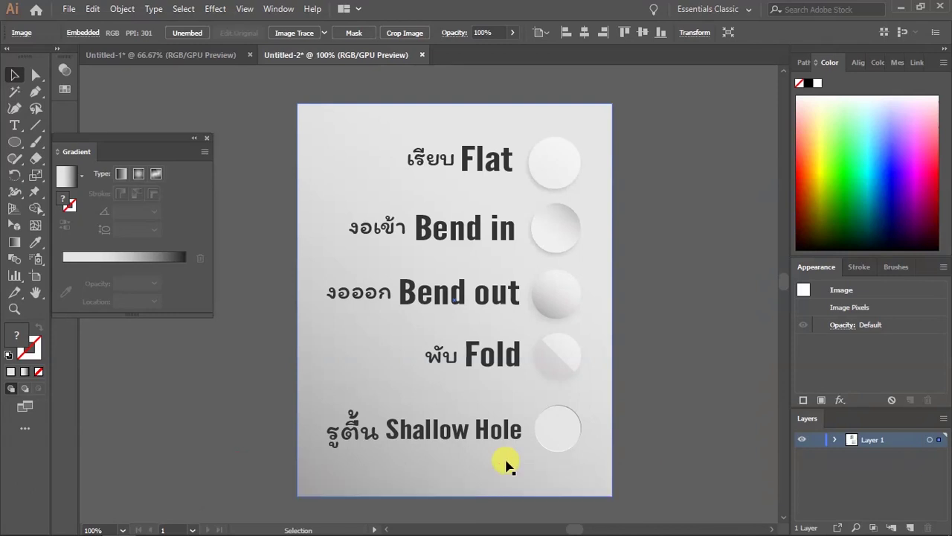
Hide the example picture's selection edges, deselect it and bring the blank square artboard into view.
key(ctrl+h)
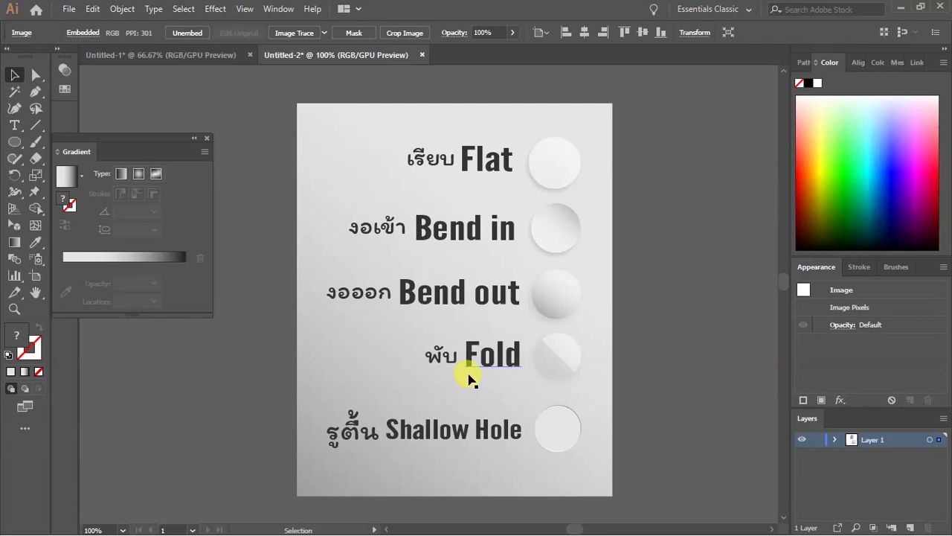
scroll(600, 299, right, 1)
click(599, 299)
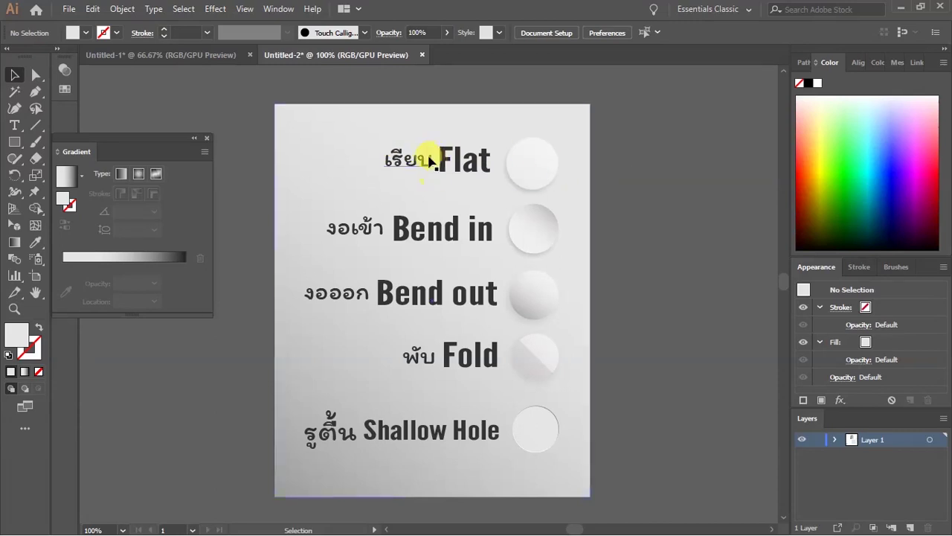
scroll(449, 182, down, 3)
scroll(485, 312, down, 5)
scroll(457, 206, up, 3)
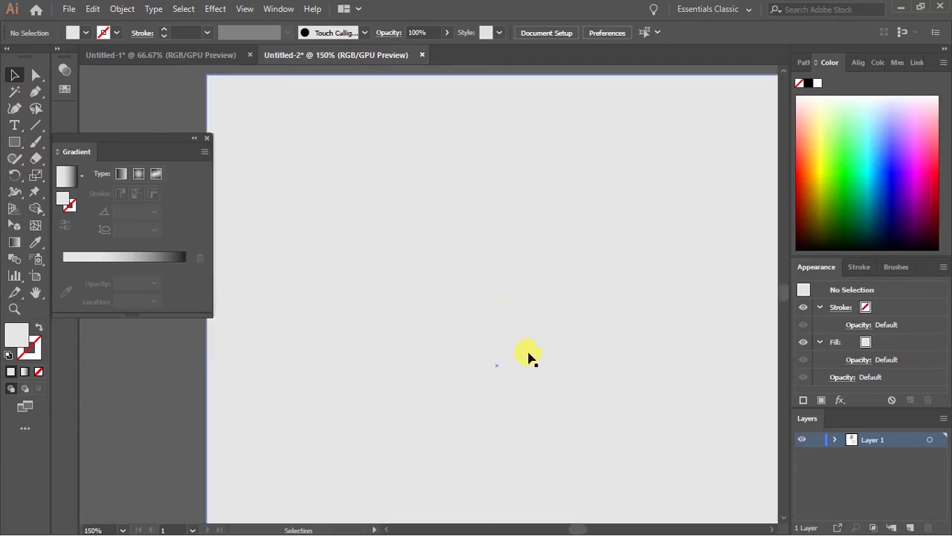
key(ctrl+1)
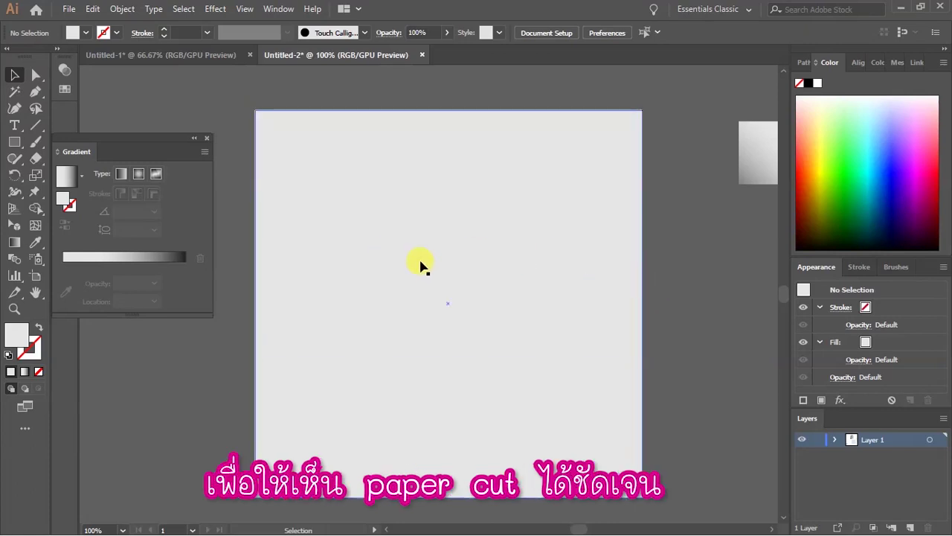
Move the gradient sample beside the square and eyedropper its white-to-black gradient onto the background square.
click(526, 269)
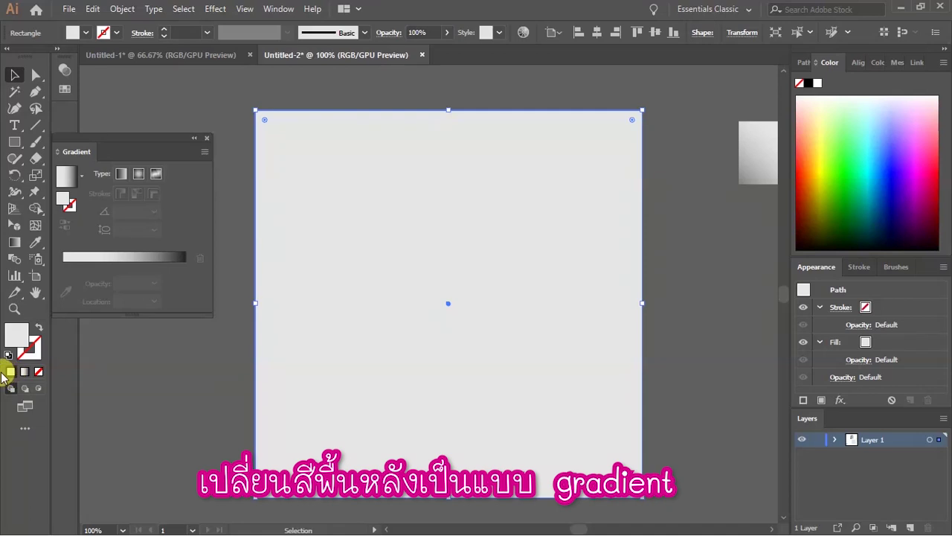
drag(757, 171, 669, 165)
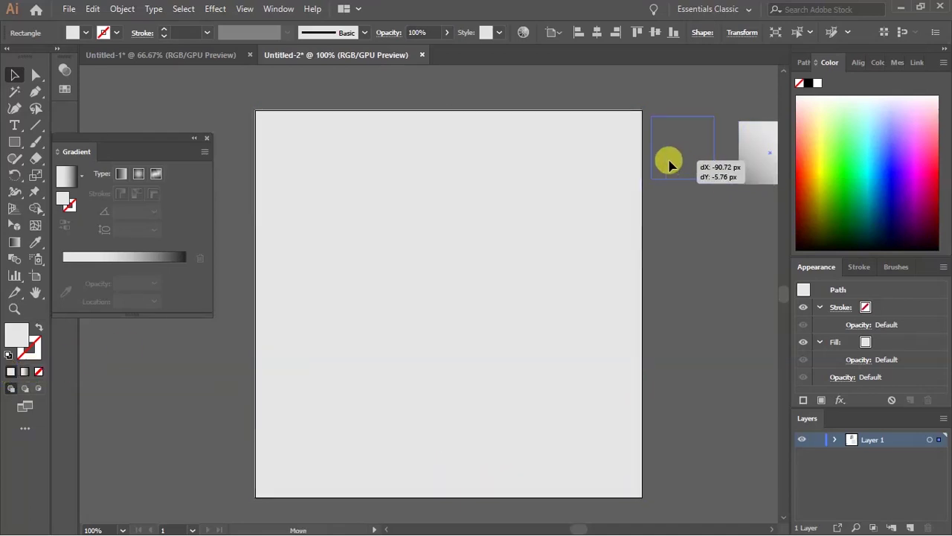
click(633, 187)
click(682, 168)
click(661, 215)
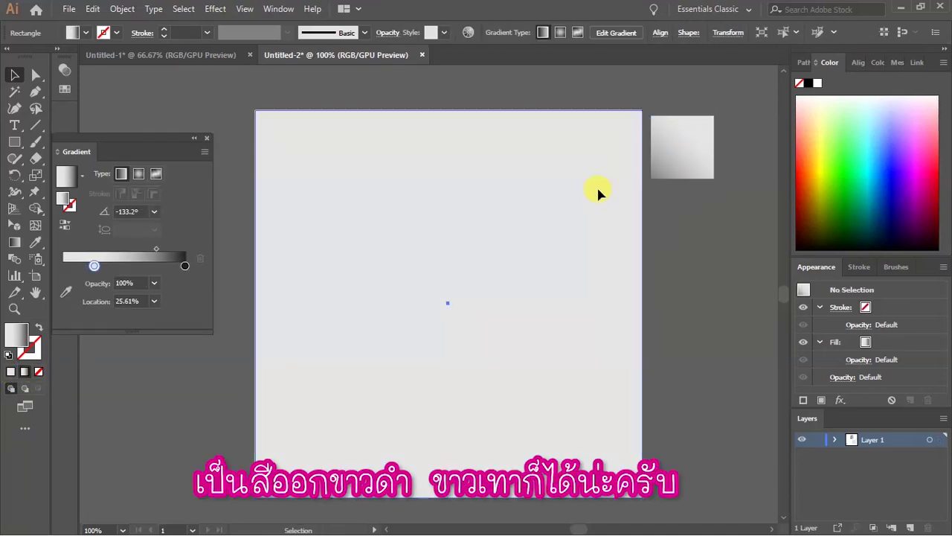
click(599, 192)
key(i)
click(682, 143)
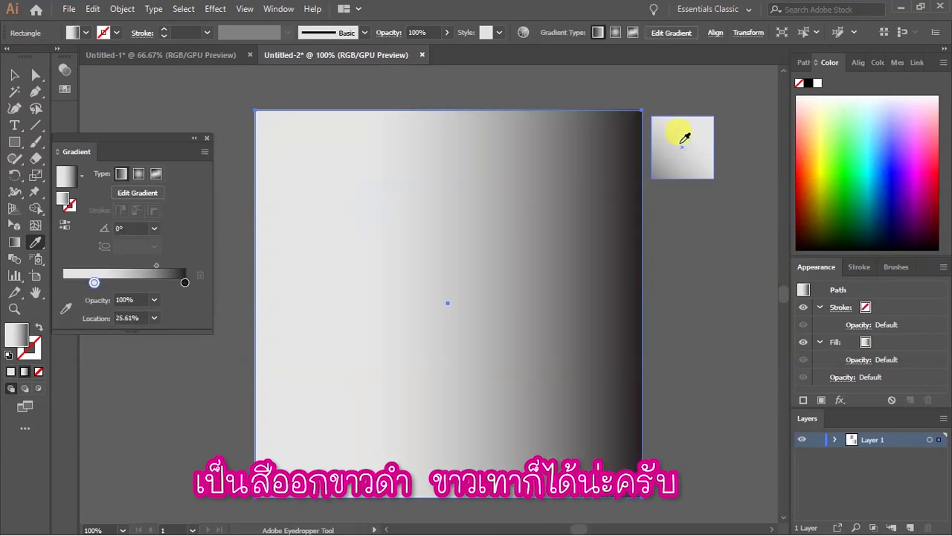
Move the sun icon to the left of the gradient square.
key(v)
click(570, 102)
click(396, 199)
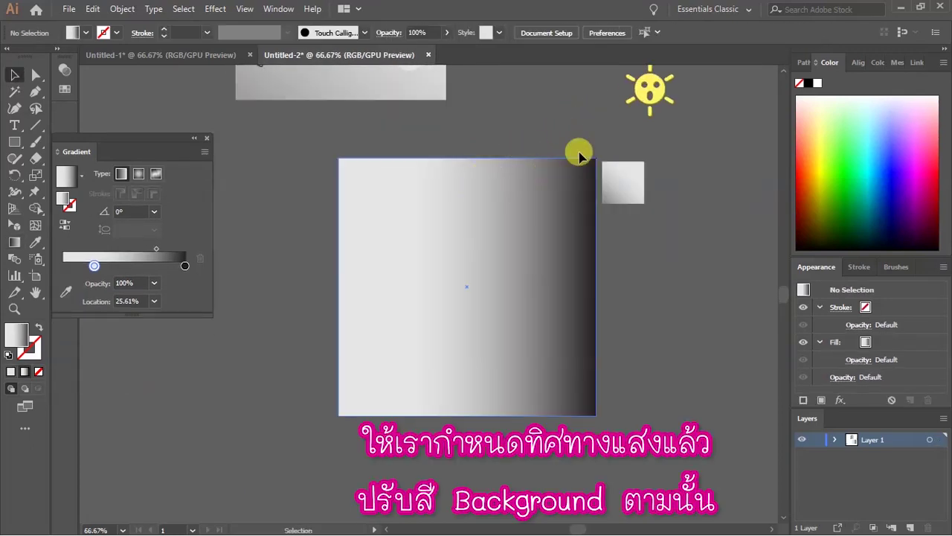
mouse_move(643, 98)
mouse_down()
mouse_move(438, 146)
mouse_move(308, 156)
mouse_move(317, 155)
mouse_up()
Reposition the sun near the square and try the Gradient tool on the background square.
click(444, 151)
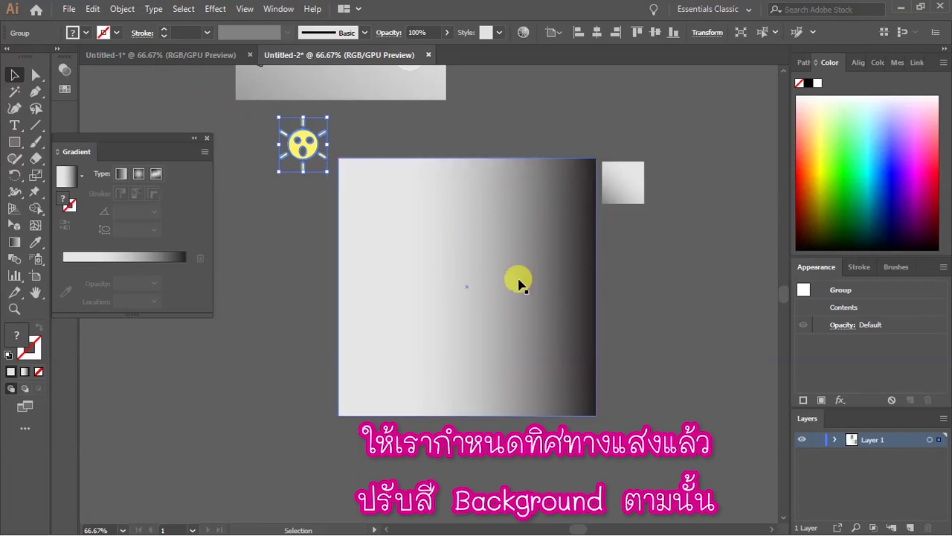
click(372, 145)
mouse_move(309, 145)
mouse_down()
mouse_move(308, 421)
mouse_move(635, 108)
mouse_up()
click(418, 365)
key(g)
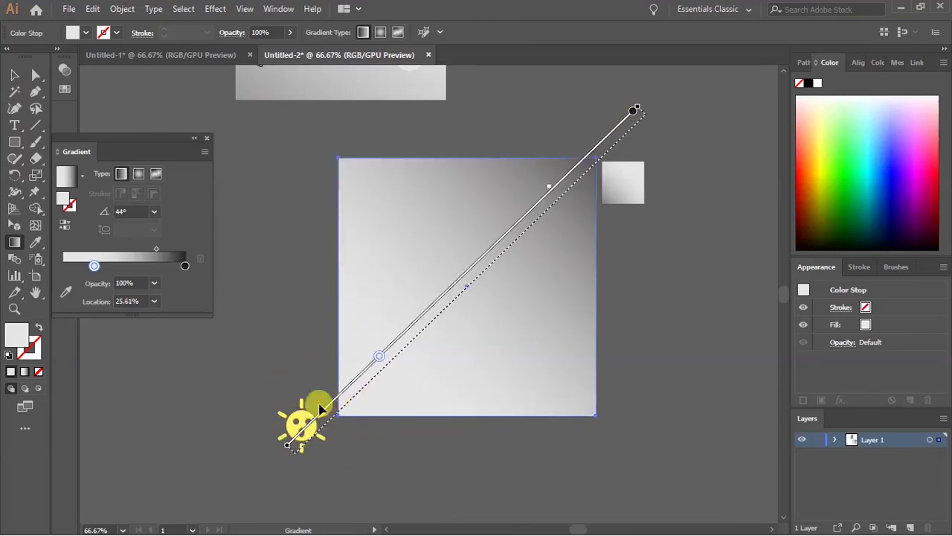
key(v)
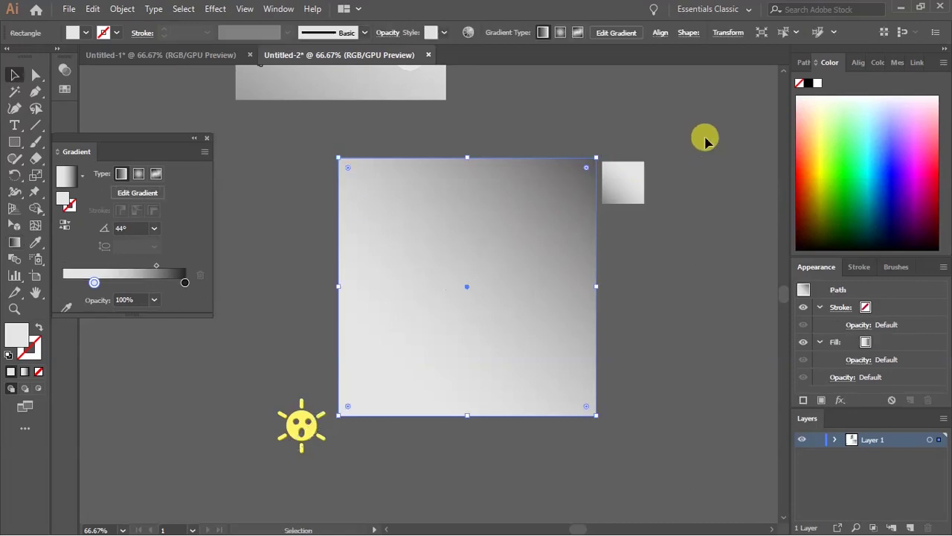
click(703, 145)
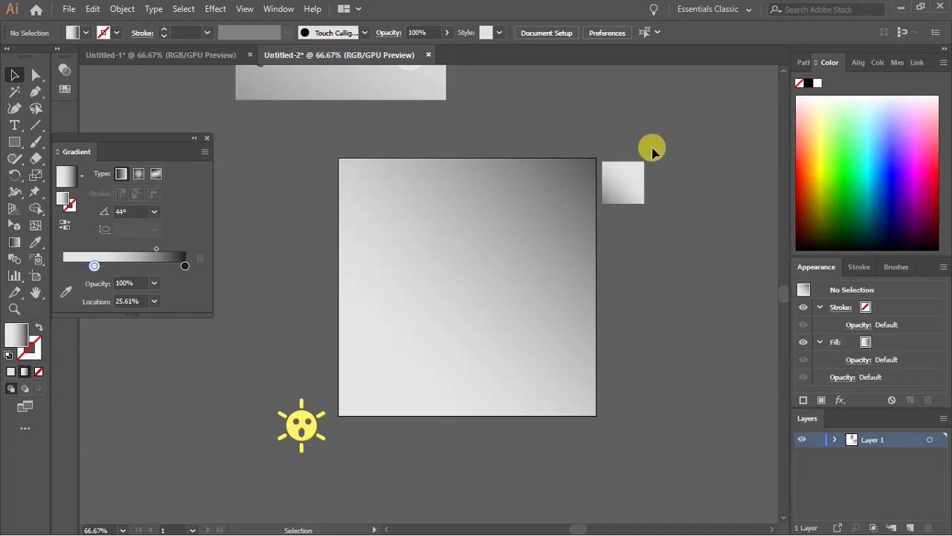
Nudge the gradient sample right and place the sun above the square's top-right corner.
drag(633, 187, 661, 183)
click(670, 141)
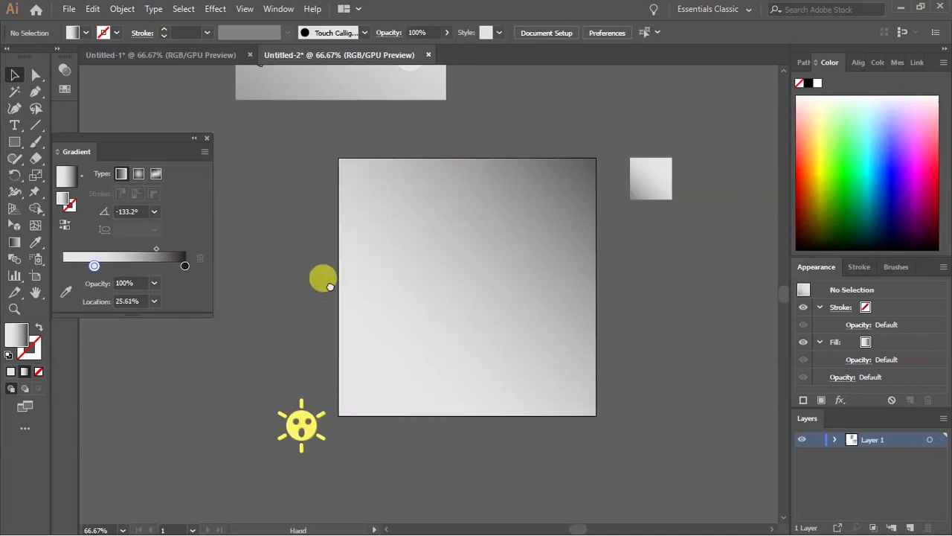
drag(330, 286, 293, 299)
mouse_move(268, 460)
mouse_down()
mouse_move(499, 266)
mouse_move(625, 129)
mouse_up()
Re-aim the background gradient diagonally so it brightens toward the sun, then zoom to 100%.
click(548, 221)
key(g)
mouse_move(607, 91)
mouse_down()
mouse_move(443, 229)
mouse_move(199, 461)
mouse_up()
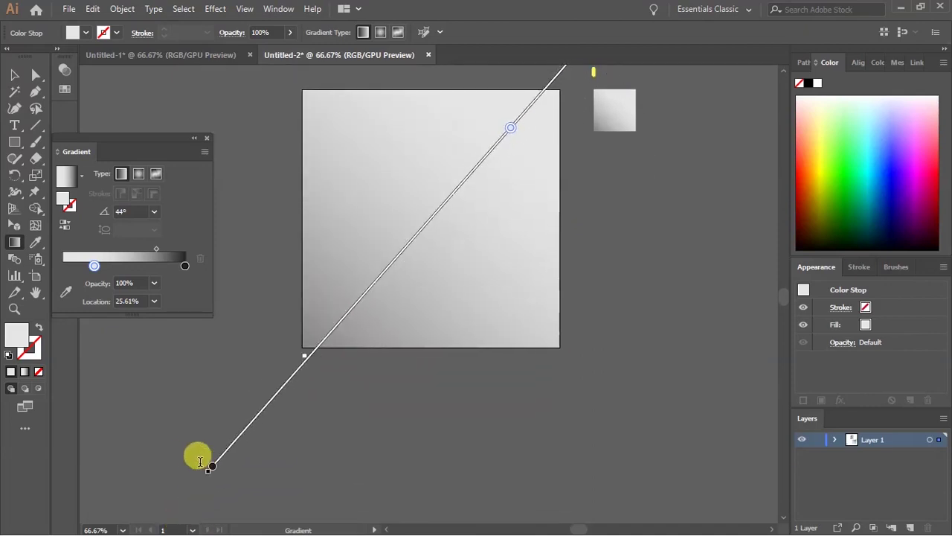
scroll(394, 163, up, 3)
key(v)
click(447, 132)
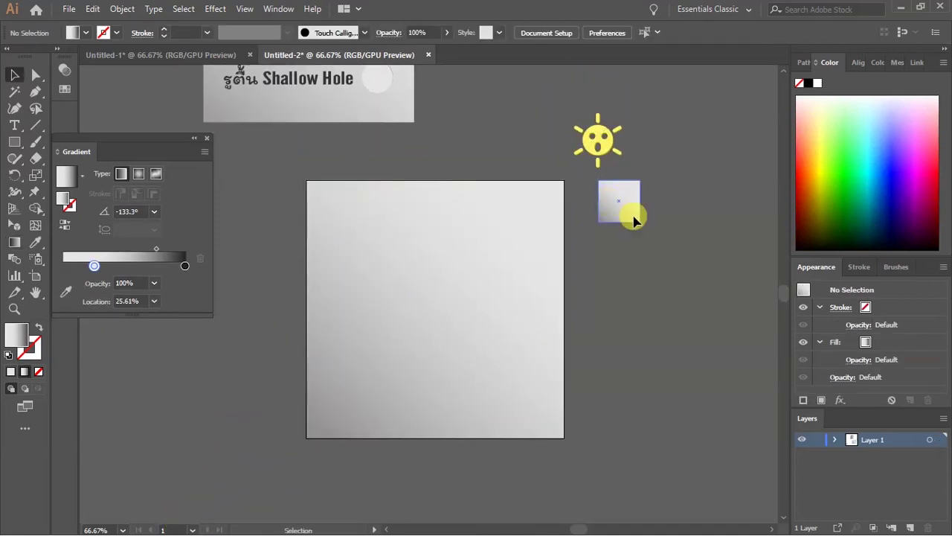
drag(635, 221, 736, 271)
scroll(510, 159, up, 1)
key(ctrl+1)
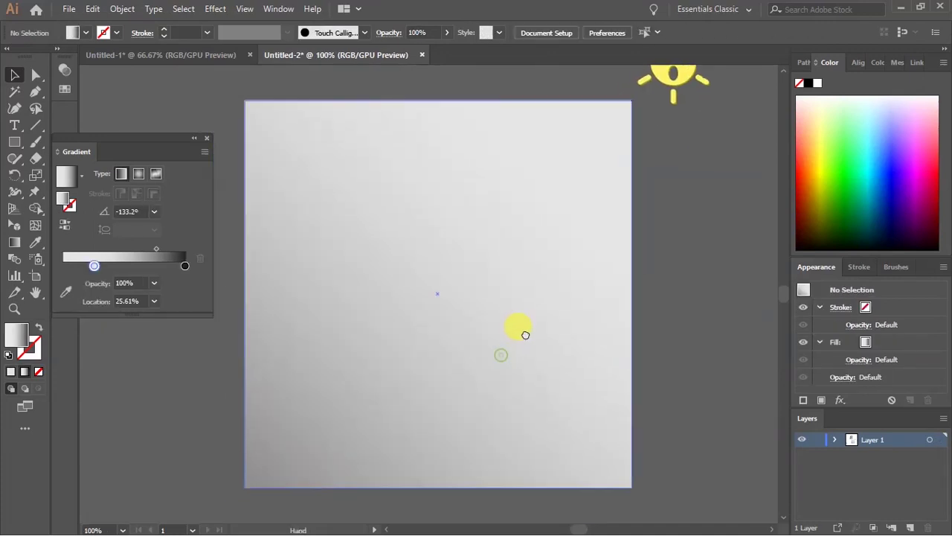
Draw a circle in the upper part of the background square.
drag(525, 334, 535, 331)
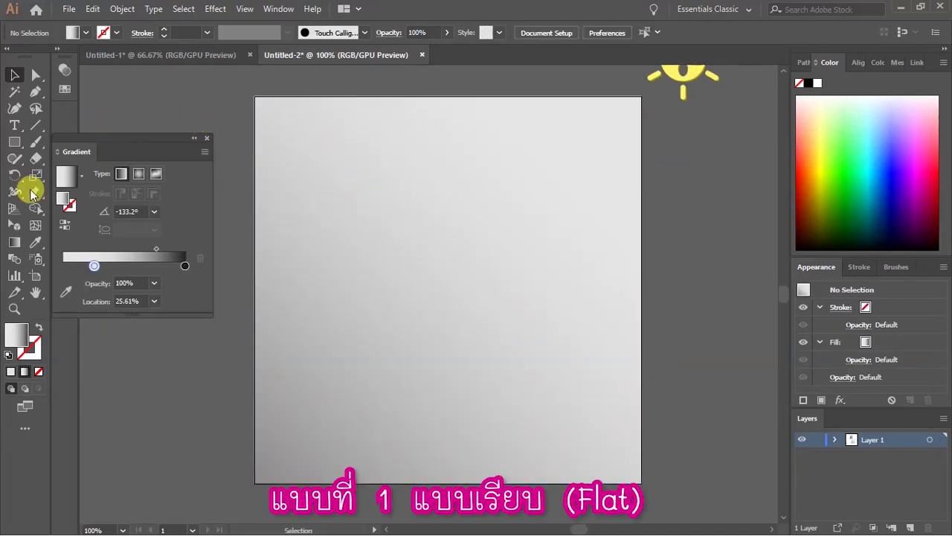
drag(15, 141, 42, 172)
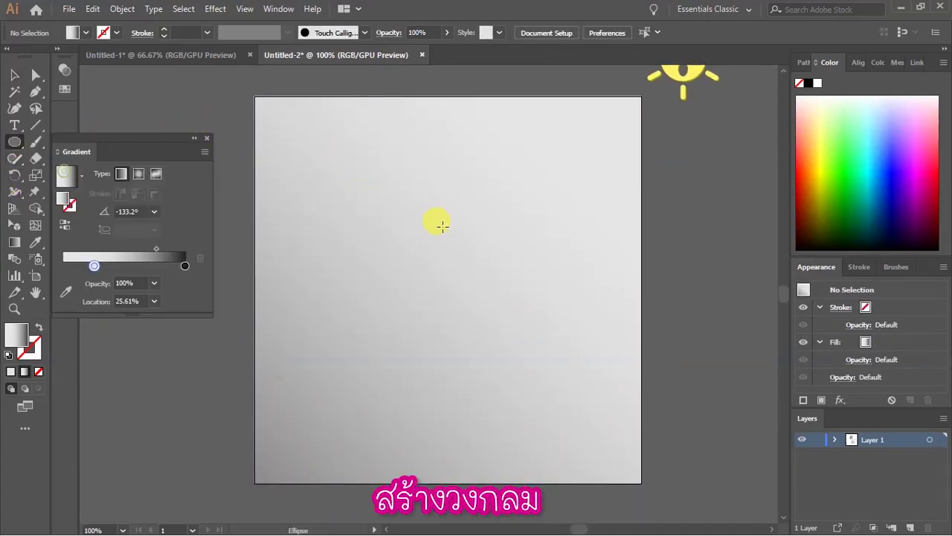
drag(474, 223, 537, 267)
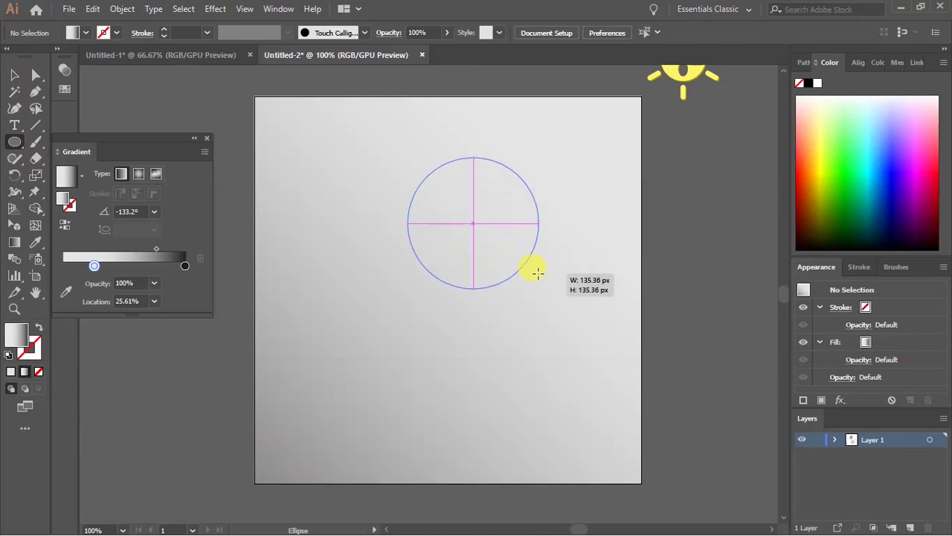
key(v)
click(553, 233)
click(480, 265)
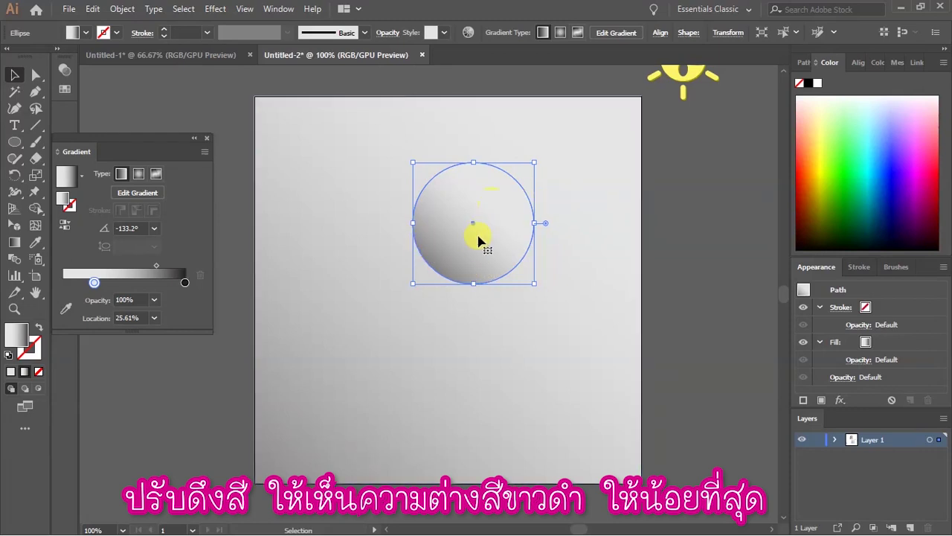
Aim the circle's gradient top-right to bottom-left to match the background, then shift it up-right.
key(g)
mouse_move(589, 100)
mouse_down()
mouse_move(306, 366)
mouse_move(366, 314)
mouse_move(215, 436)
mouse_up()
key(v)
click(719, 223)
drag(470, 248, 501, 239)
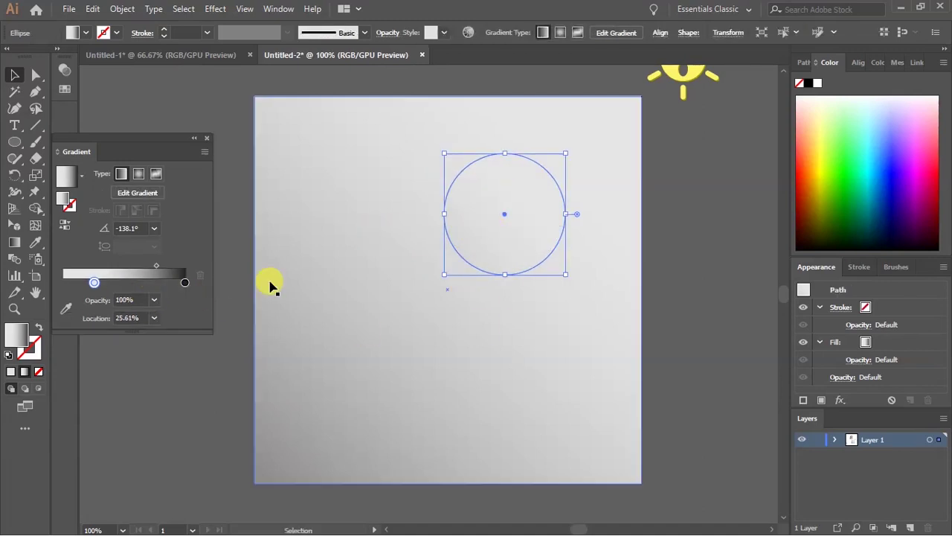
click(686, 196)
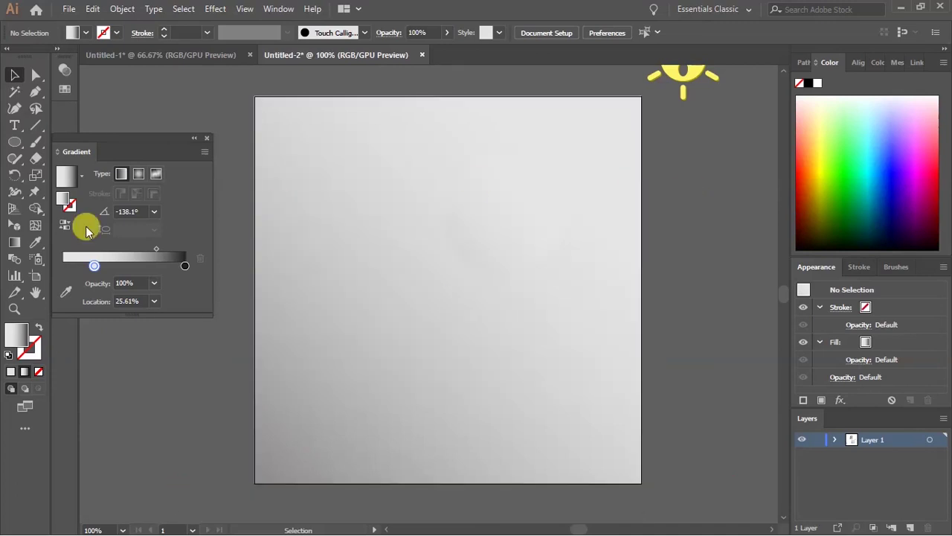
click(14, 141)
Draw a larger circle and give it a reversed radial White, Black gradient with a dark centre.
drag(420, 253, 504, 319)
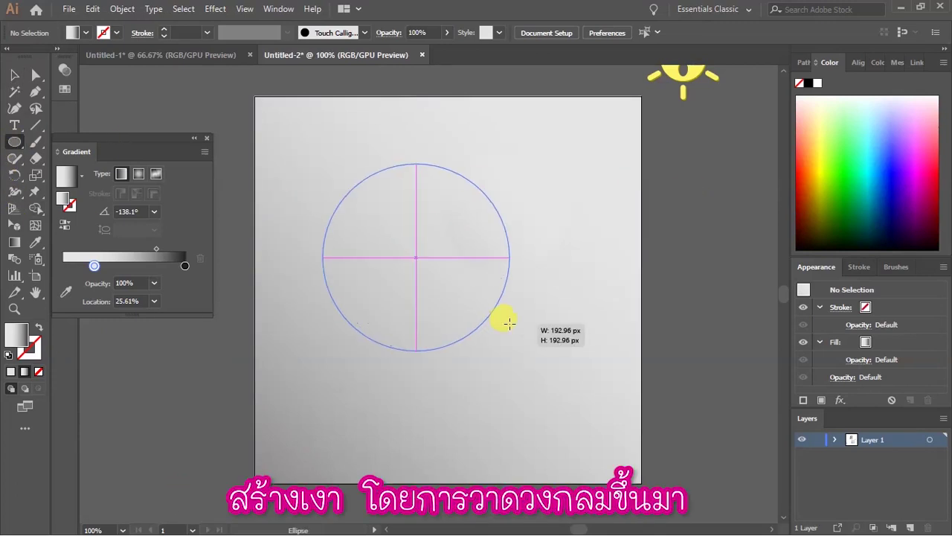
key(v)
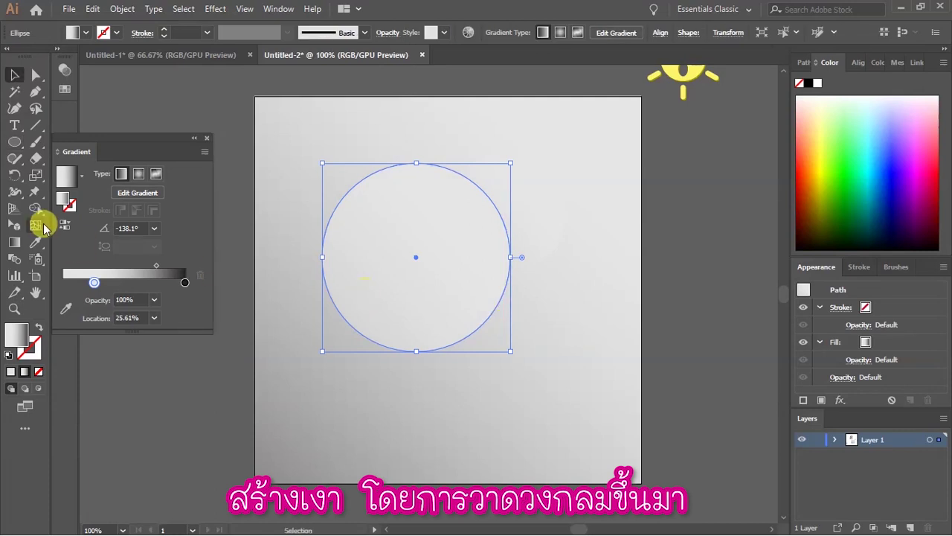
click(81, 176)
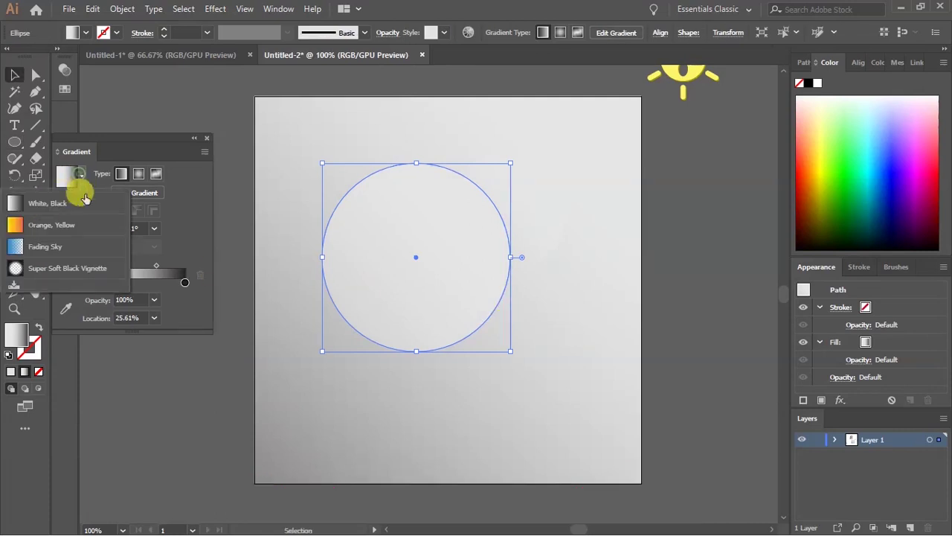
click(48, 205)
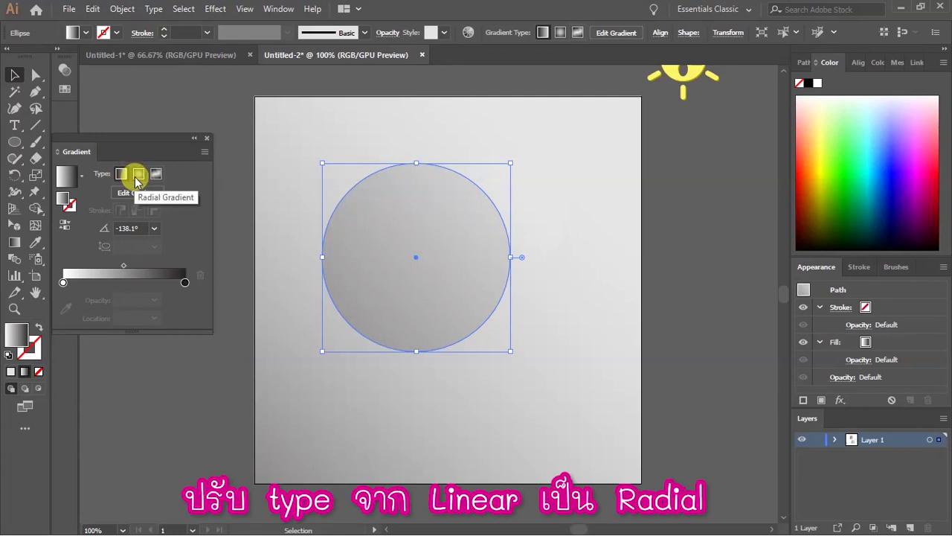
click(138, 174)
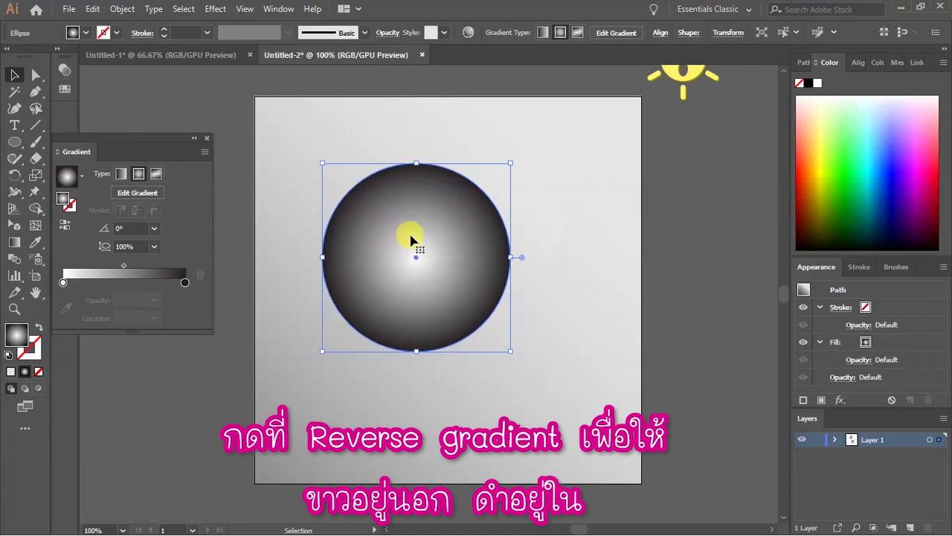
click(64, 233)
click(228, 97)
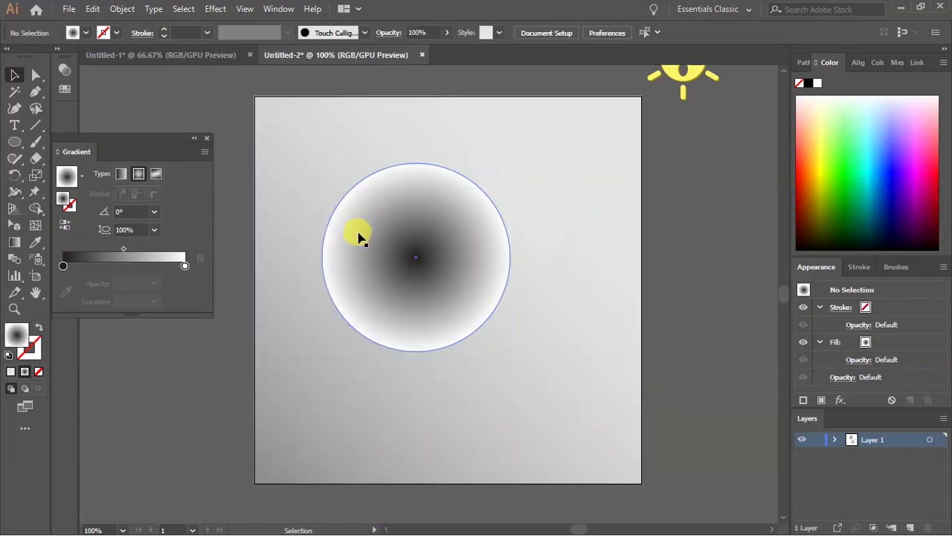
Set the gradient's white stop to hue 0 pure white, confirming RGB 255/255/255.
click(470, 249)
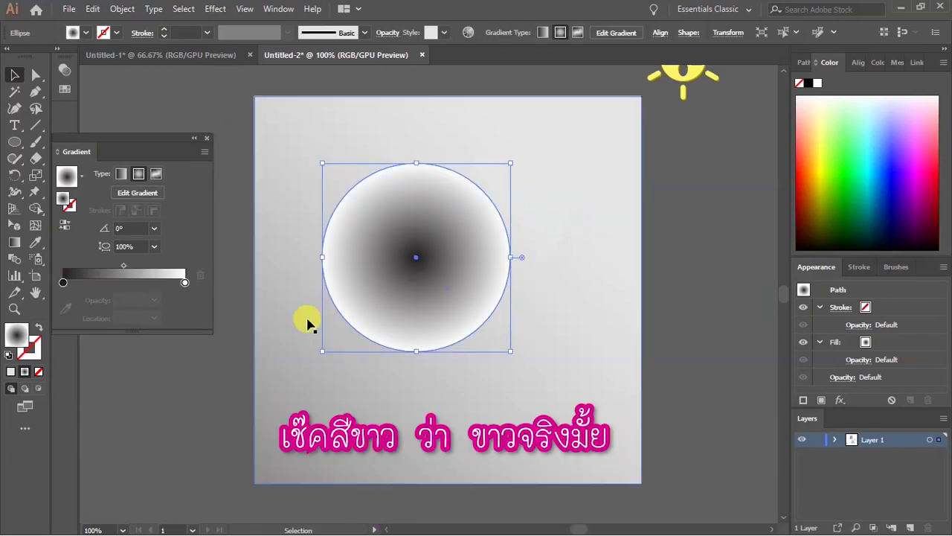
double_click(185, 283)
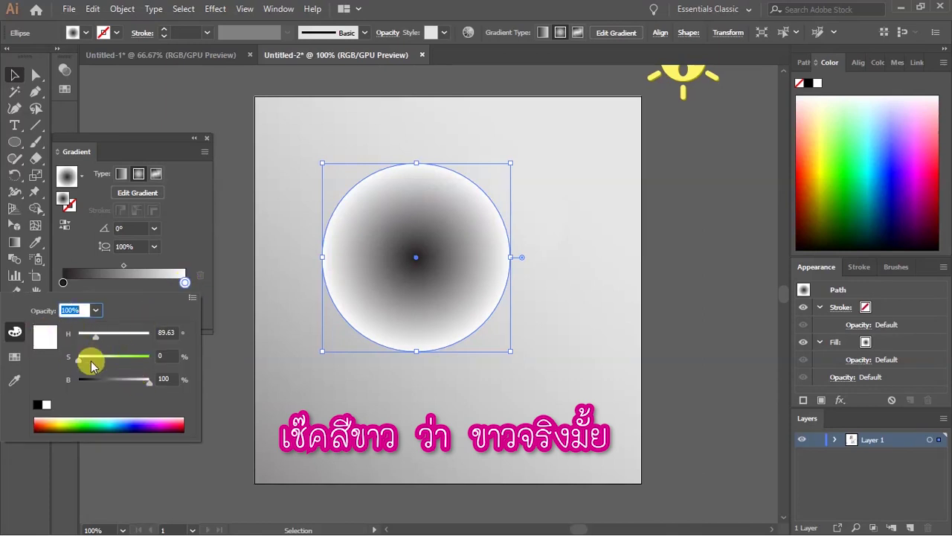
drag(95, 338, 32, 335)
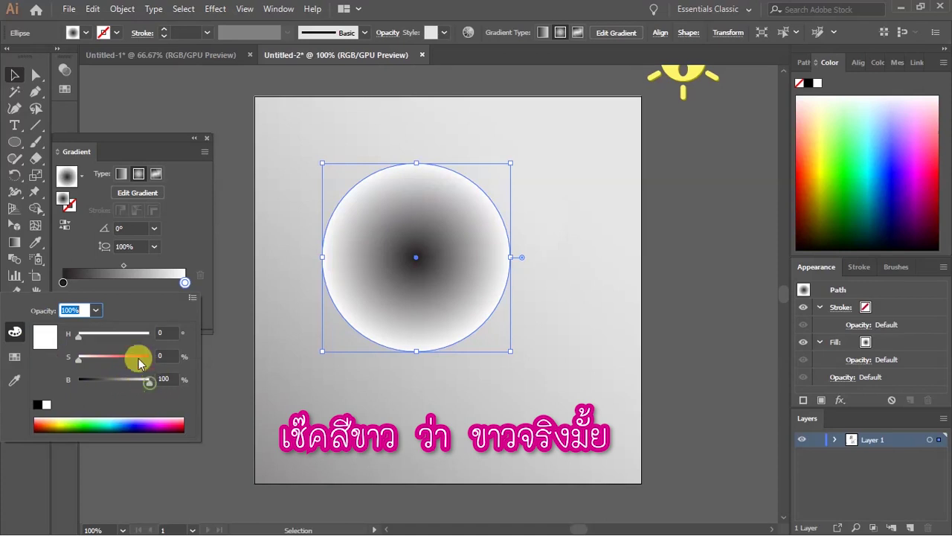
click(192, 297)
click(218, 316)
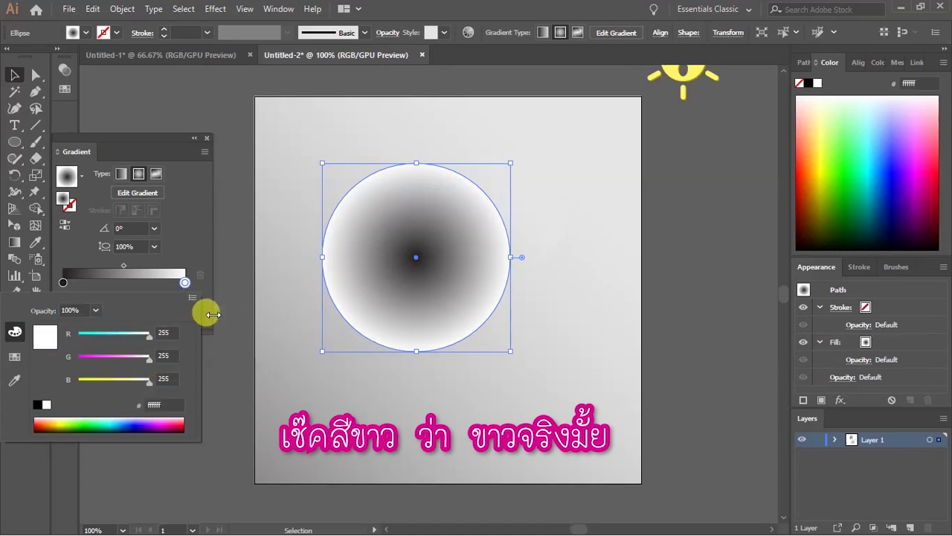
click(165, 333)
click(173, 357)
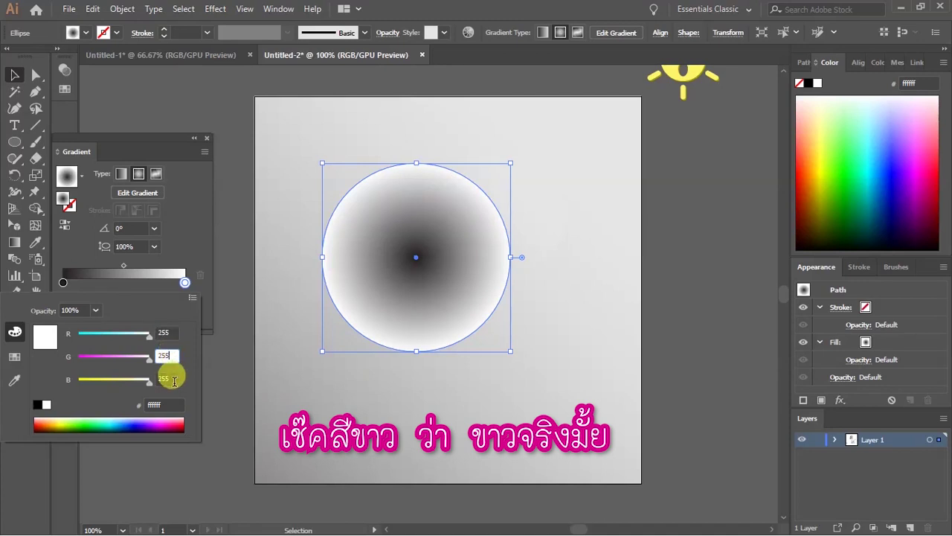
click(169, 379)
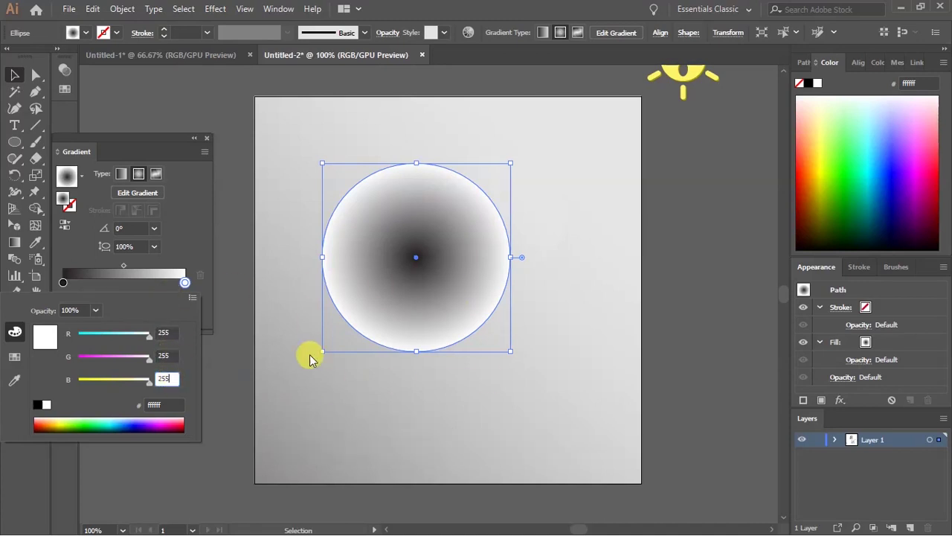
click(190, 219)
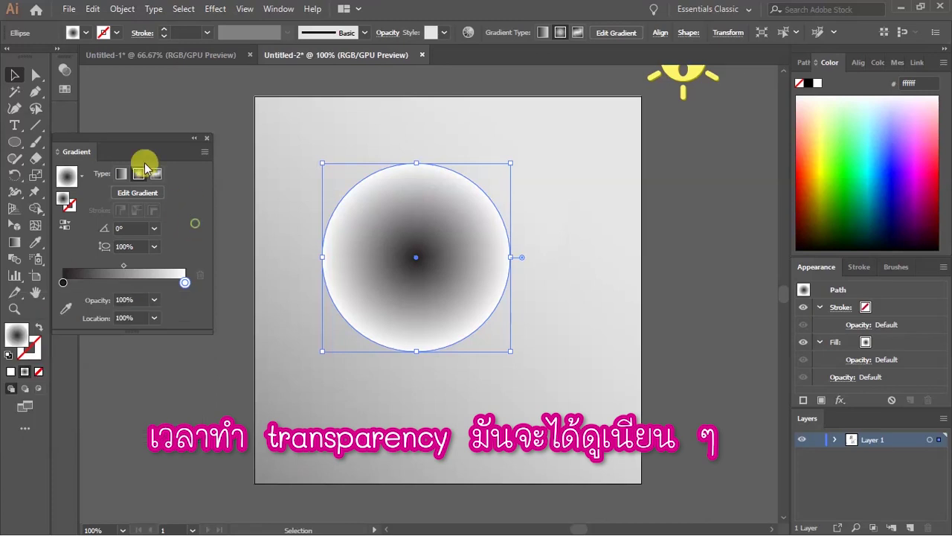
Set the gradient circle's blending mode to Multiply.
click(64, 71)
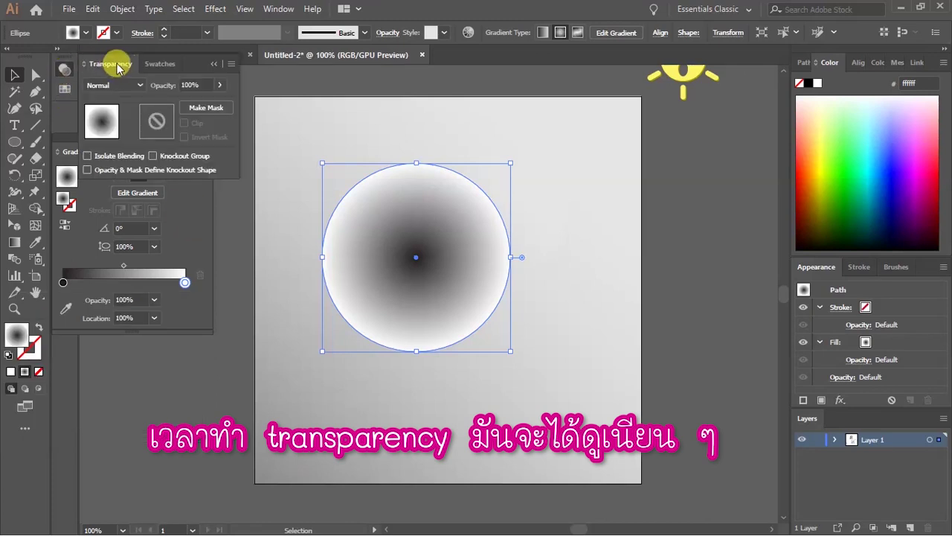
click(119, 85)
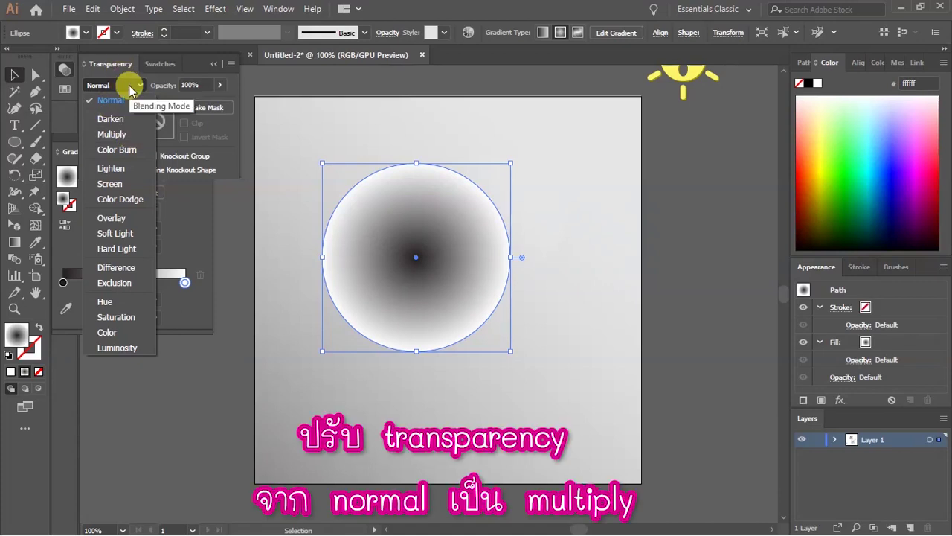
click(130, 133)
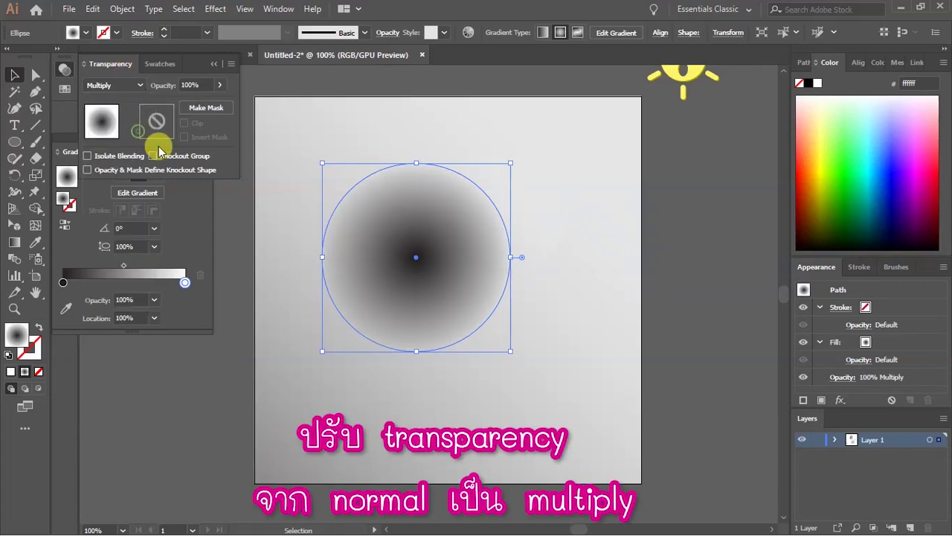
click(235, 253)
click(448, 306)
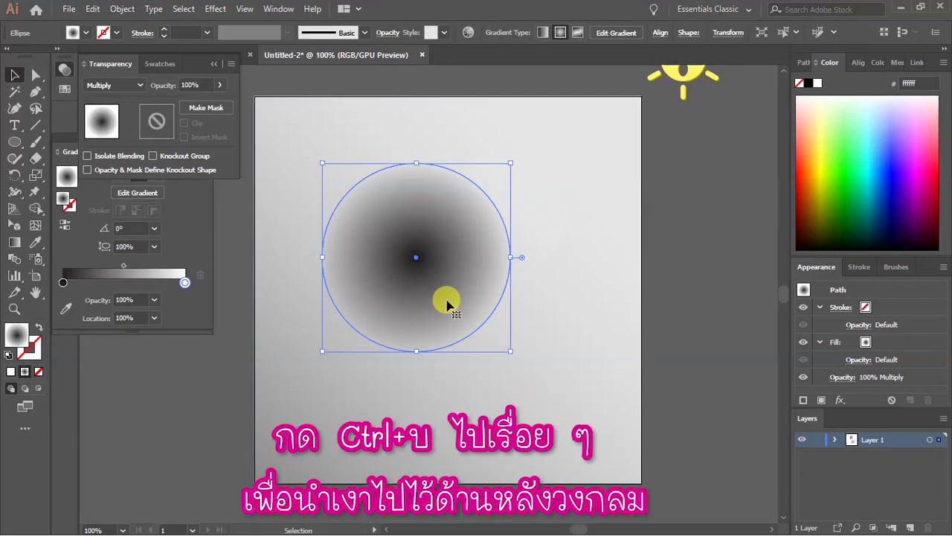
Send the shadow circle behind the white circle, offset it up-right and shrink it to about 141.4 px.
key(ctrl+bracketleft)
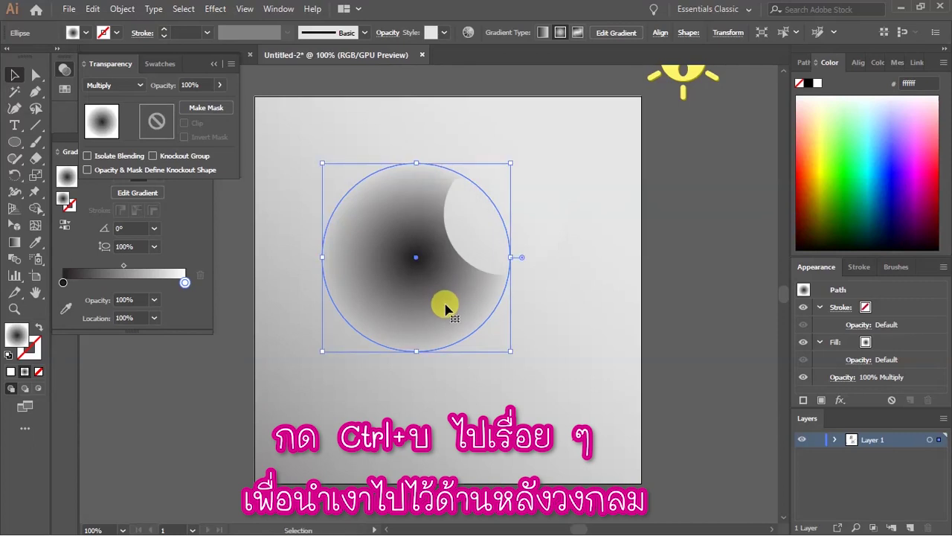
drag(437, 309, 522, 290)
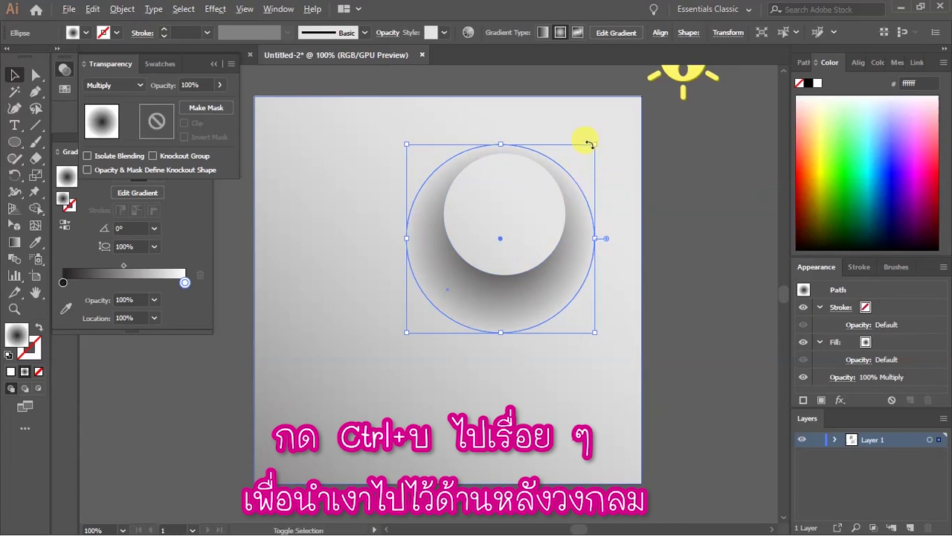
drag(595, 144, 571, 157)
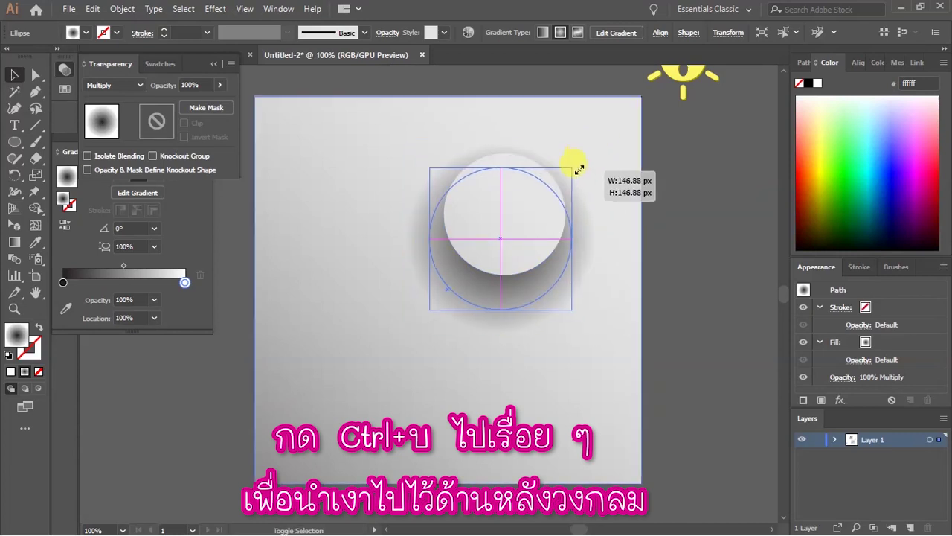
drag(540, 279, 547, 266)
drag(575, 150, 572, 152)
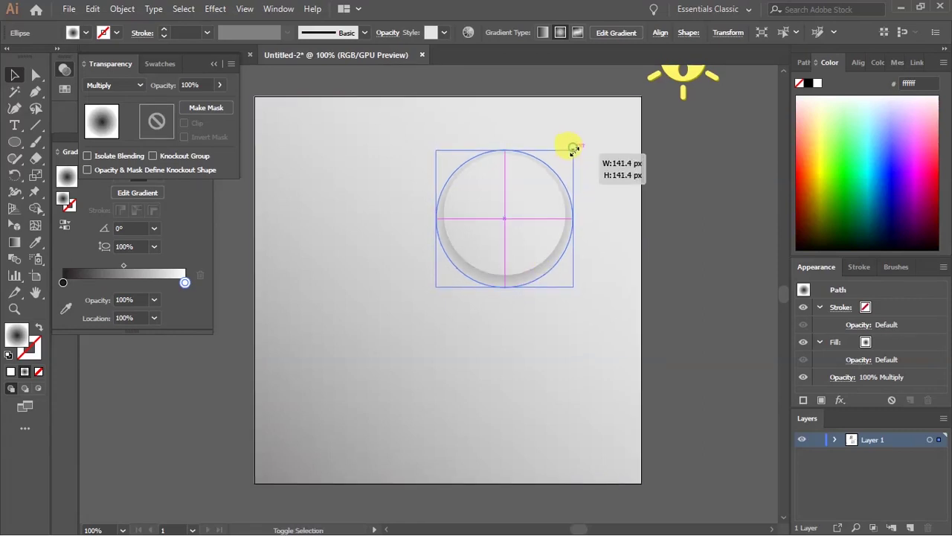
click(573, 238)
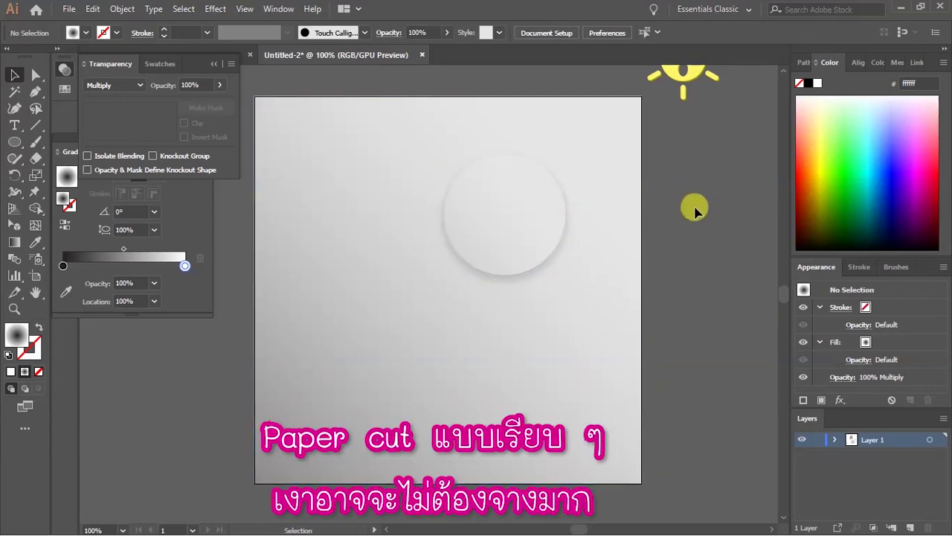
Nudge the shadow circle slightly left and shrink it a little.
scroll(586, 232, up, 1)
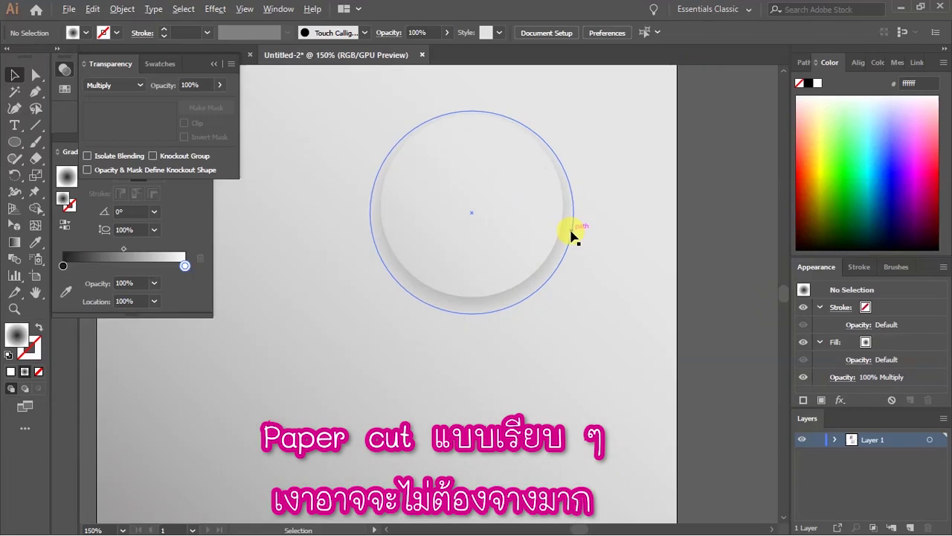
scroll(573, 223, up, 1)
scroll(576, 219, up, 1)
key(a)
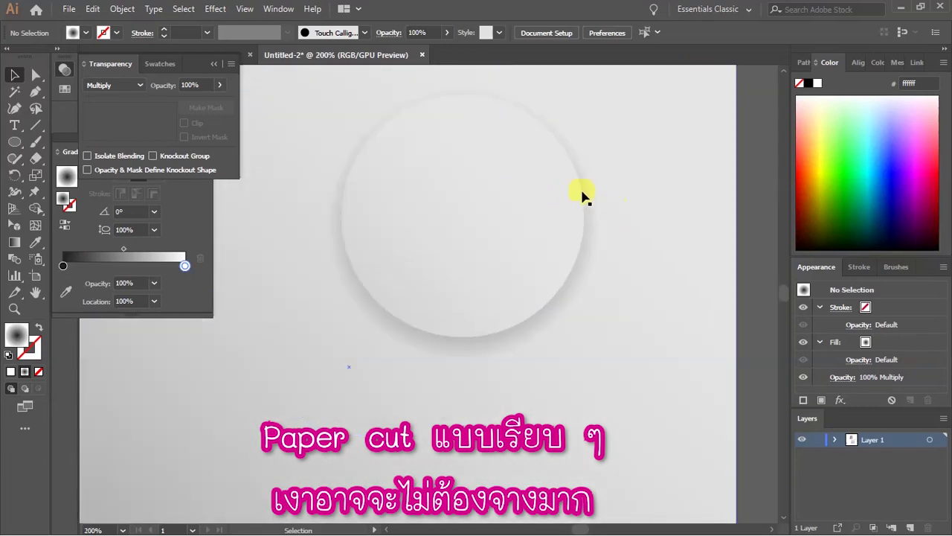
drag(595, 200, 588, 198)
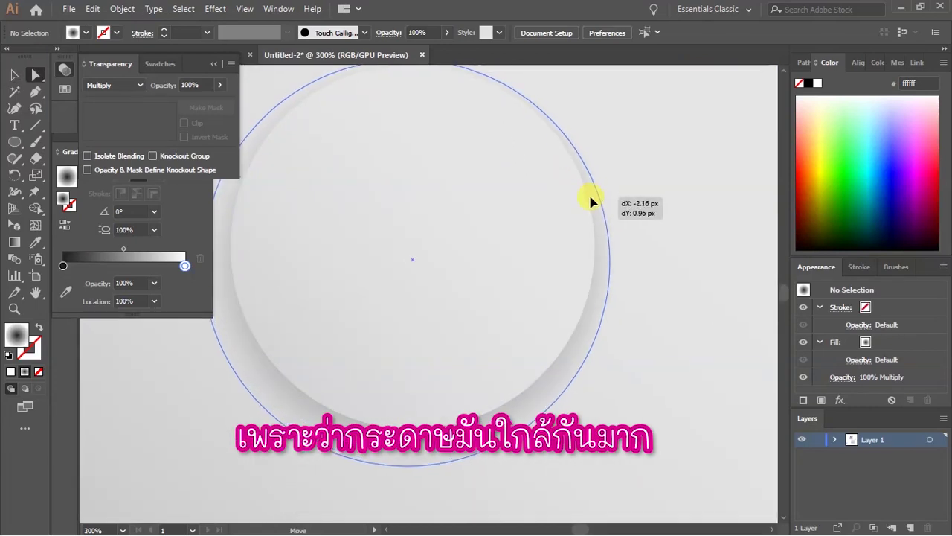
key(v)
scroll(697, 198, down, 1)
scroll(672, 208, down, 1)
click(672, 208)
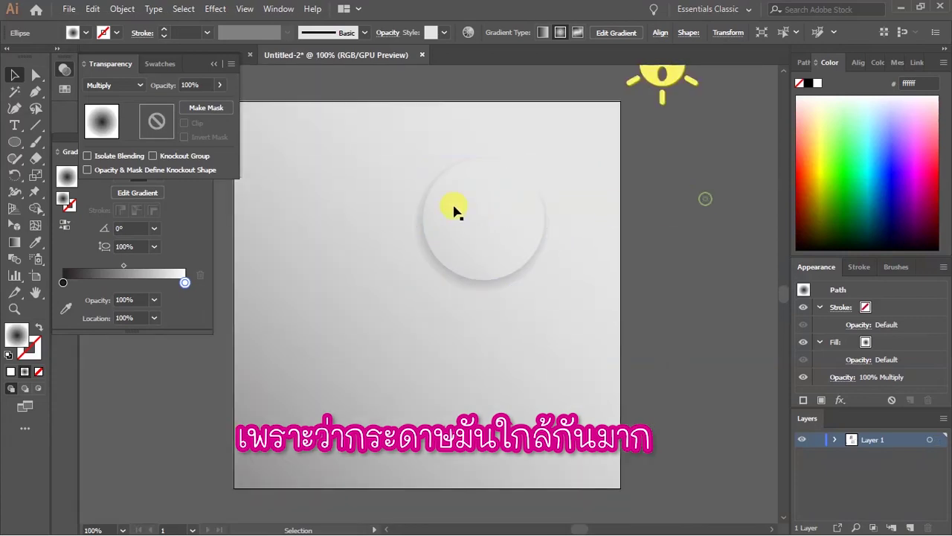
scroll(454, 210, up, 1)
click(432, 335)
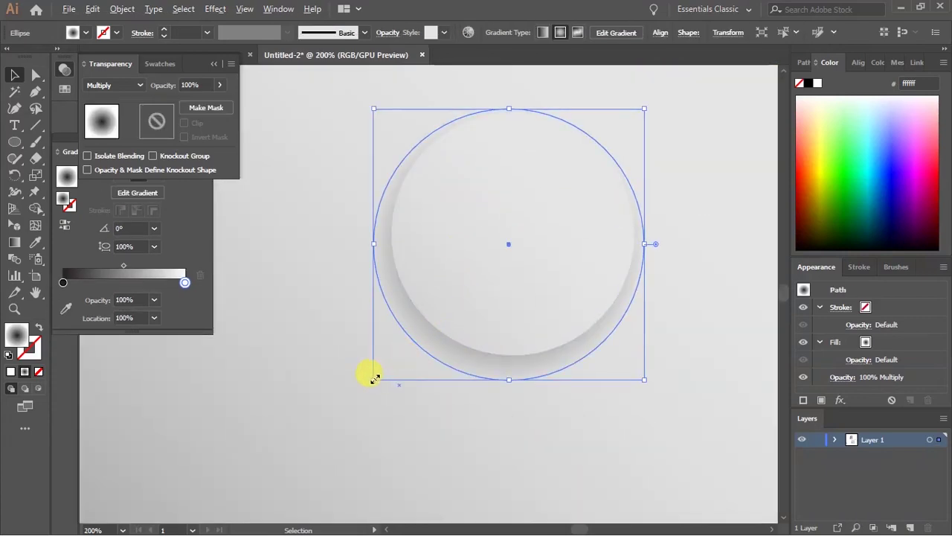
drag(373, 378, 383, 372)
scroll(446, 354, down, 1)
click(655, 297)
Reselect the shadow circle and check its gradient with the Gradient tool.
key(a)
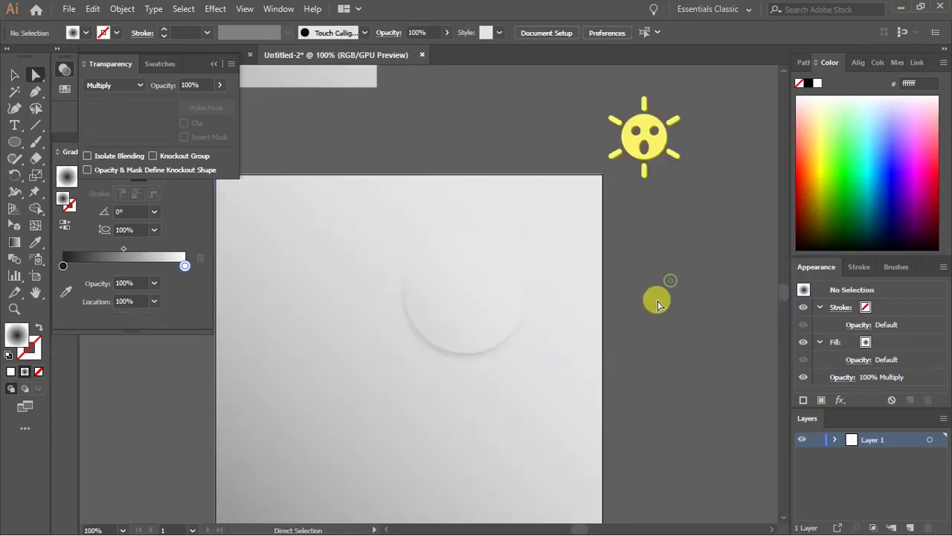
scroll(631, 291, down, 1)
scroll(487, 312, up, 1)
click(482, 338)
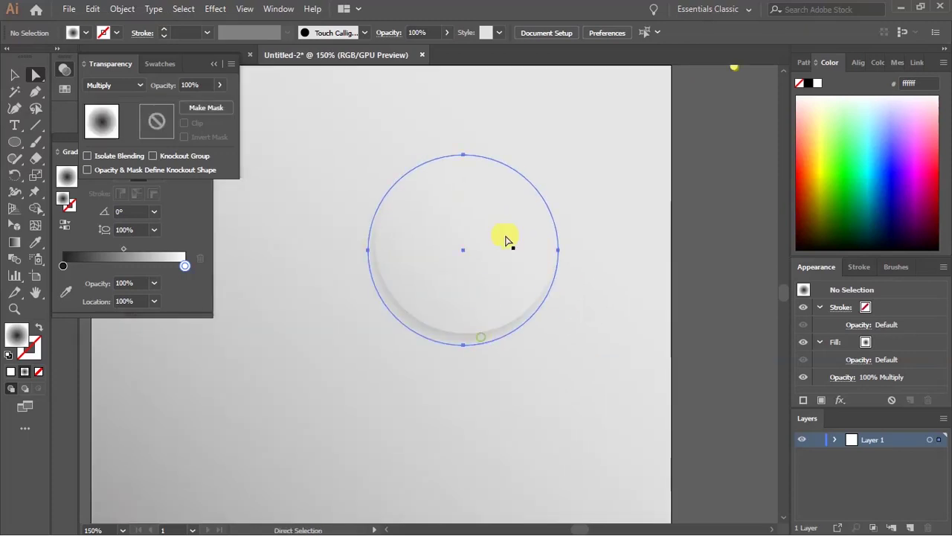
scroll(543, 158, up, 1)
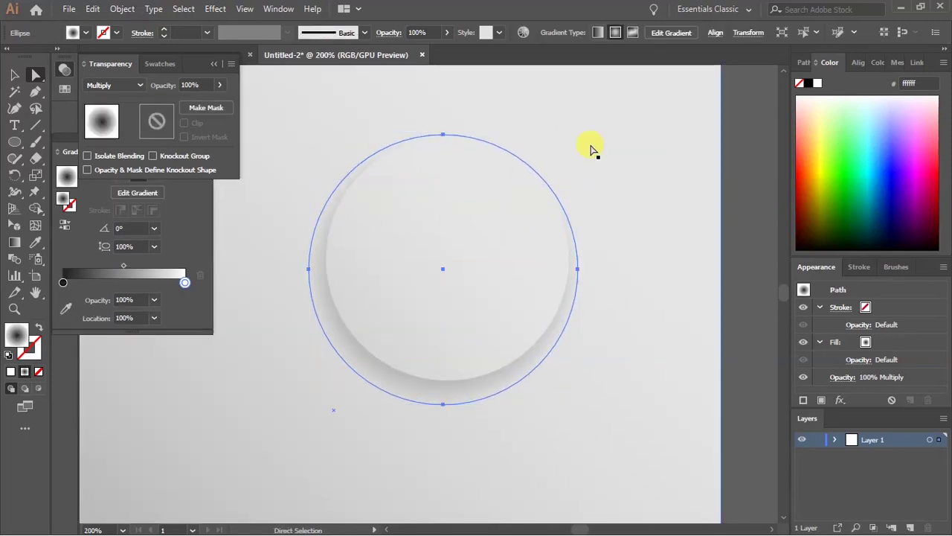
click(726, 195)
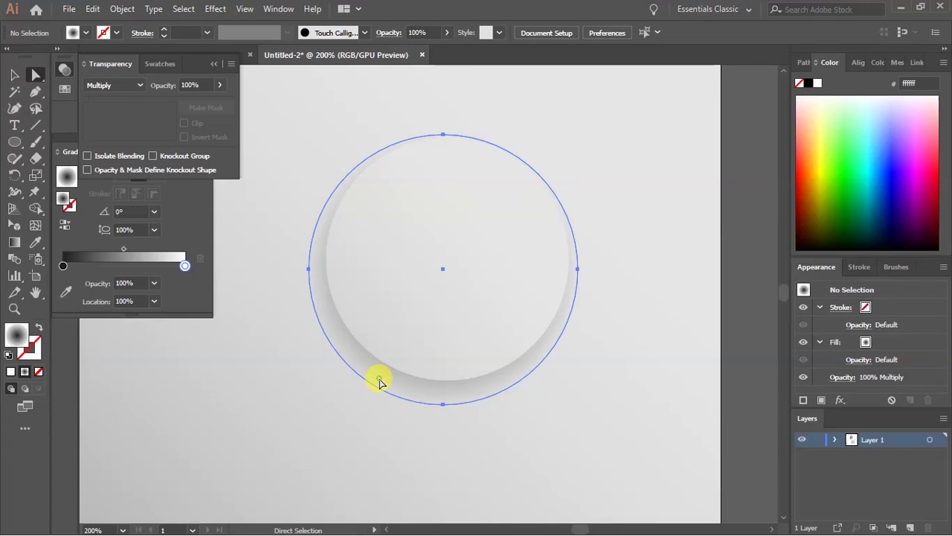
click(379, 382)
key(g)
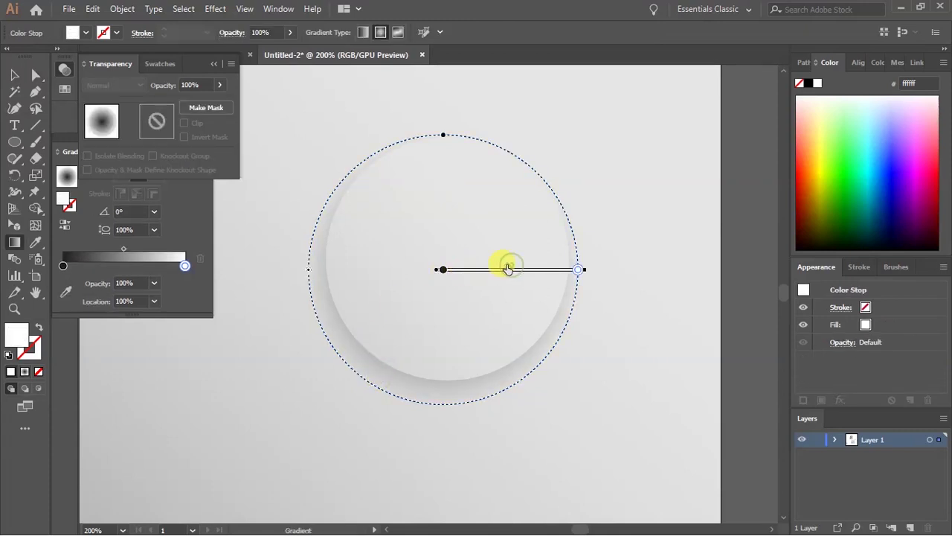
scroll(548, 268, down, 1)
scroll(638, 255, down, 1)
key(v)
click(694, 226)
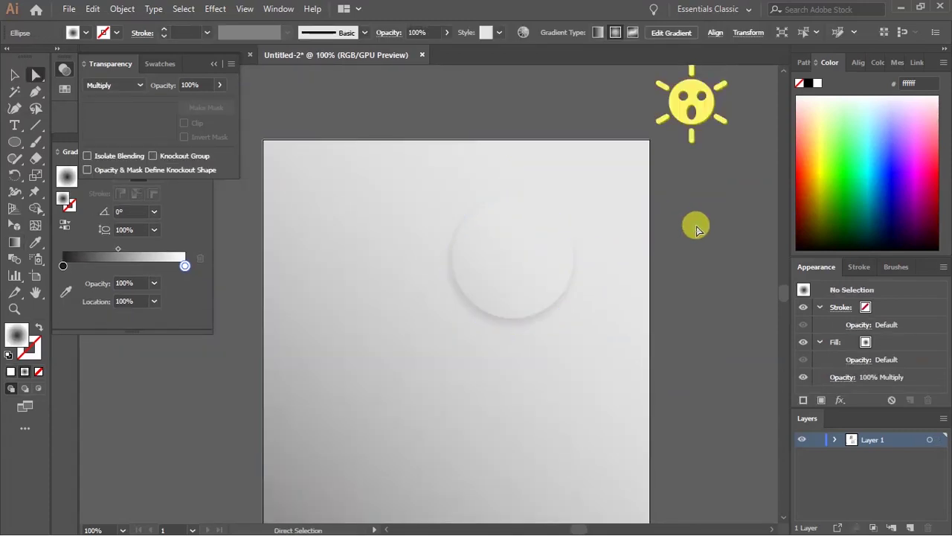
Select both circles and preview the finished flat paper-cut circle.
scroll(674, 235, down, 1)
scroll(674, 235, up, 1)
scroll(570, 272, up, 1)
click(466, 248)
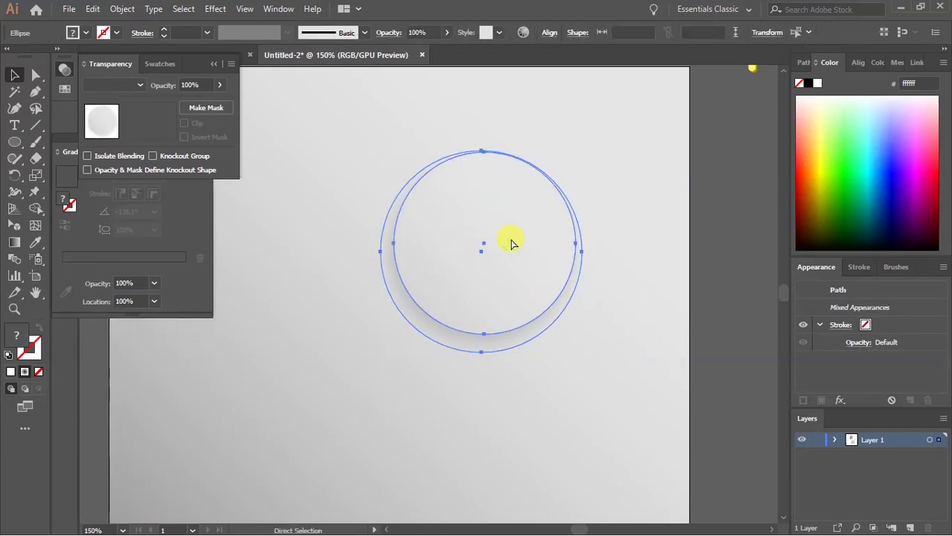
click(707, 160)
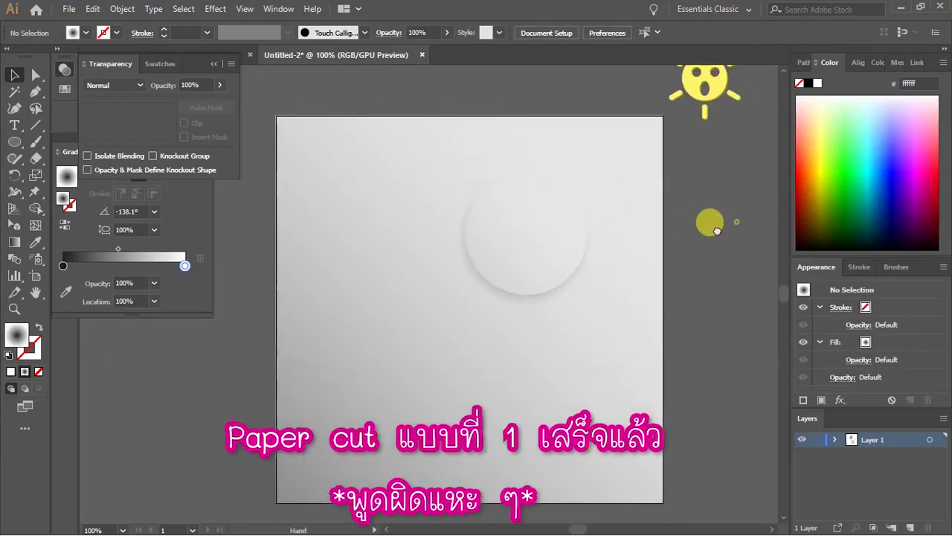
click(513, 297)
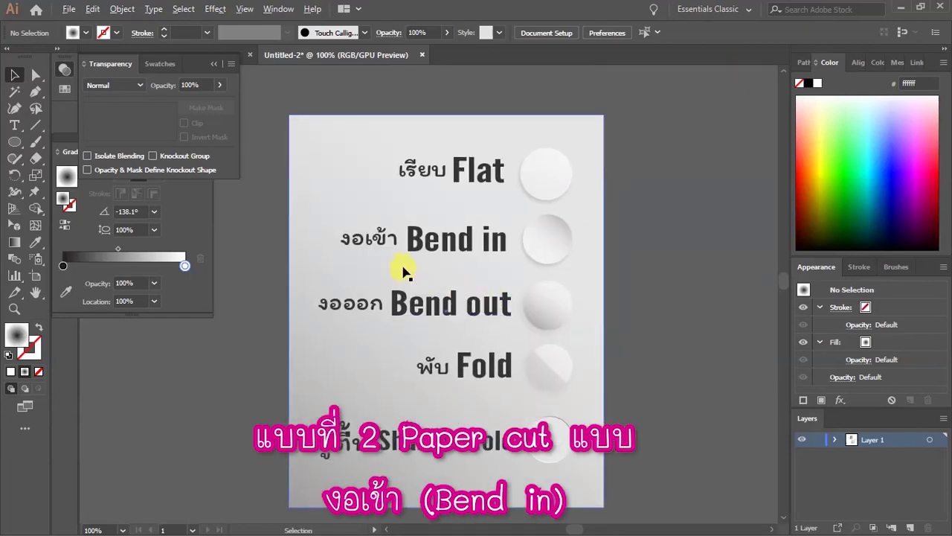
Scroll the canvas up to view the flat circle near the square's right edge.
scroll(403, 274, up, 2)
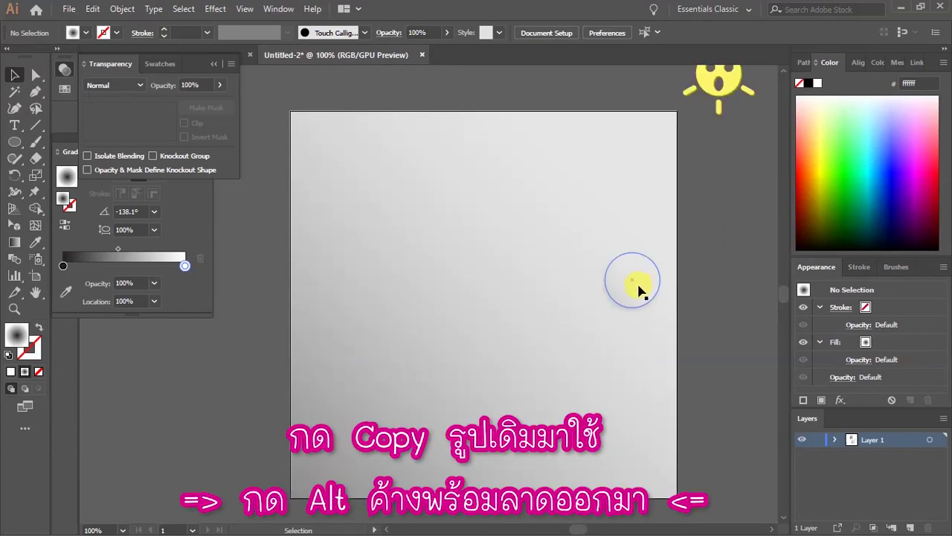
Alt-drag a copy of the flat circle group to its left and select the copy's top circle.
drag(641, 292, 457, 261)
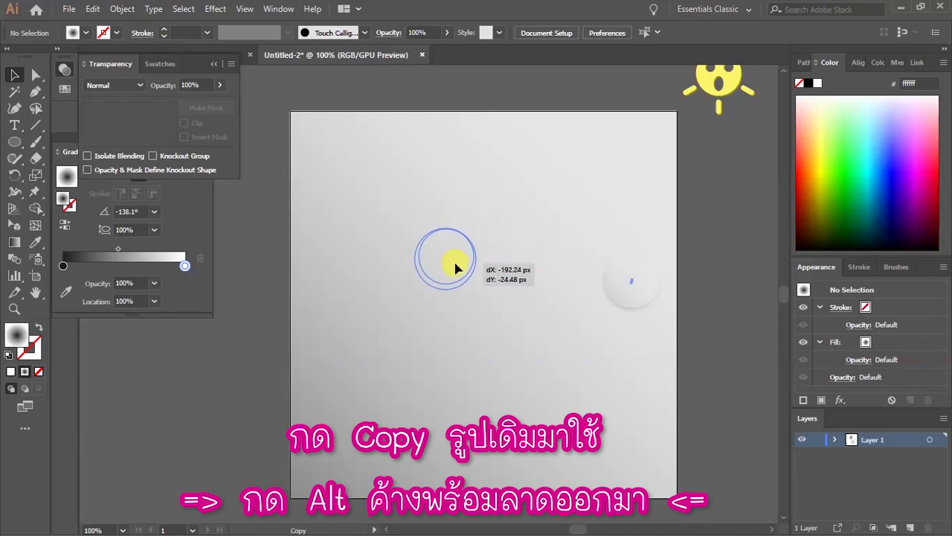
drag(485, 220, 500, 213)
drag(464, 256, 494, 253)
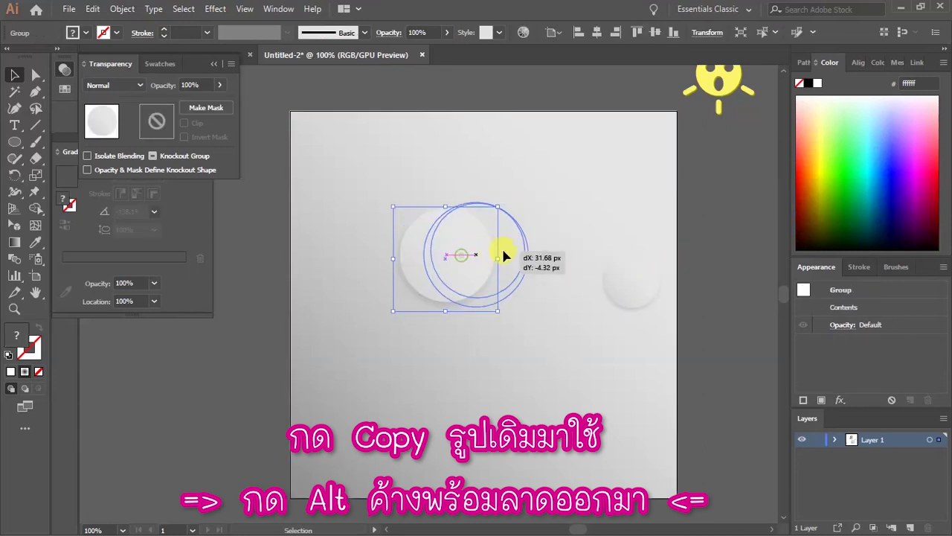
key(a)
click(718, 236)
click(503, 254)
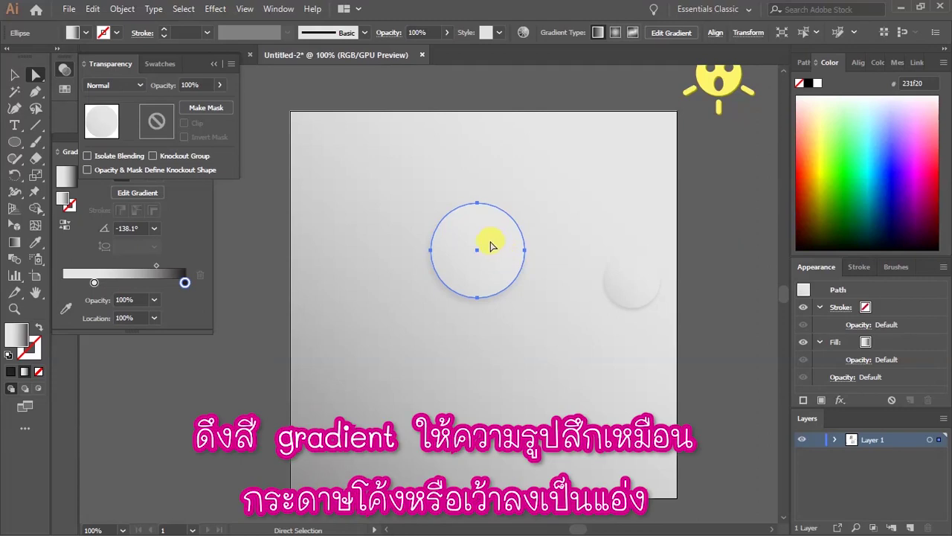
Redraw the copy's gradient from lower left to upper right, flipping its angle to -133.3°.
key(g)
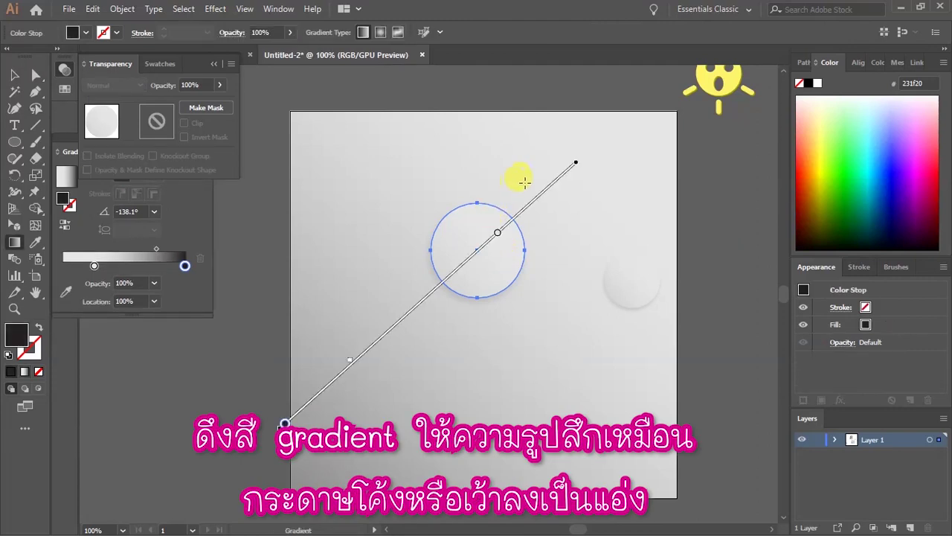
mouse_move(526, 181)
mouse_down()
mouse_move(382, 310)
mouse_move(544, 164)
mouse_up()
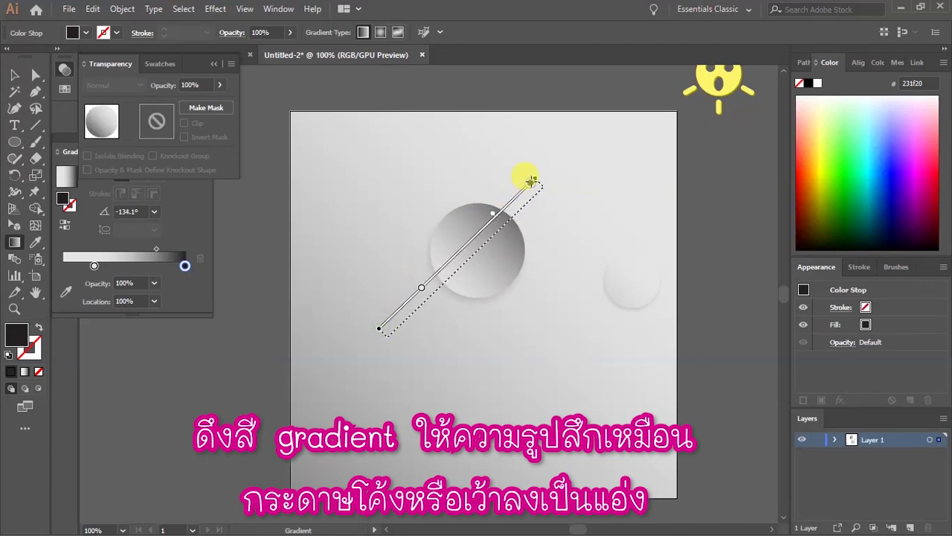
drag(552, 155, 568, 144)
key(a)
click(733, 185)
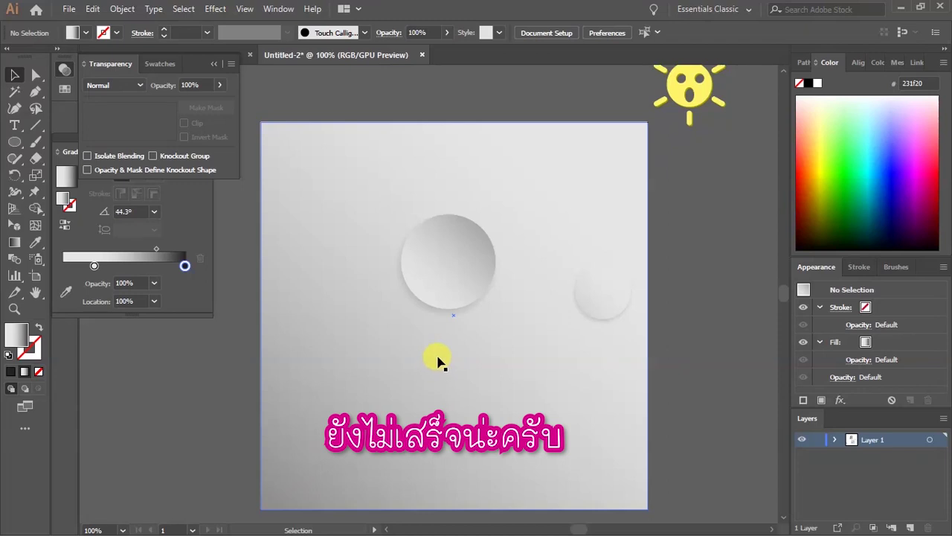
scroll(456, 238, up, 3)
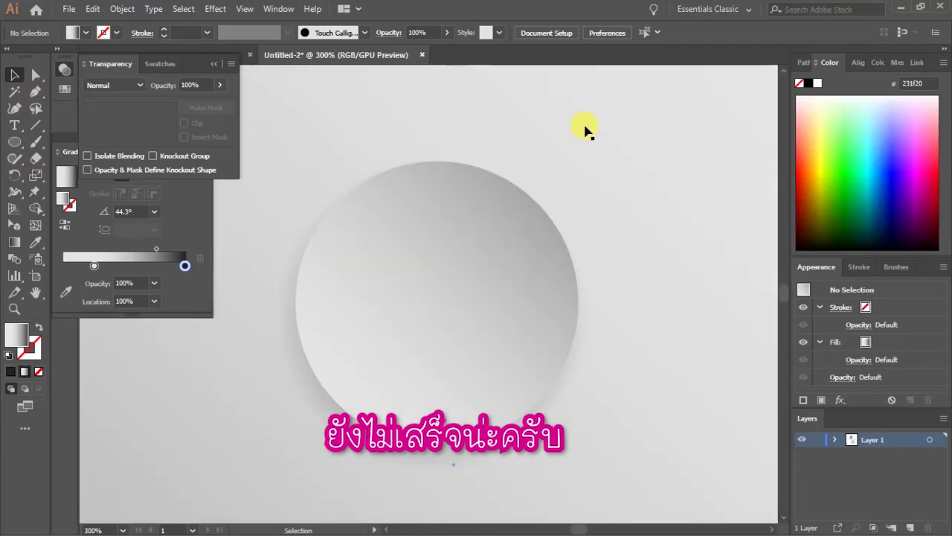
key(a)
click(633, 244)
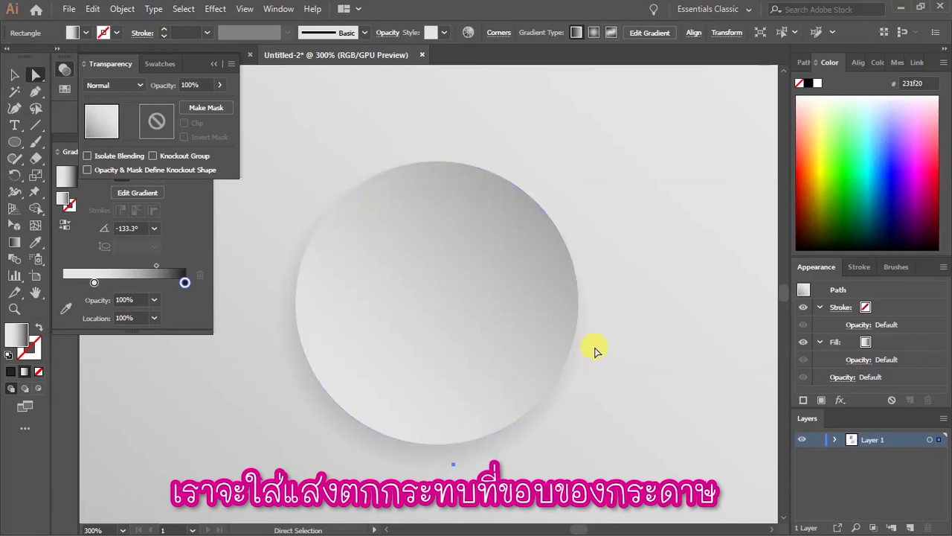
Enter the bend-in circle group and apply Isolate Selected Path to its top gradient circle.
key(v)
click(476, 251)
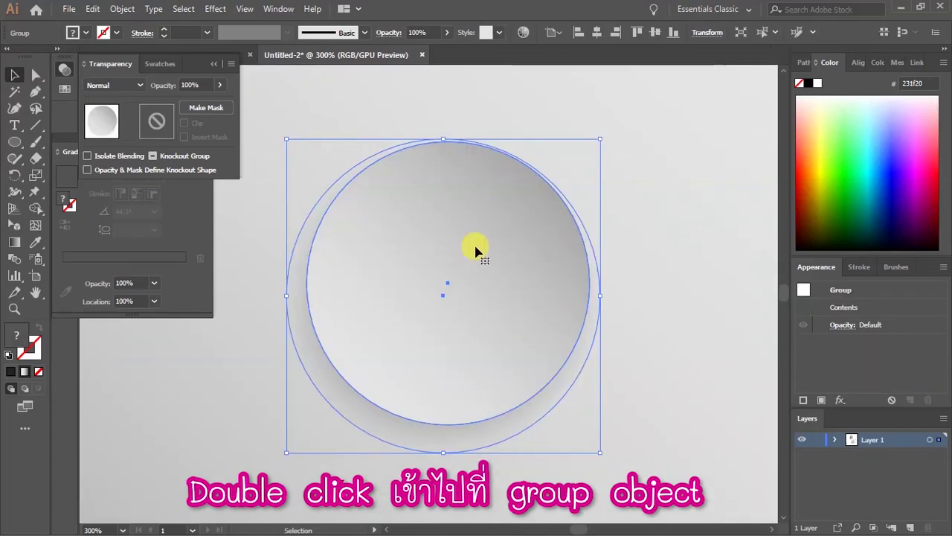
double_click(477, 251)
click(476, 250)
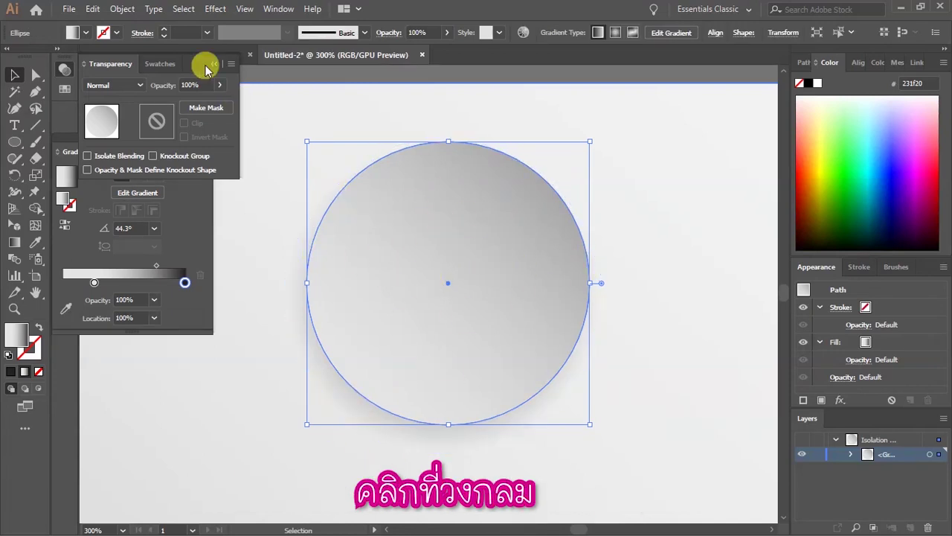
right_click(459, 212)
click(508, 320)
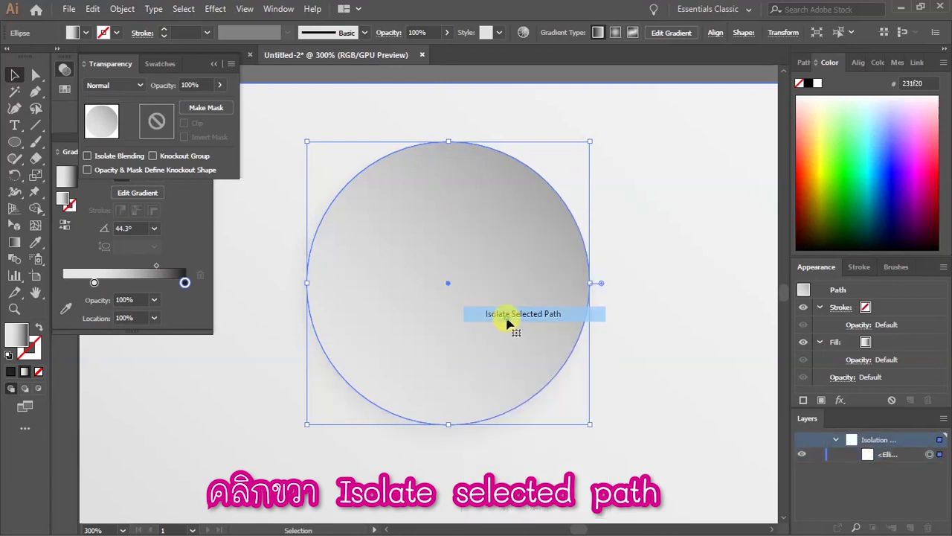
click(641, 224)
click(422, 214)
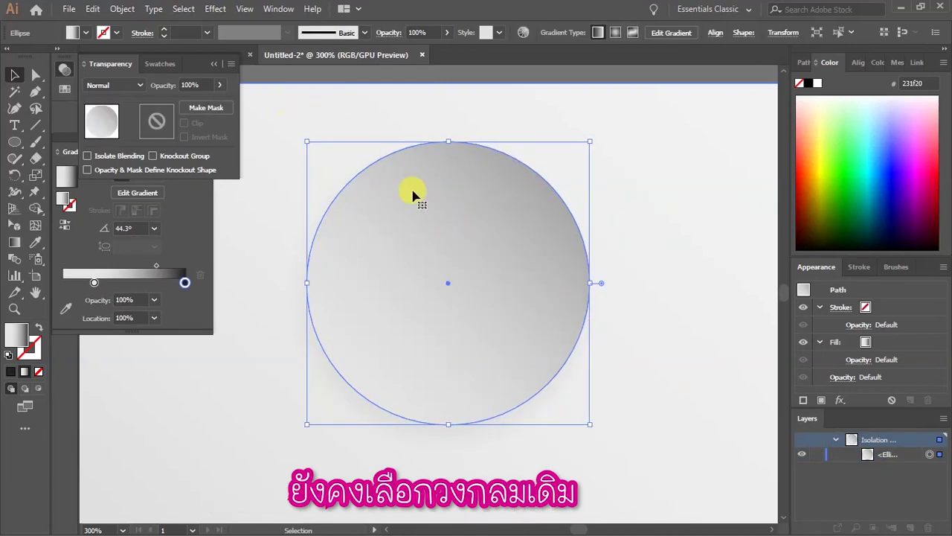
click(122, 9)
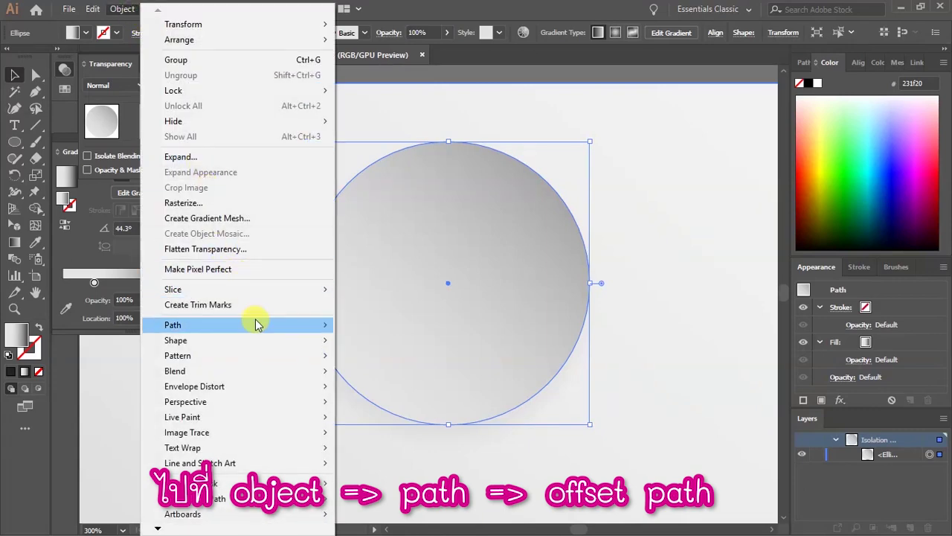
Apply Offset Path at 1 px to the bend-in circle, previewing before confirming.
mouse_move(223, 326)
click(374, 374)
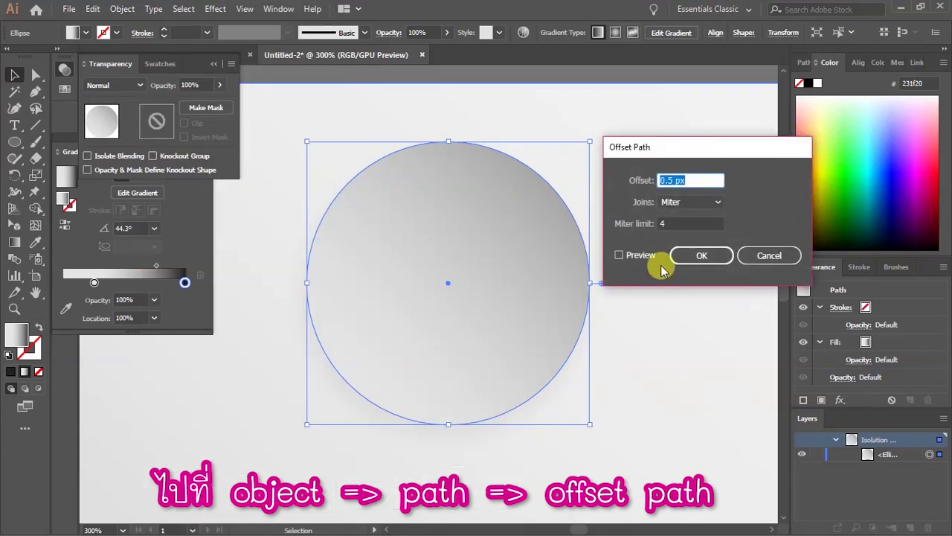
click(620, 256)
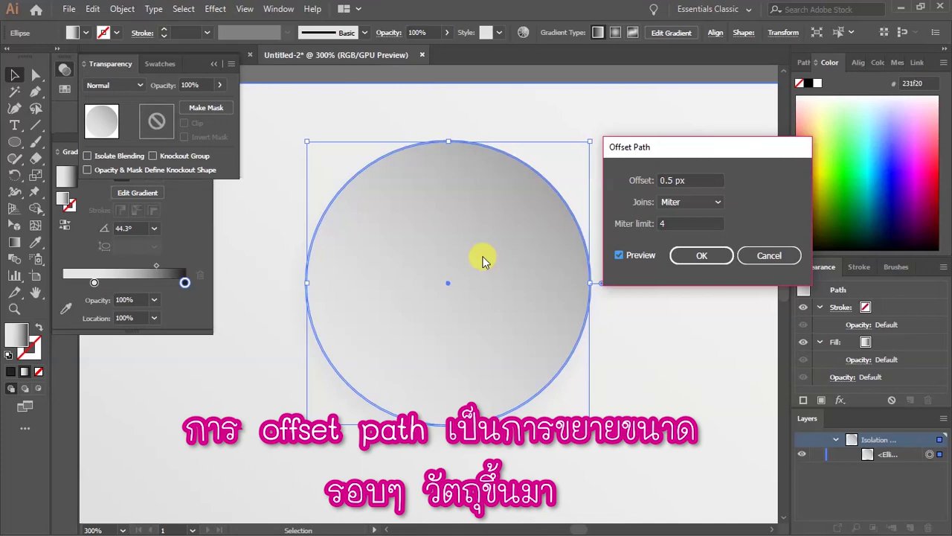
double_click(708, 180)
text(0)
key(Tab)
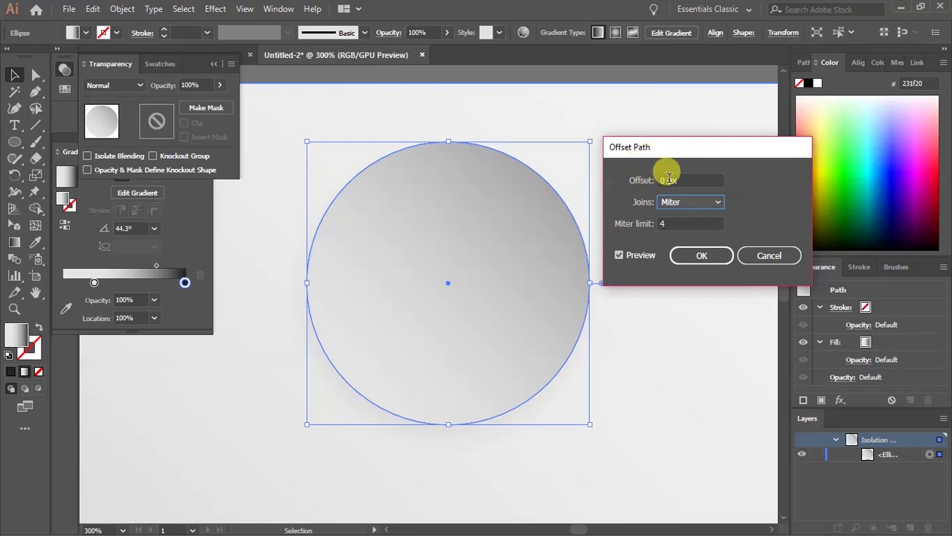
key(shift+Tab)
key(Tab)
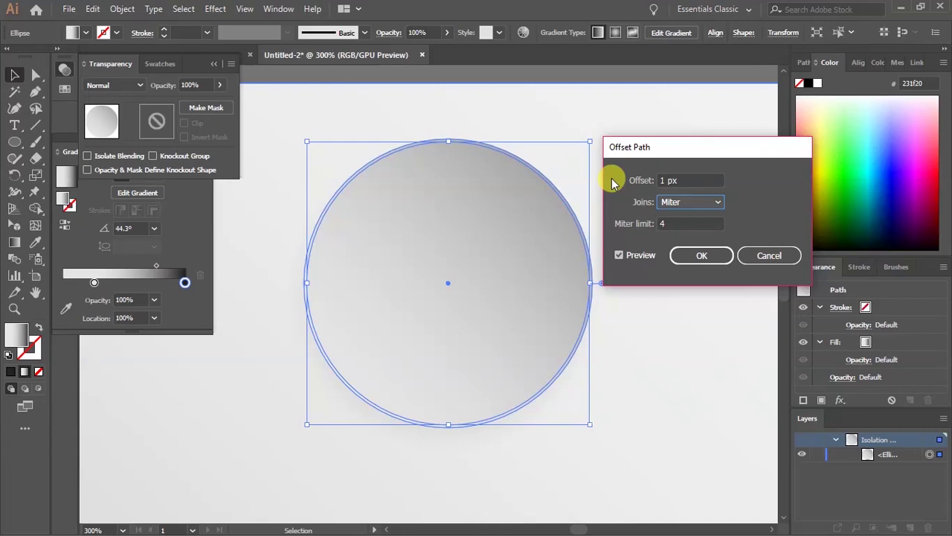
click(691, 180)
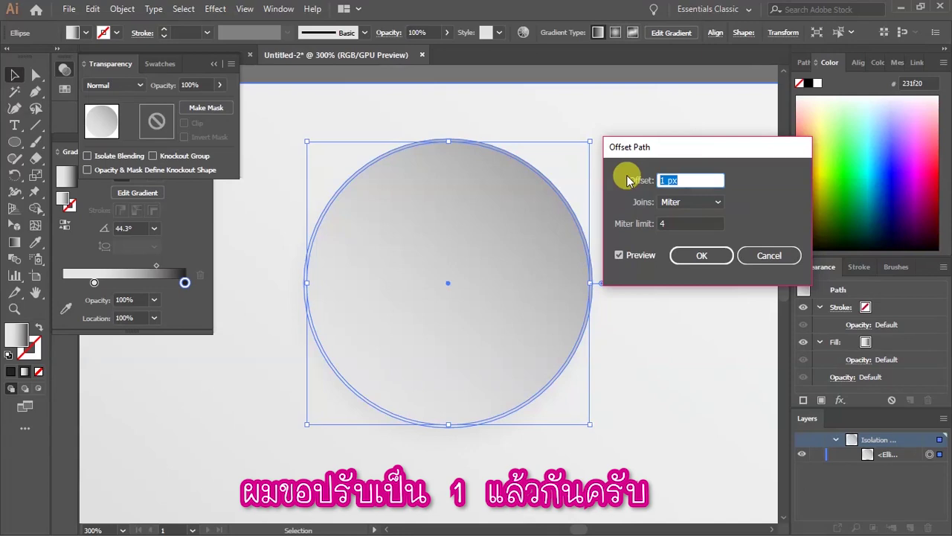
click(700, 256)
click(627, 174)
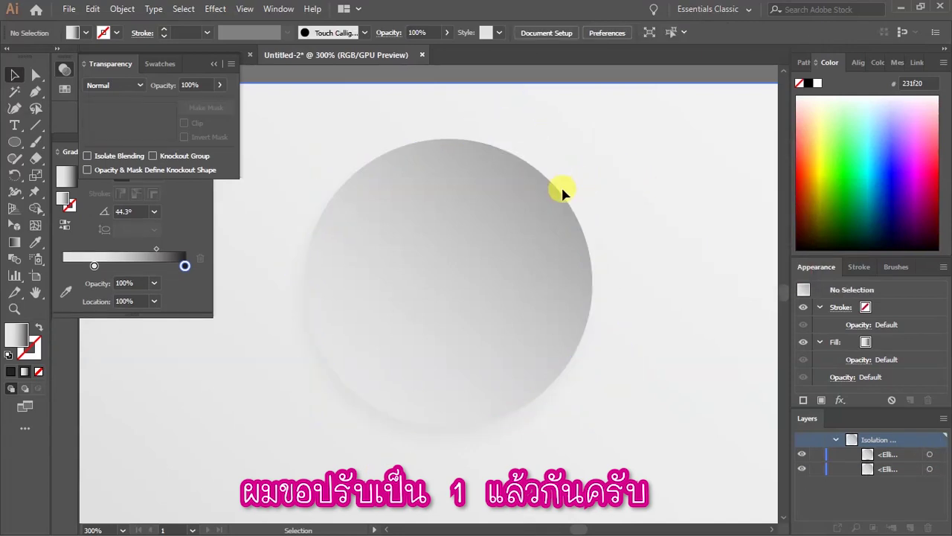
Zoom in and click the circle edge until the outer 1 px offset ellipse is selected.
scroll(566, 195, up, 3)
scroll(572, 208, up, 2)
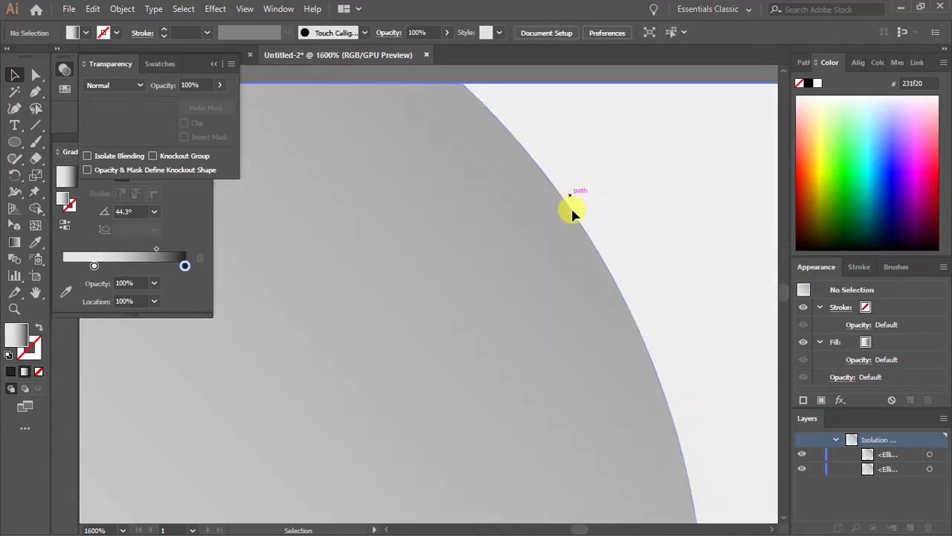
click(555, 227)
click(565, 221)
click(567, 220)
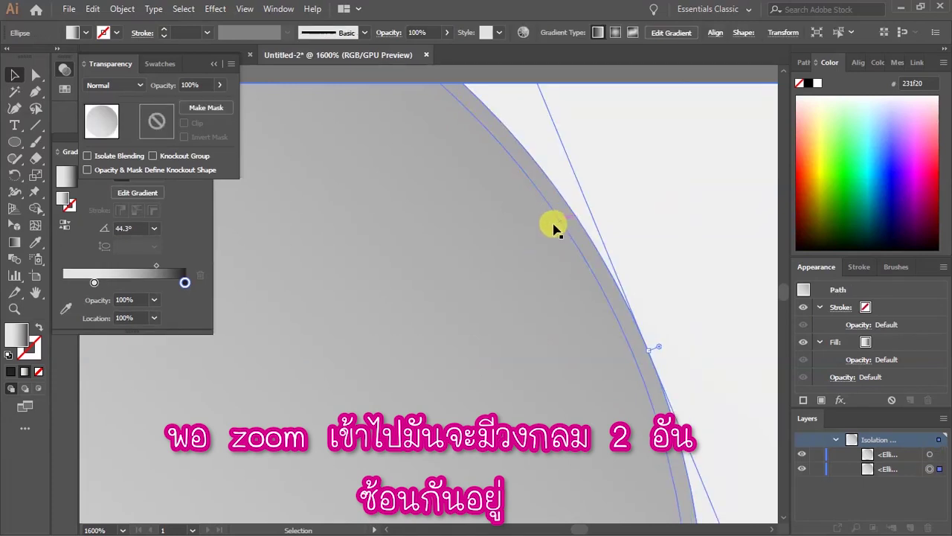
scroll(636, 227, down, 5)
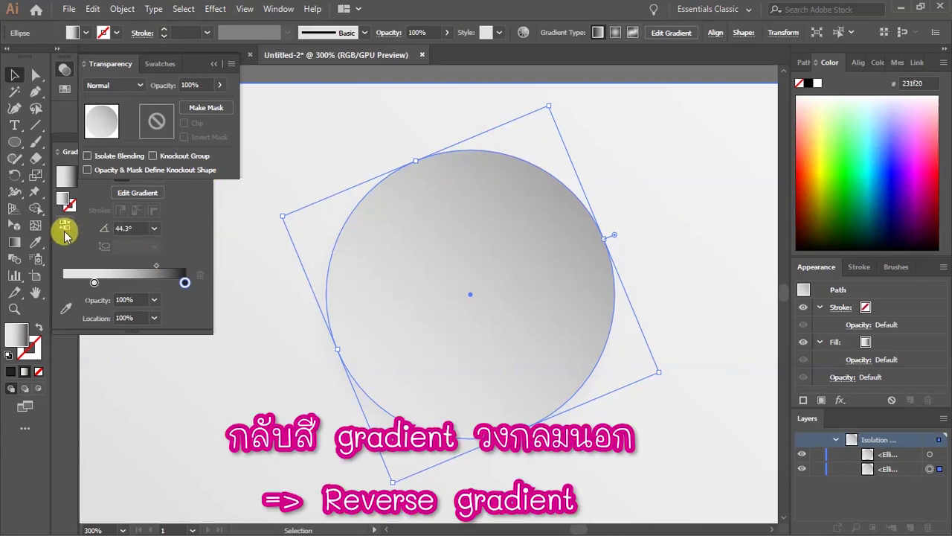
Float the Gradient panel and reverse the outer circle's gradient.
drag(61, 149, 70, 217)
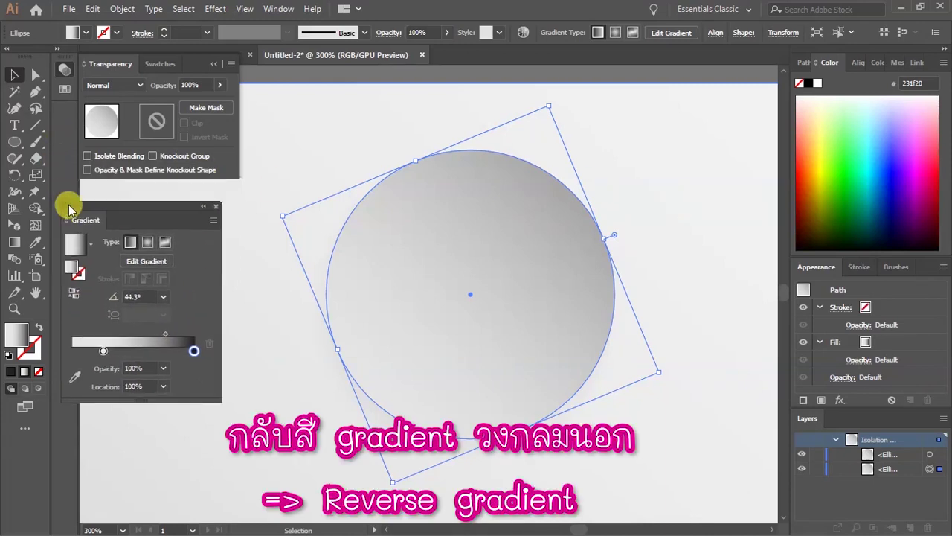
click(77, 296)
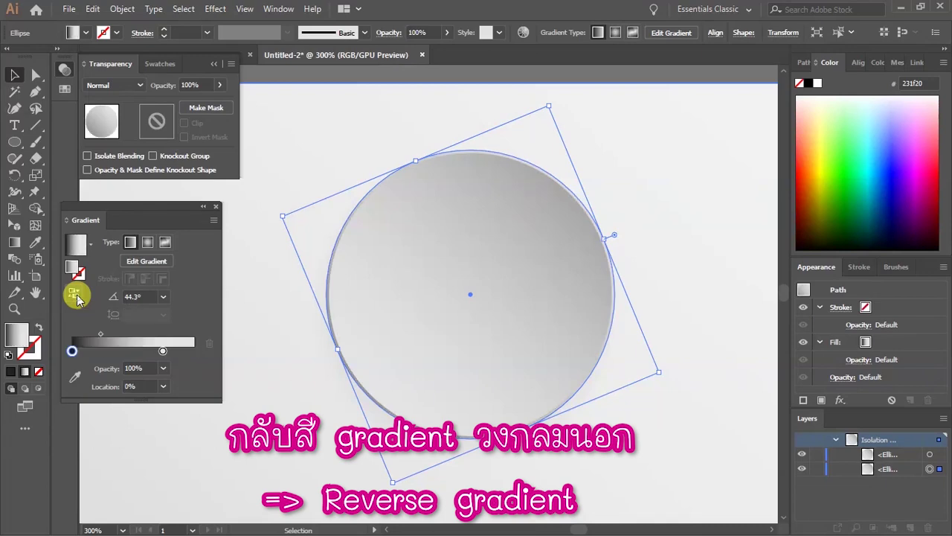
scroll(585, 212, down, 3)
scroll(558, 220, up, 3)
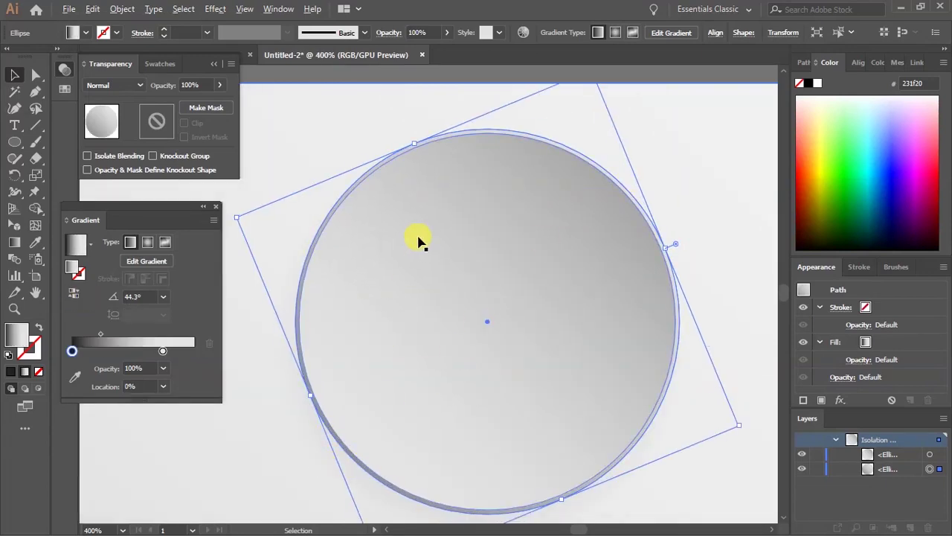
scroll(418, 239, down, 3)
Redraw the outer circle's gradient diagonally from lower left to upper right, then deselect.
key(g)
mouse_move(518, 155)
mouse_down()
mouse_move(414, 290)
mouse_move(331, 374)
mouse_up()
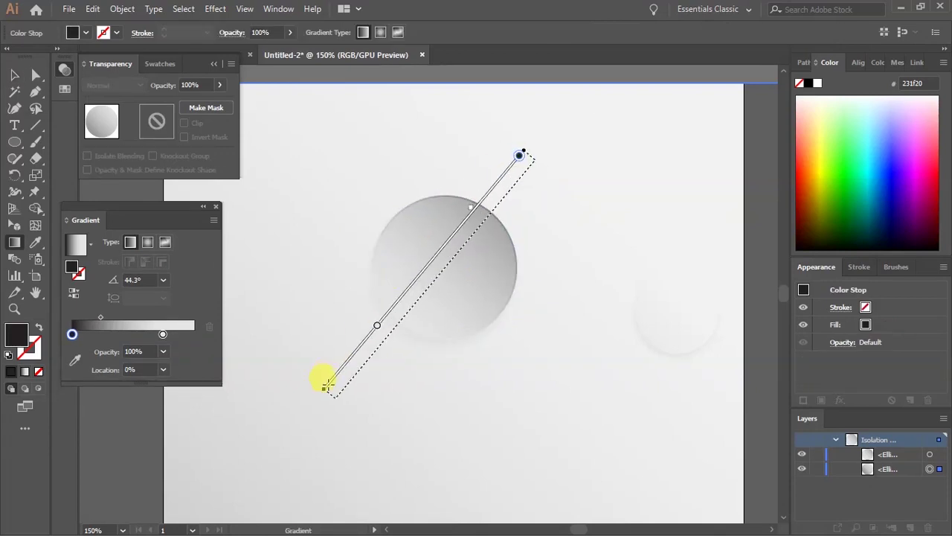
mouse_move(358, 339)
mouse_down()
mouse_move(514, 191)
mouse_move(498, 145)
mouse_up()
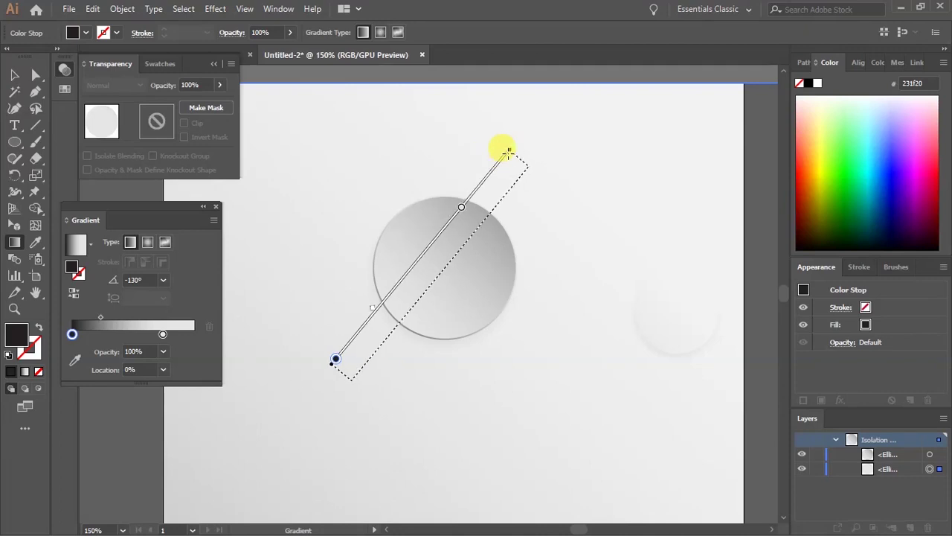
key(v)
click(543, 216)
scroll(540, 177, up, 1)
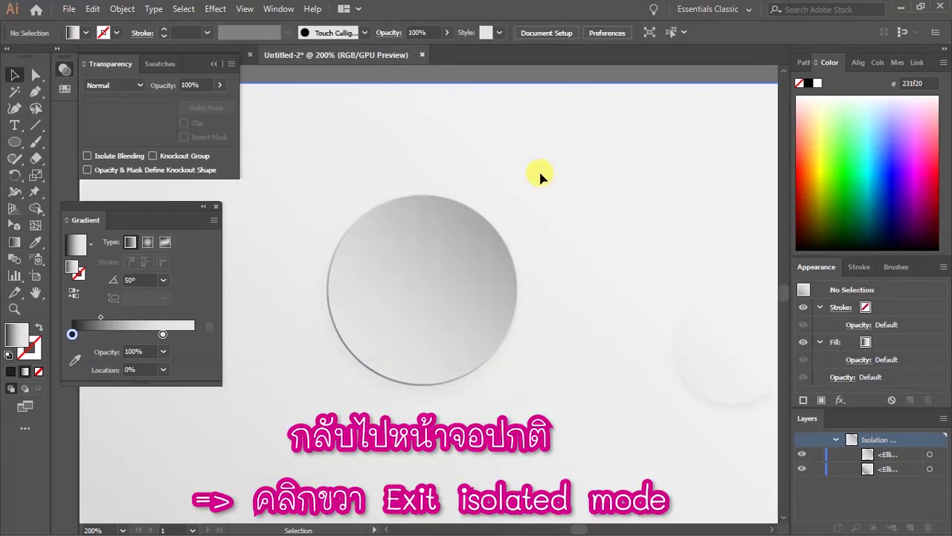
Exit Isolation Mode and zoom in on the bend-in circle.
right_click(539, 174)
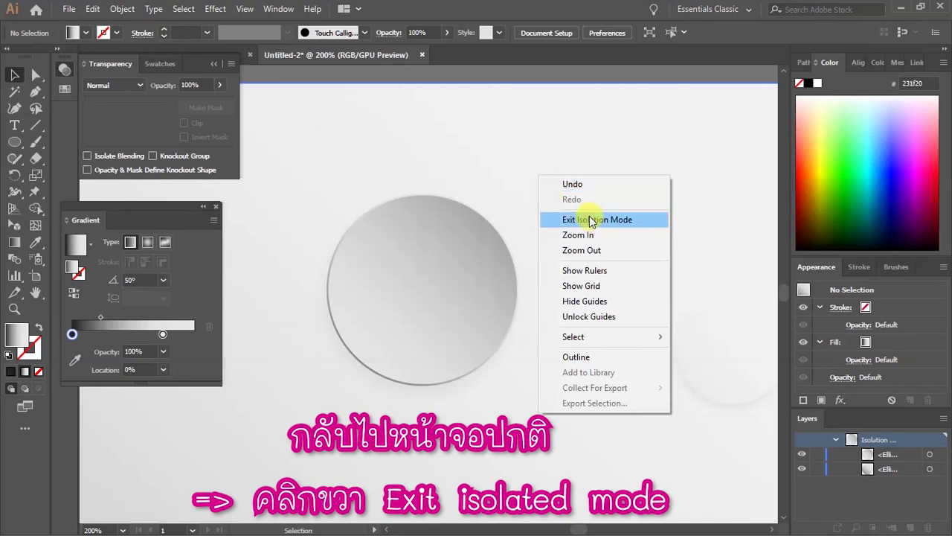
click(592, 221)
scroll(528, 202, down, 3)
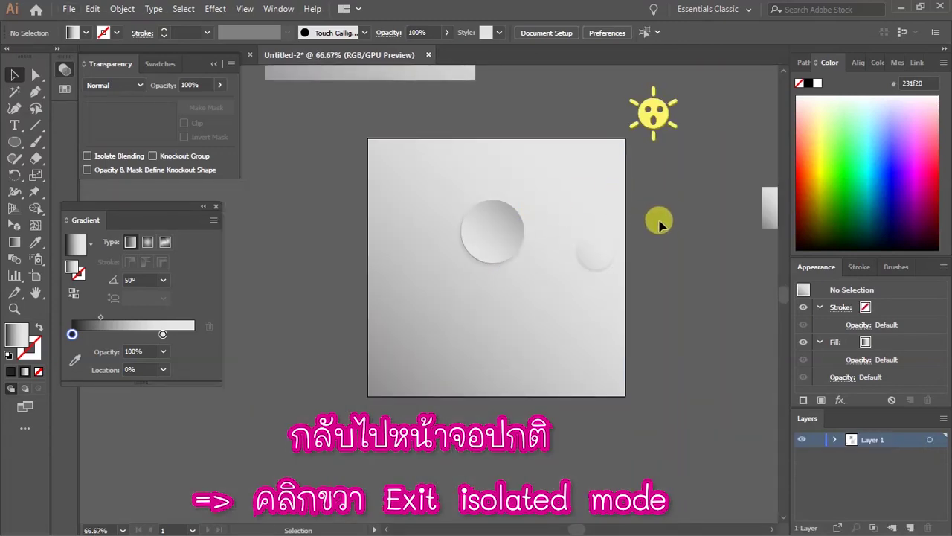
scroll(513, 219, up, 3)
scroll(521, 212, up, 1)
scroll(595, 179, down, 3)
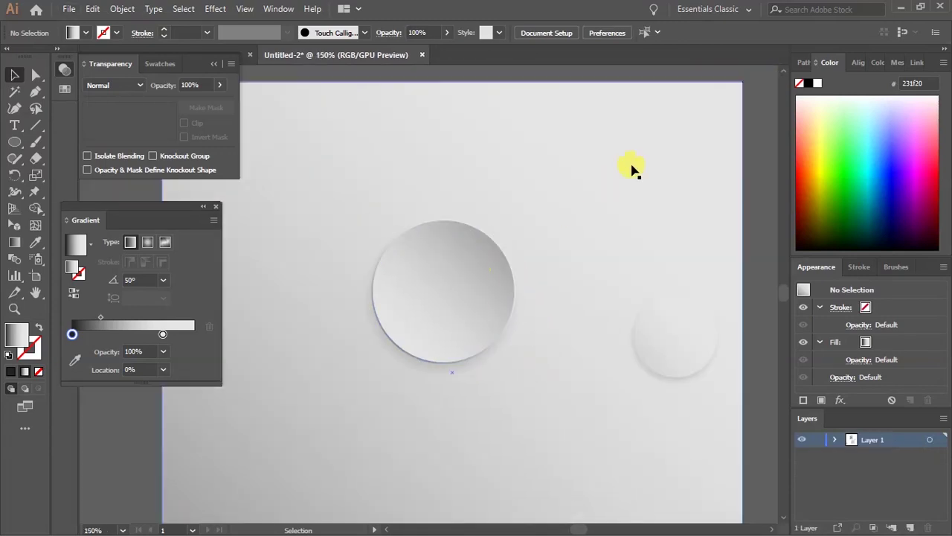
scroll(418, 341, up, 2)
scroll(420, 276, up, 3)
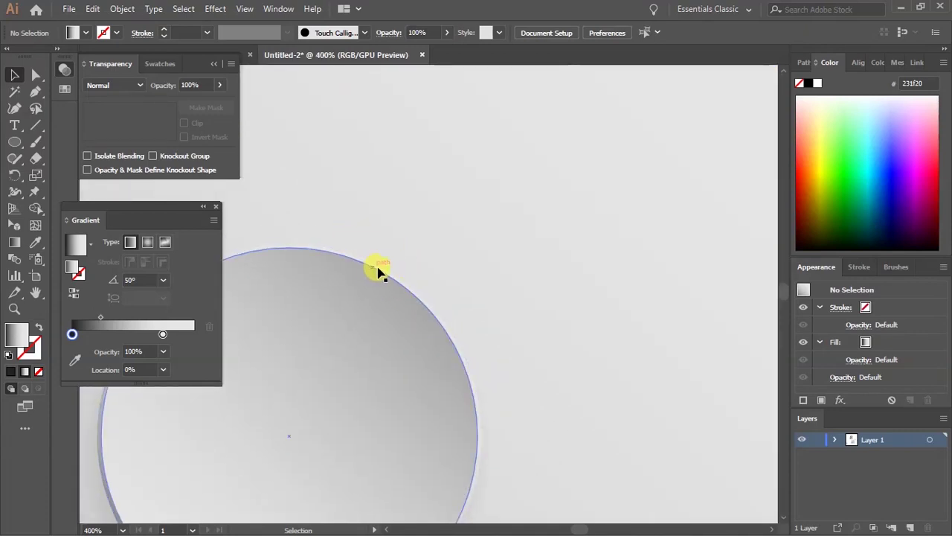
Pan around to inspect the circle's rim, then fit the whole artboard with Ctrl+1.
drag(548, 345, 628, 268)
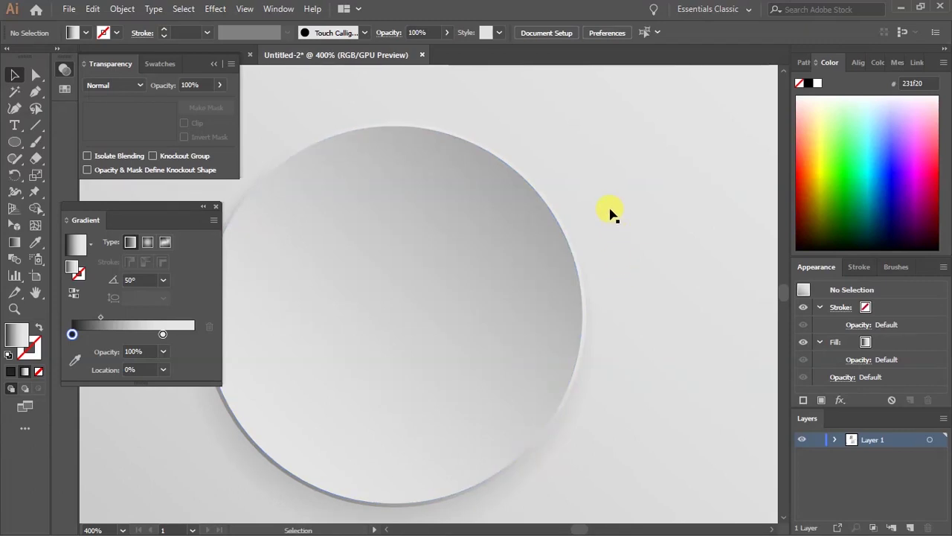
drag(510, 221, 570, 196)
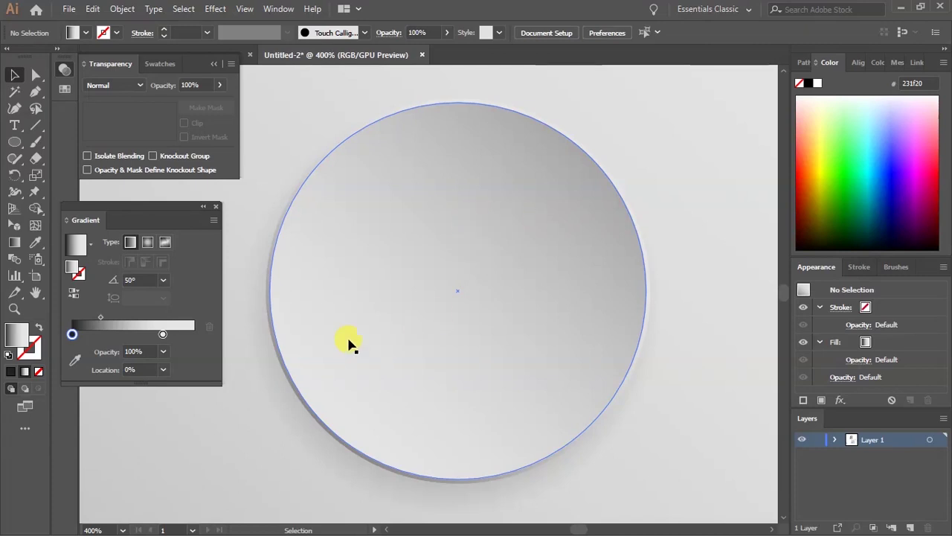
scroll(392, 403, down, 3)
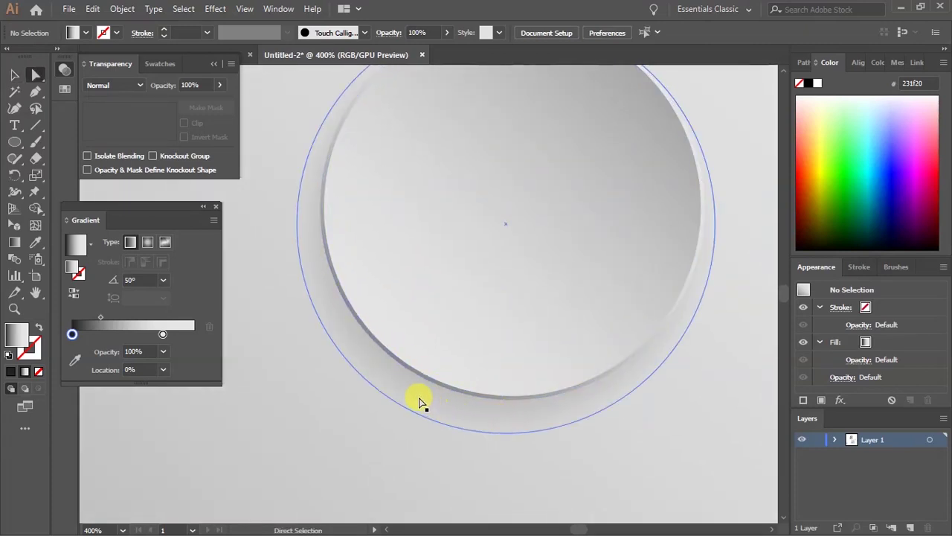
key(ctrl+1)
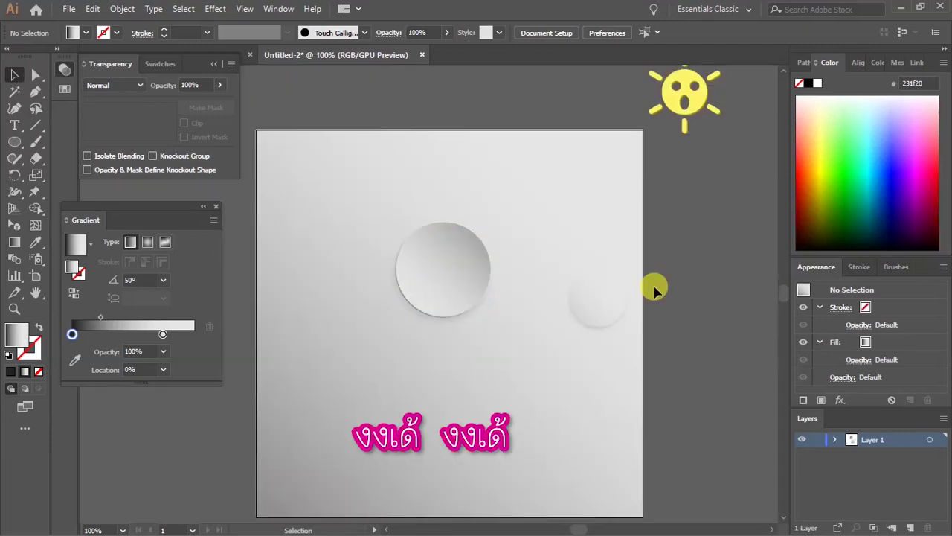
Shrink the bend-in circle group and place it below the flat circle on the right.
drag(474, 277, 609, 366)
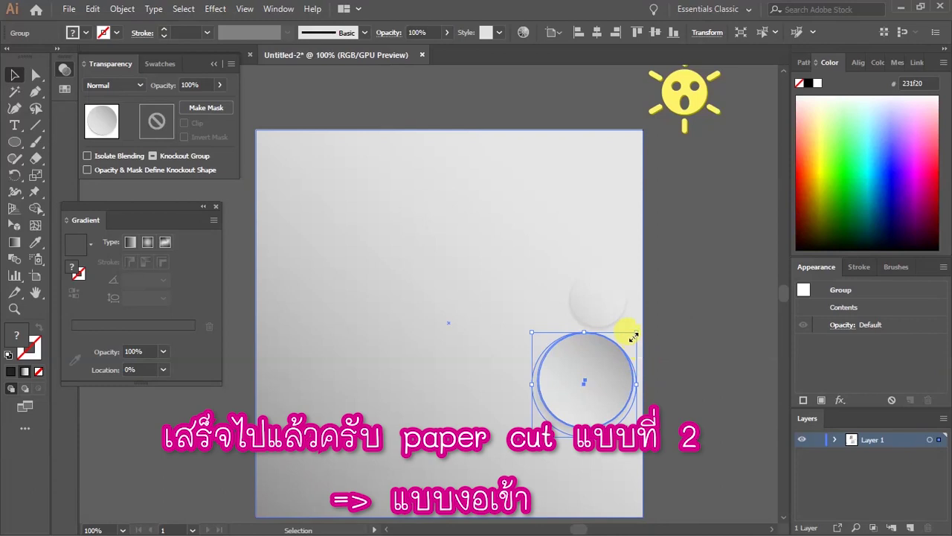
drag(636, 331, 617, 340)
click(665, 353)
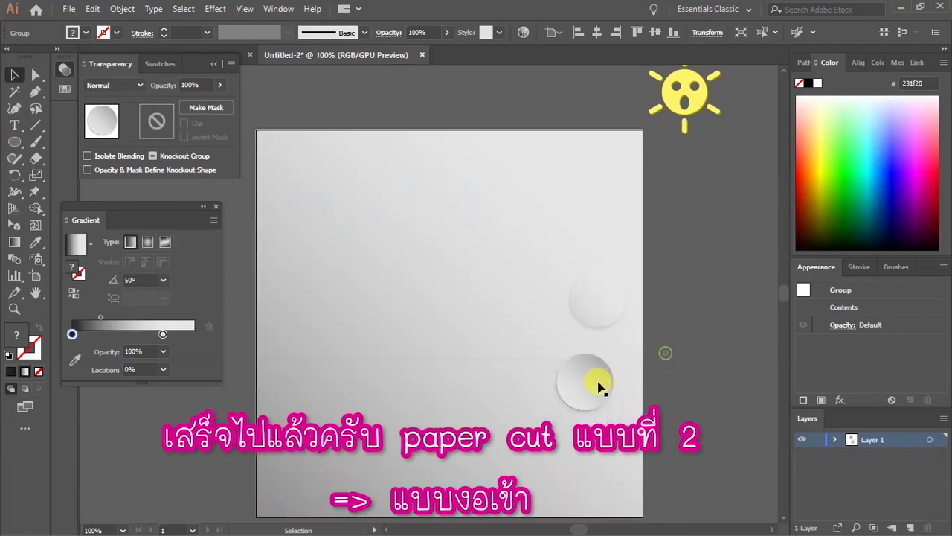
drag(599, 384, 608, 380)
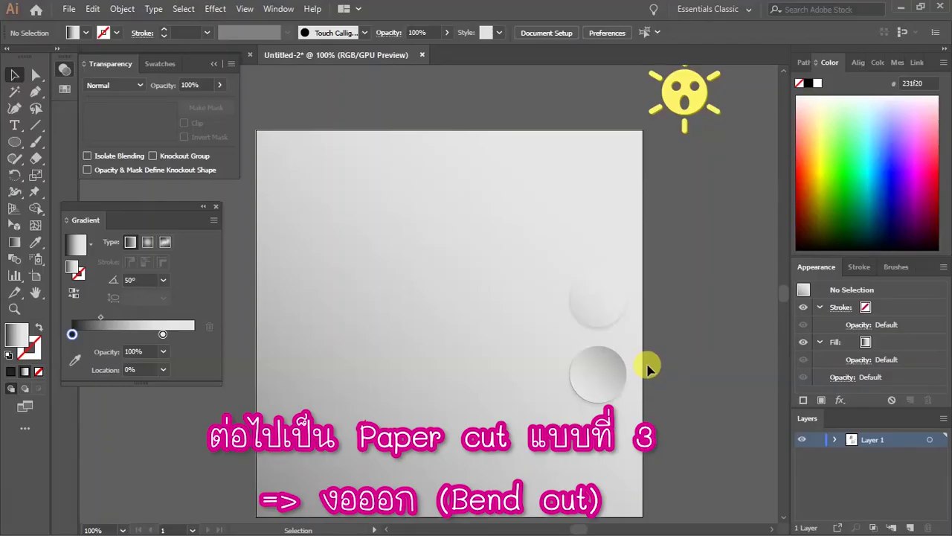
Pan to the reference circles, then Alt-drag a copy of the flat circle toward the centre.
scroll(596, 163, down, 2)
scroll(601, 302, up, 2)
scroll(493, 249, up, 2)
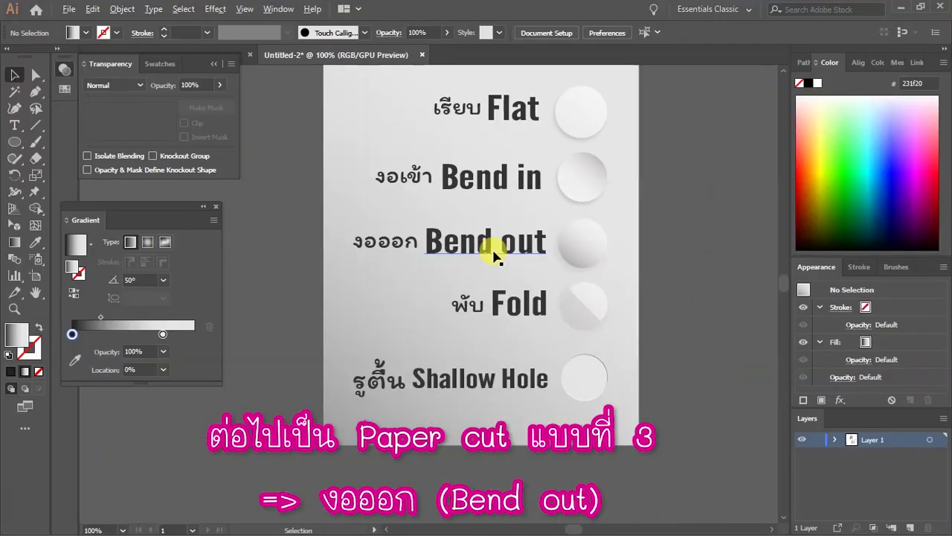
scroll(364, 264, up, 1)
drag(548, 272, 436, 260)
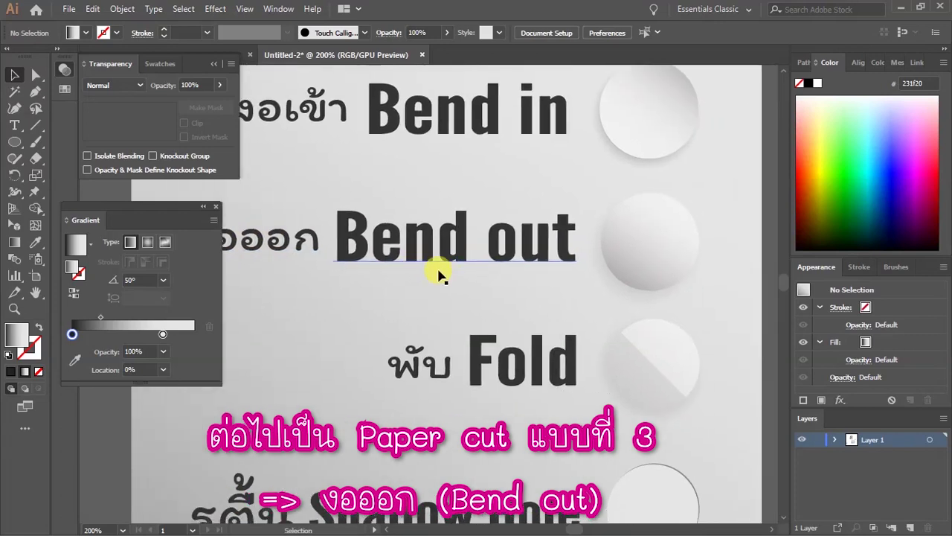
scroll(461, 238, down, 4)
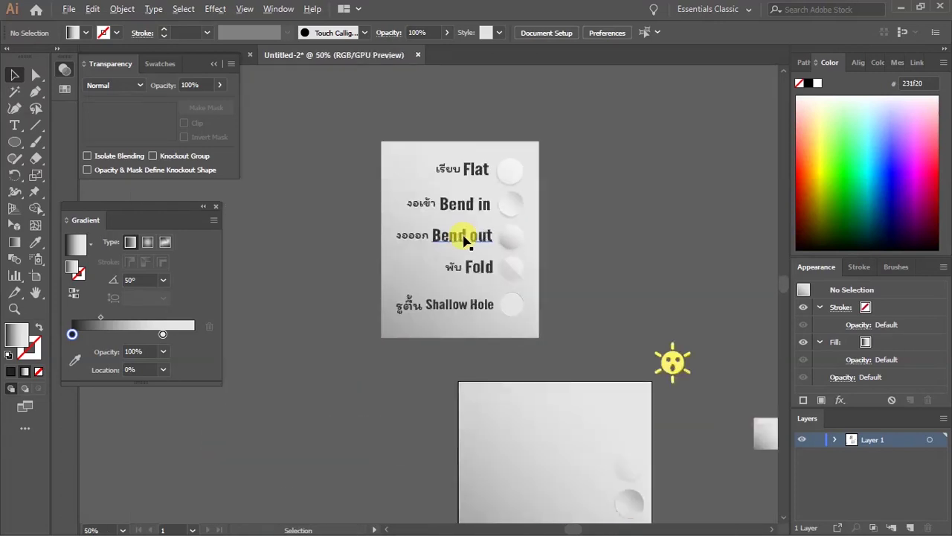
scroll(539, 325, down, 1)
scroll(539, 325, up, 3)
scroll(551, 323, up, 1)
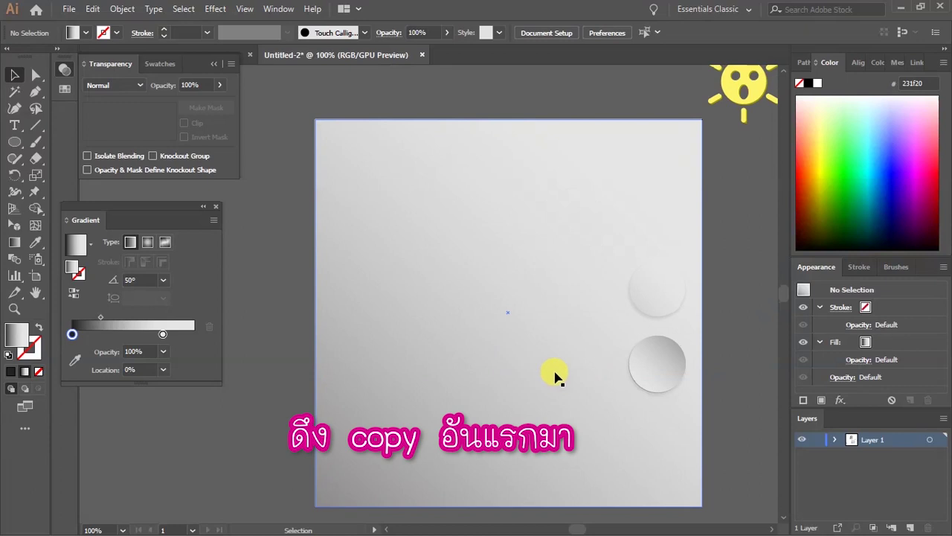
drag(678, 298, 496, 266)
click(666, 257)
Position the copied circle group in the upper middle of the artboard.
scroll(485, 267, up, 1)
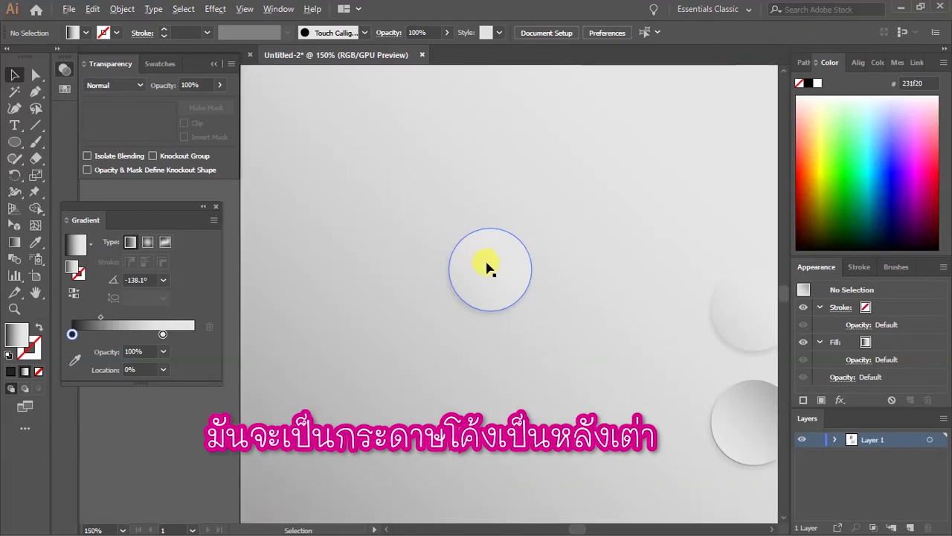
drag(490, 279, 563, 288)
scroll(652, 284, up, 1)
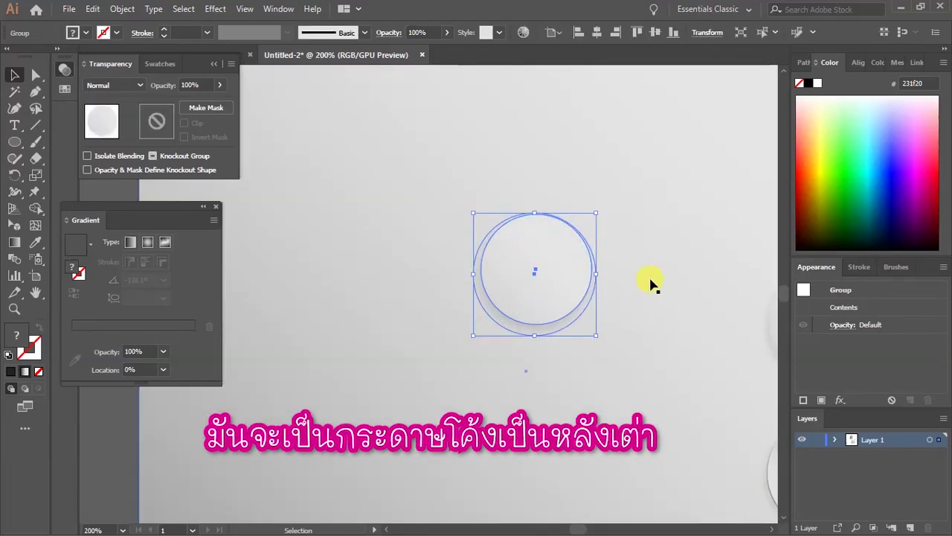
click(647, 281)
scroll(546, 246, down, 1)
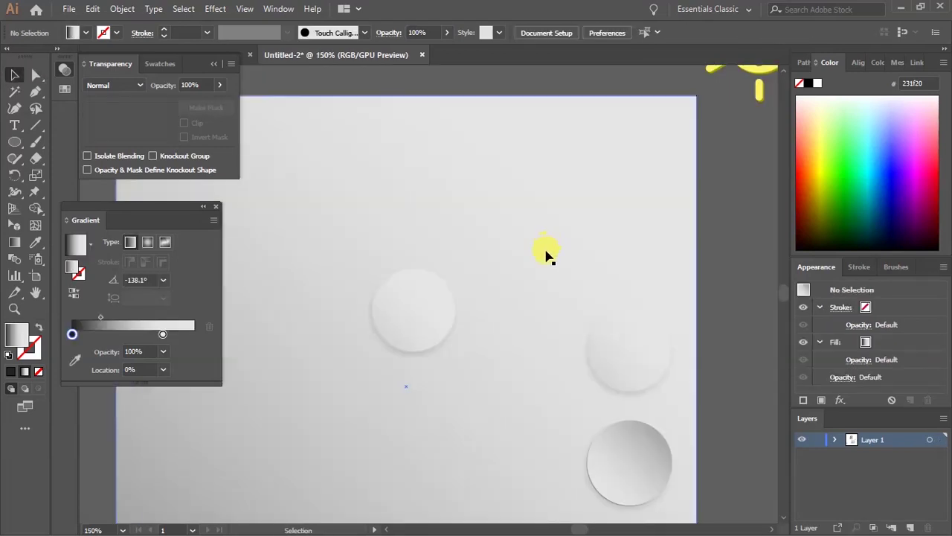
scroll(546, 246, down, 1)
drag(471, 297, 482, 288)
scroll(603, 215, up, 1)
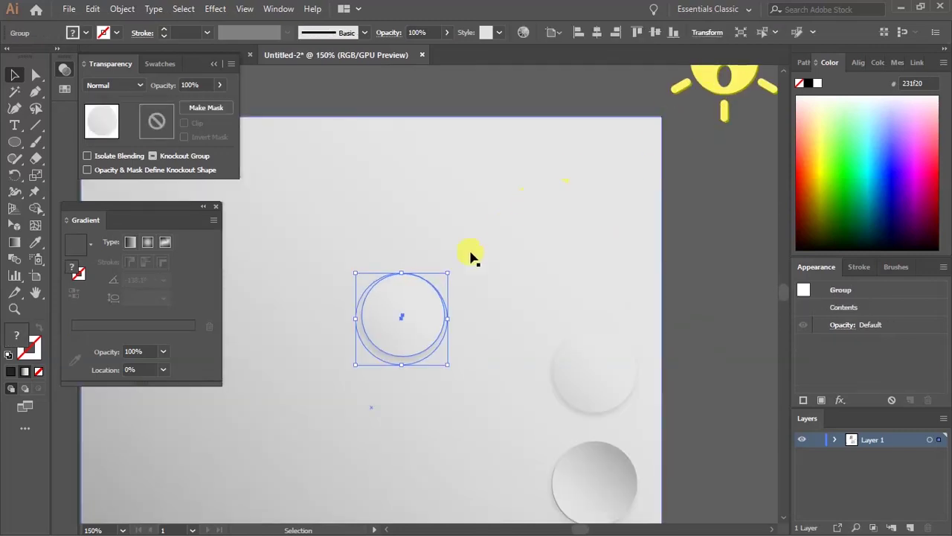
Give the top circle a shorter diagonal gradient with its middle stop shifted.
click(737, 192)
key(a)
click(425, 314)
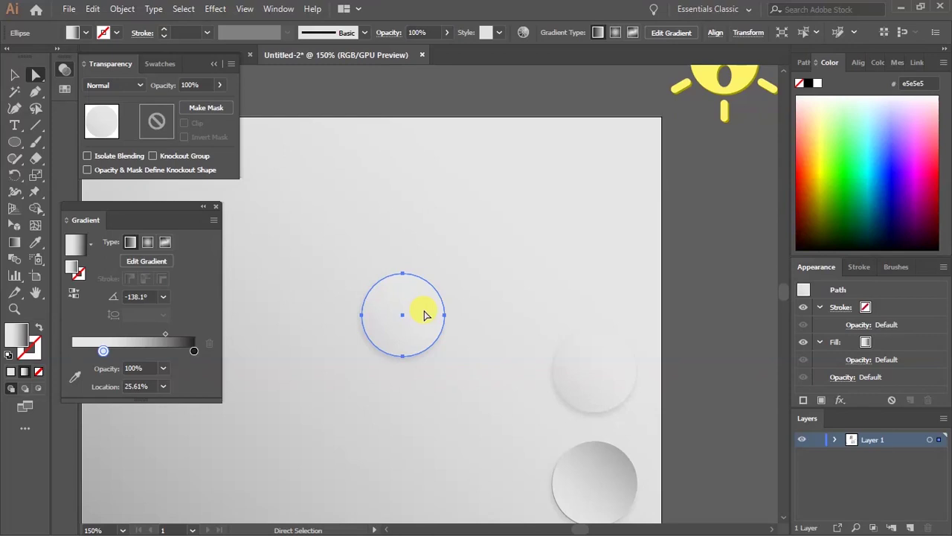
key(g)
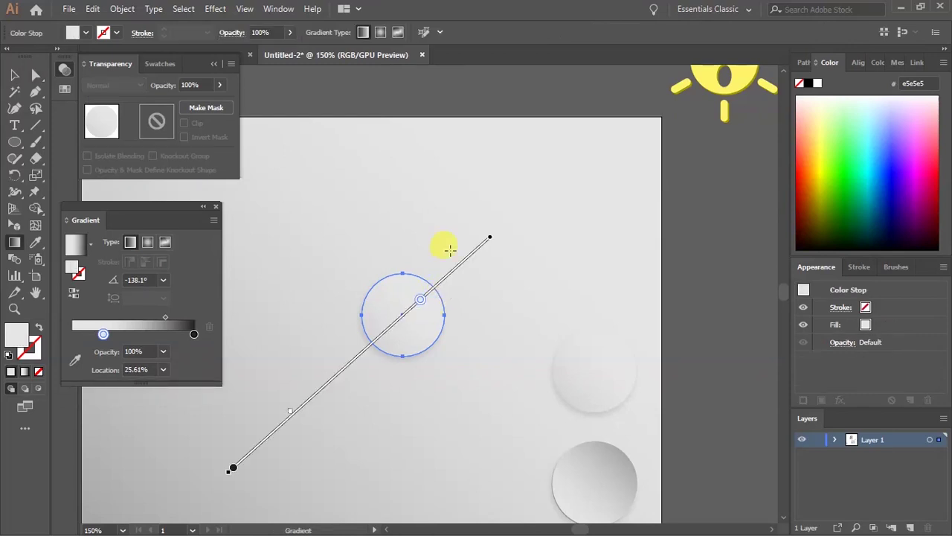
drag(449, 249, 343, 361)
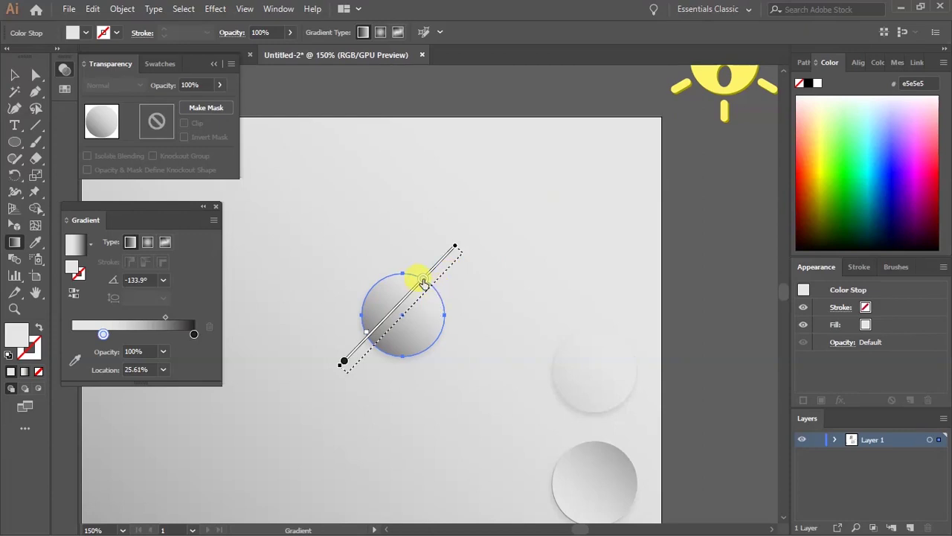
drag(424, 280, 404, 303)
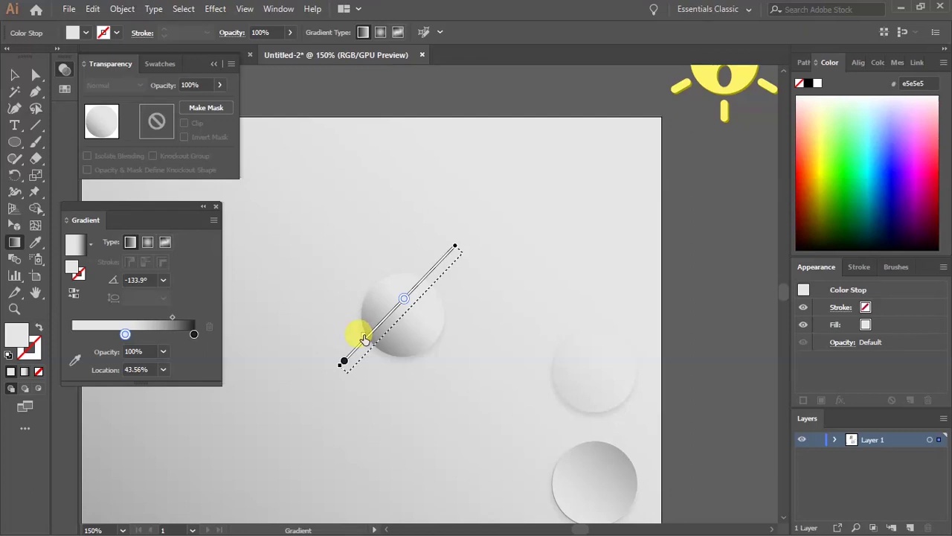
drag(363, 341, 419, 276)
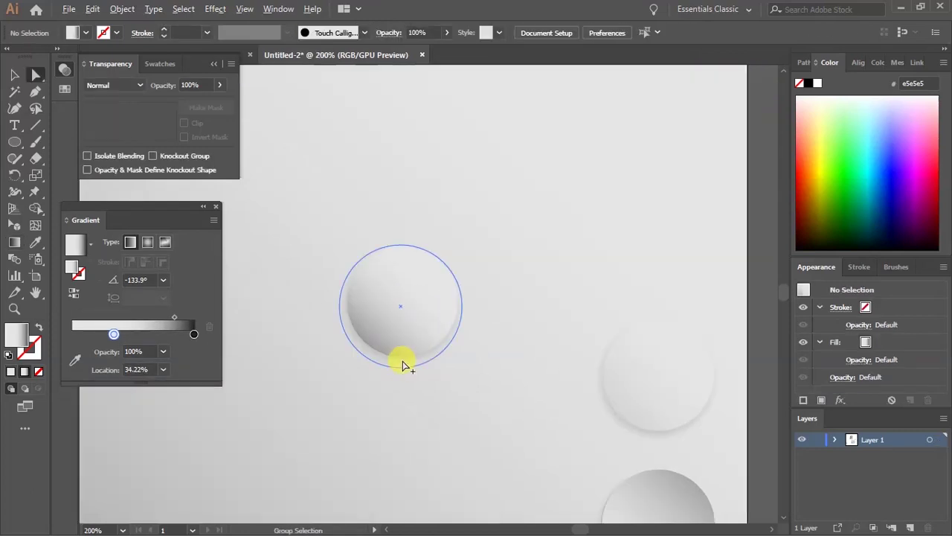
Select the radial shadow ellipse beneath the circle to check it, then deselect.
click(403, 365)
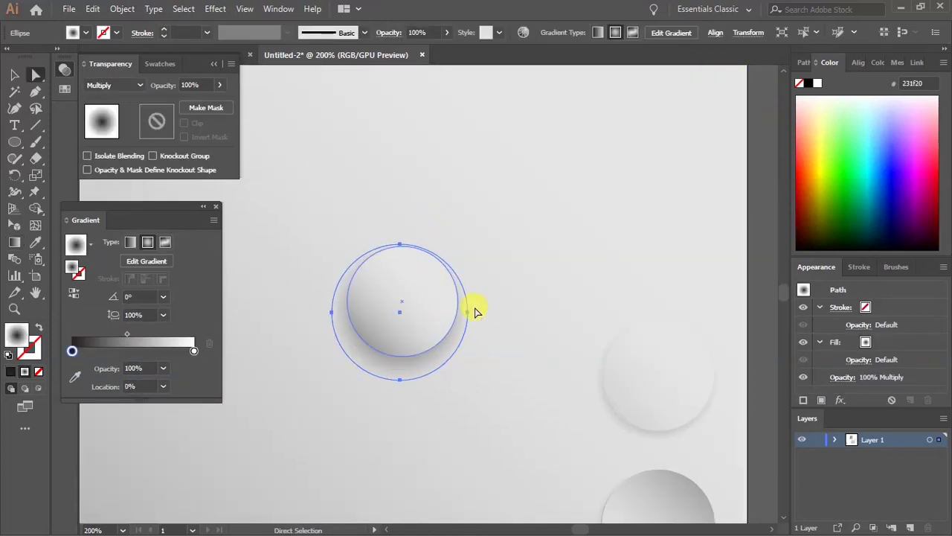
scroll(447, 261, down, 1)
key(v)
click(711, 224)
scroll(712, 223, down, 1)
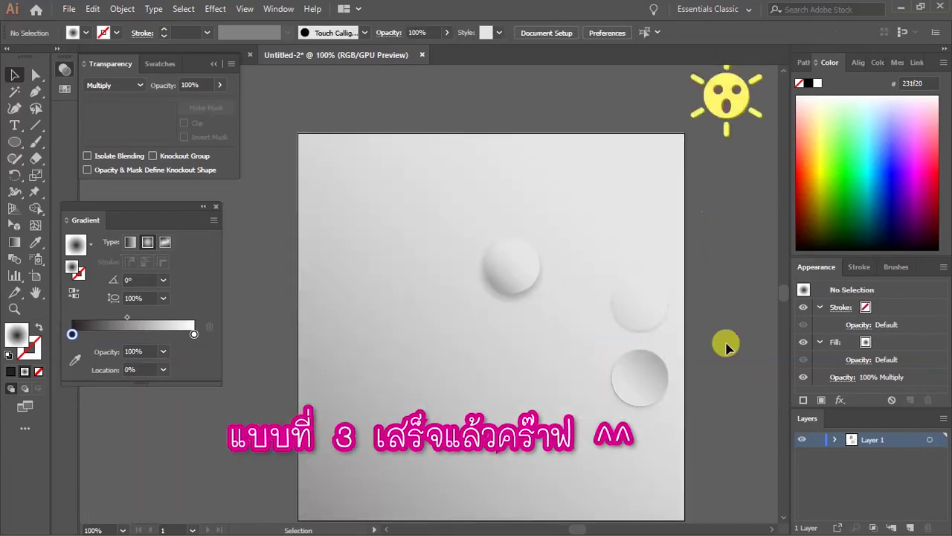
Move the new circle group down to the right and deselect it.
scroll(691, 366, down, 1)
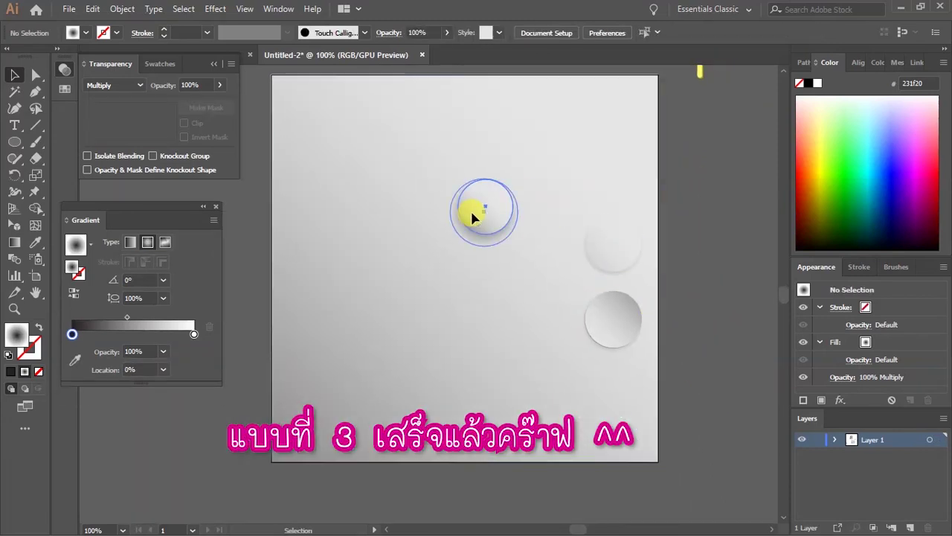
drag(482, 206, 609, 395)
click(677, 379)
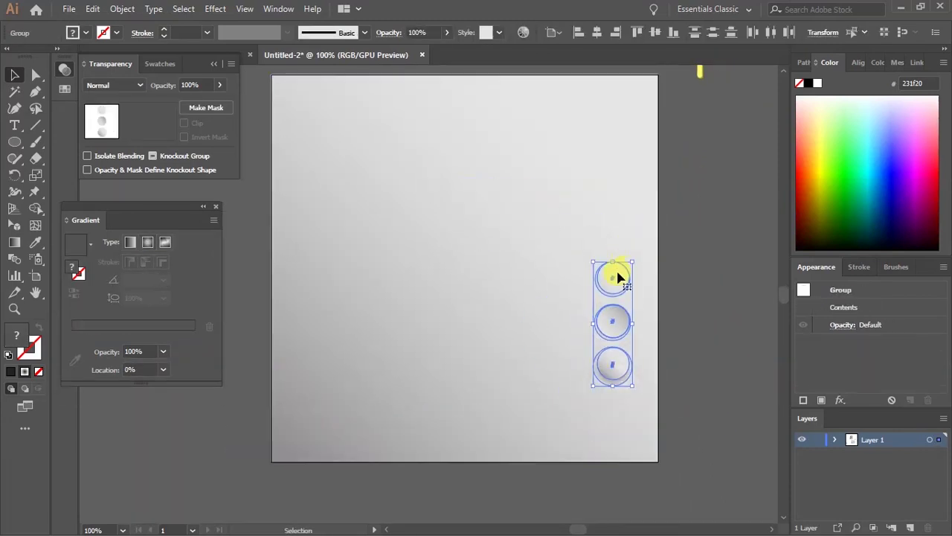
click(687, 224)
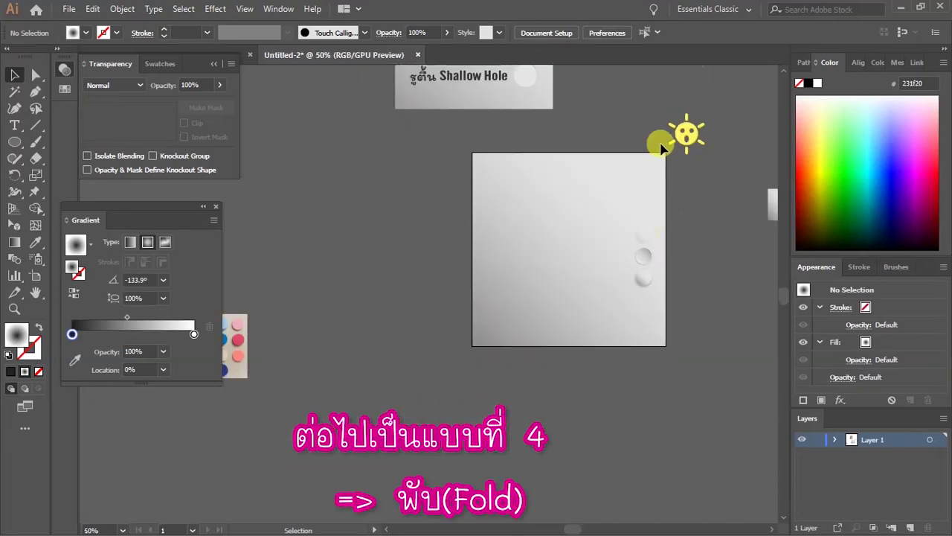
Place a copy of the top circle on the artboard and scale it up to full size.
scroll(503, 214, up, 2)
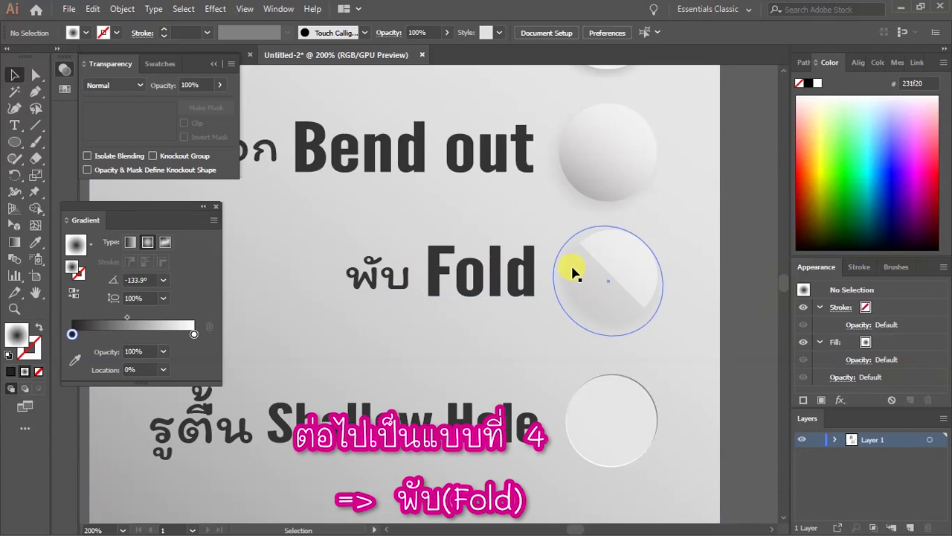
scroll(662, 275, down, 4)
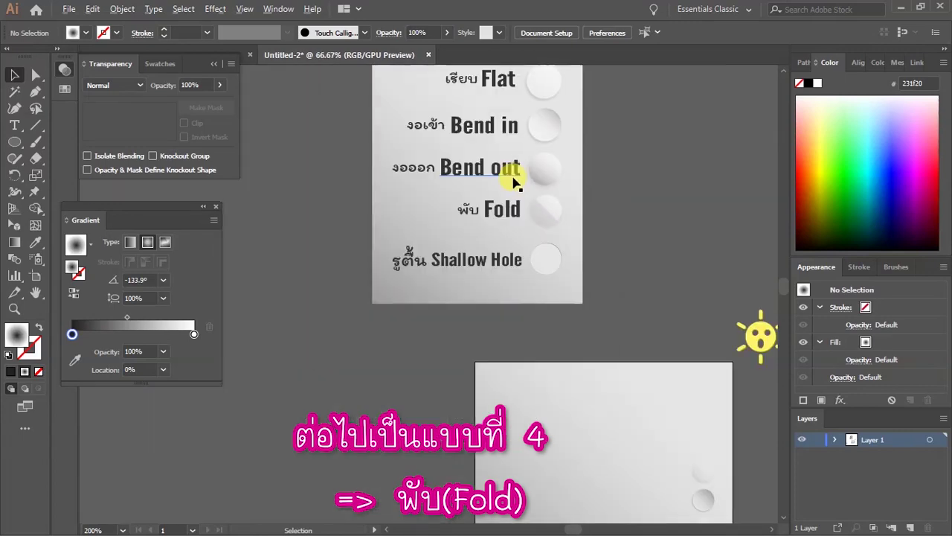
scroll(585, 365, up, 2)
scroll(702, 304, up, 1)
scroll(692, 263, down, 1)
mouse_move(673, 236)
mouse_down()
mouse_move(516, 249)
mouse_move(563, 201)
mouse_up()
scroll(526, 253, up, 1)
click(525, 253)
Enter isolation mode on the Fold circle's group and select its ellipse, undoing an accidental move.
key(a)
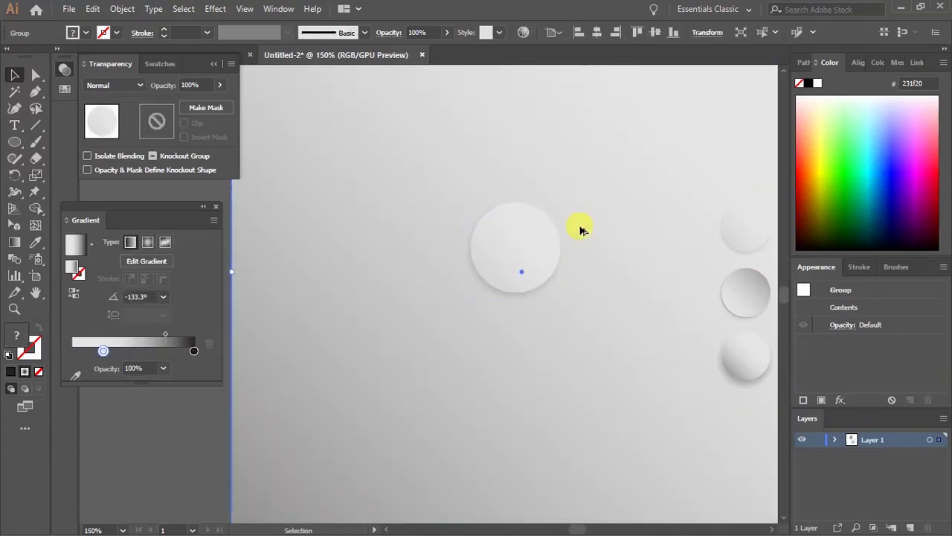
scroll(585, 241, up, 1)
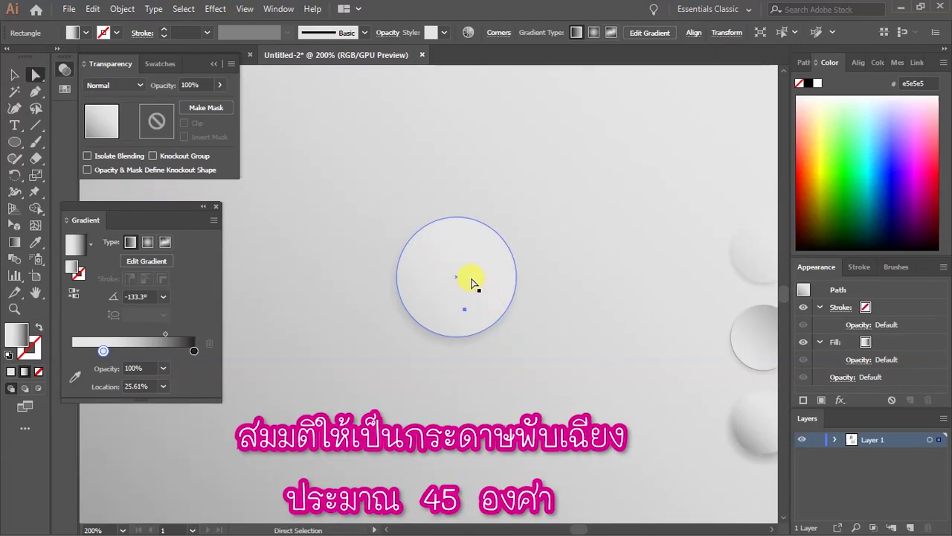
key(v)
double_click(461, 272)
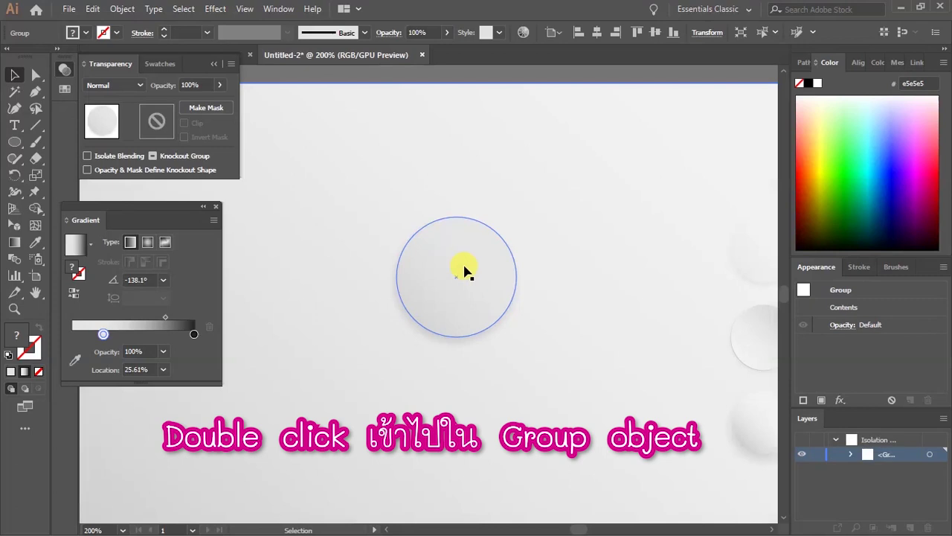
drag(462, 269, 495, 251)
key(ctrl+z)
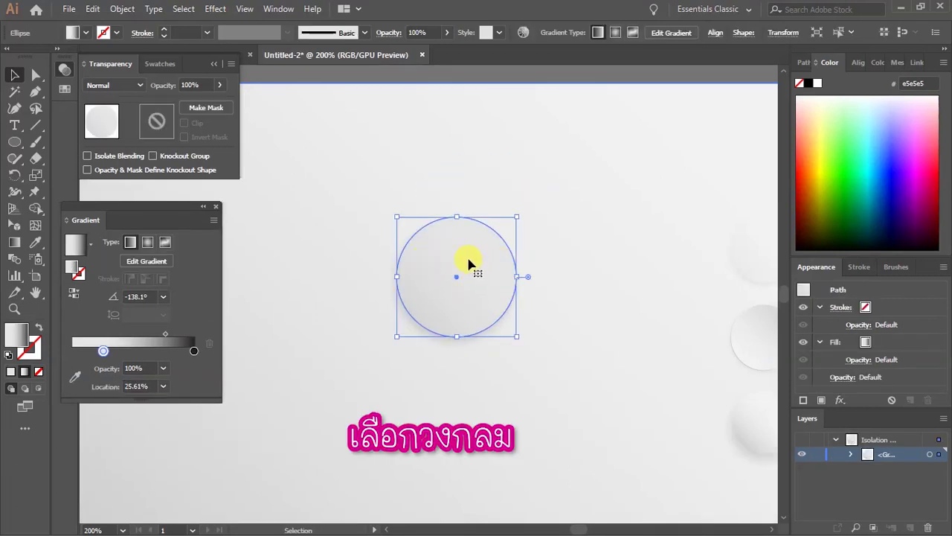
Duplicate the circle with Ctrl+C / Ctrl+B and bring the copy to the front.
key(a)
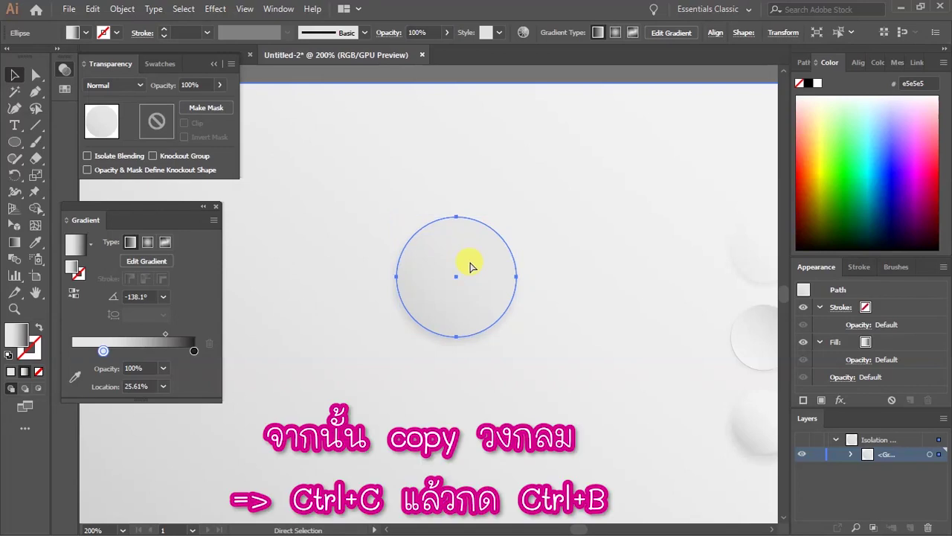
key(ctrl+c)
key(ctrl+b)
key(v)
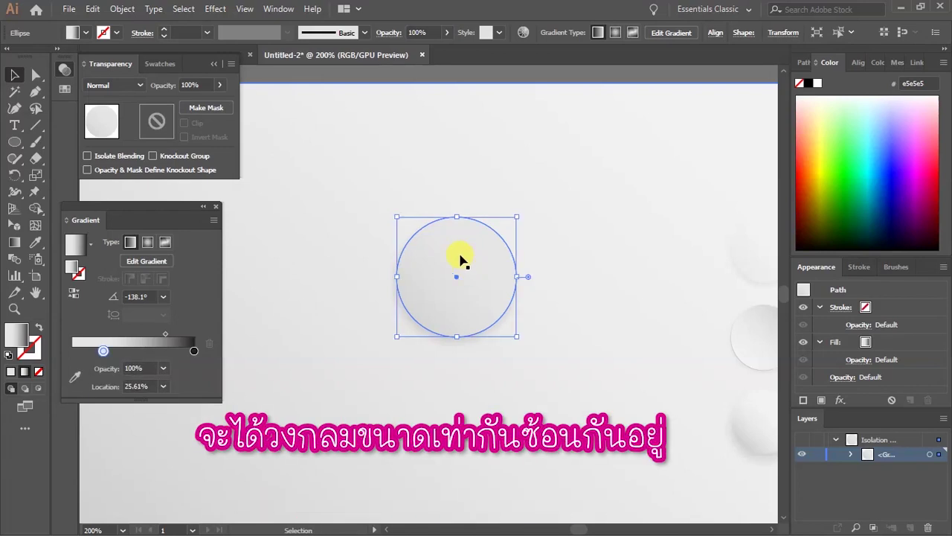
right_click(459, 259)
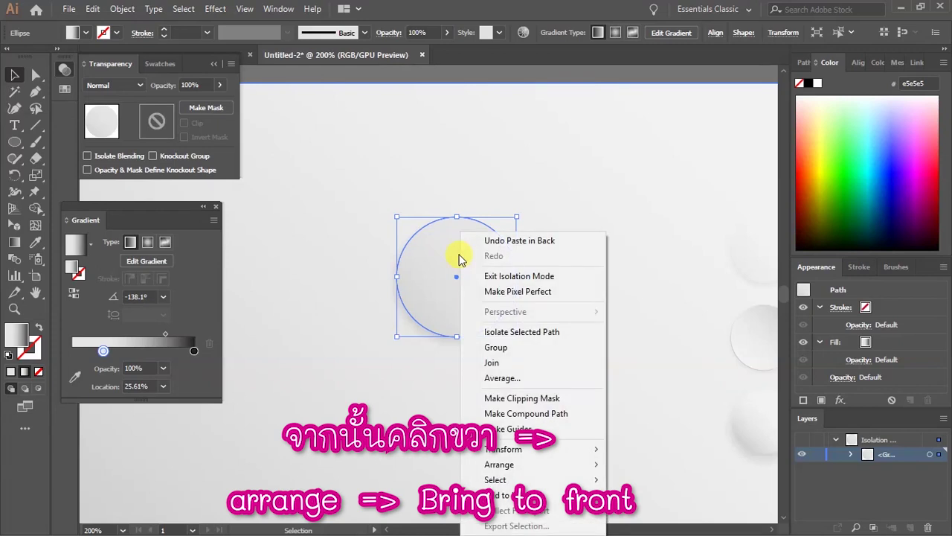
mouse_move(499, 465)
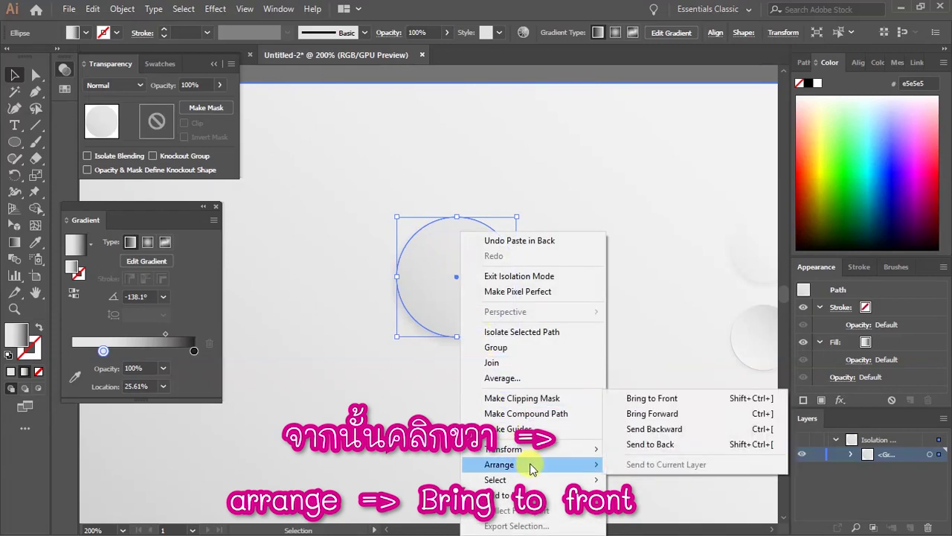
click(675, 401)
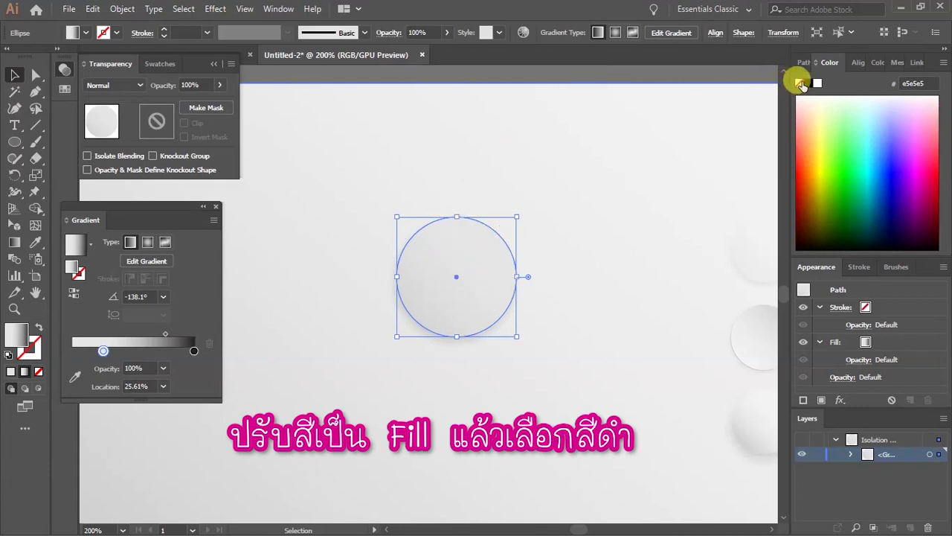
Fill the front circle solid black and isolate it as a single path.
click(10, 364)
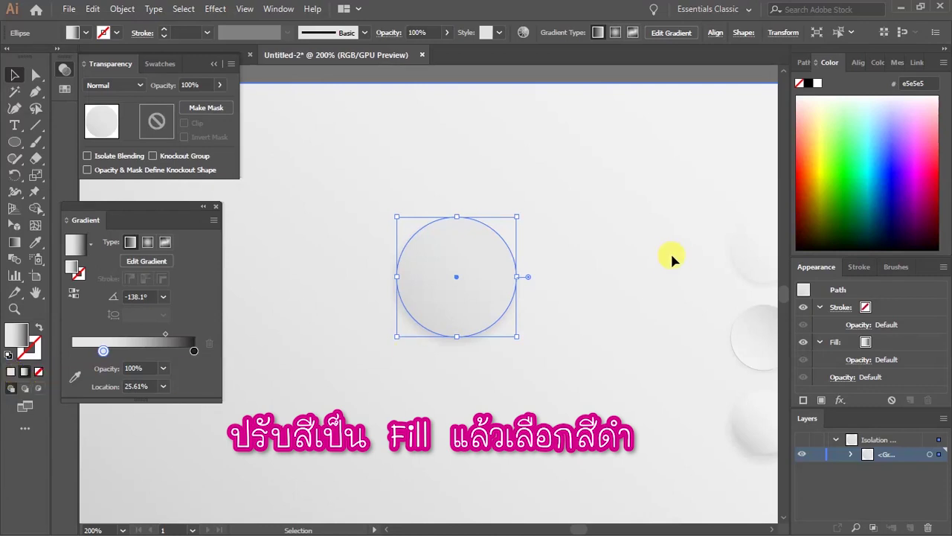
click(10, 375)
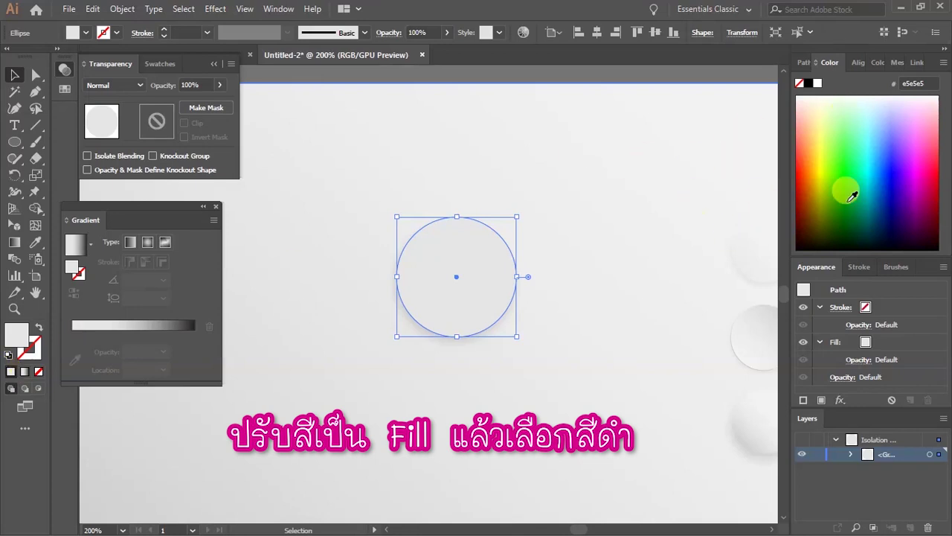
click(808, 83)
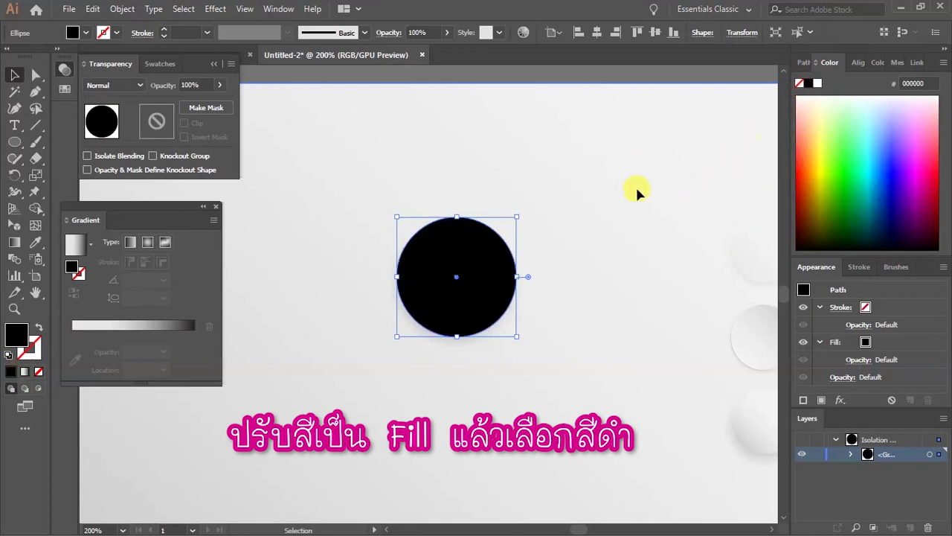
right_click(469, 250)
click(521, 332)
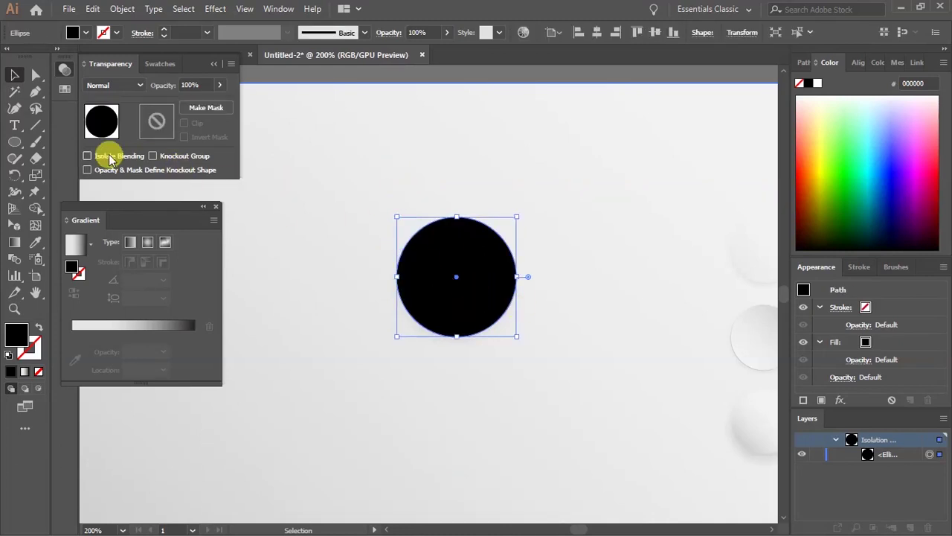
click(275, 174)
click(35, 91)
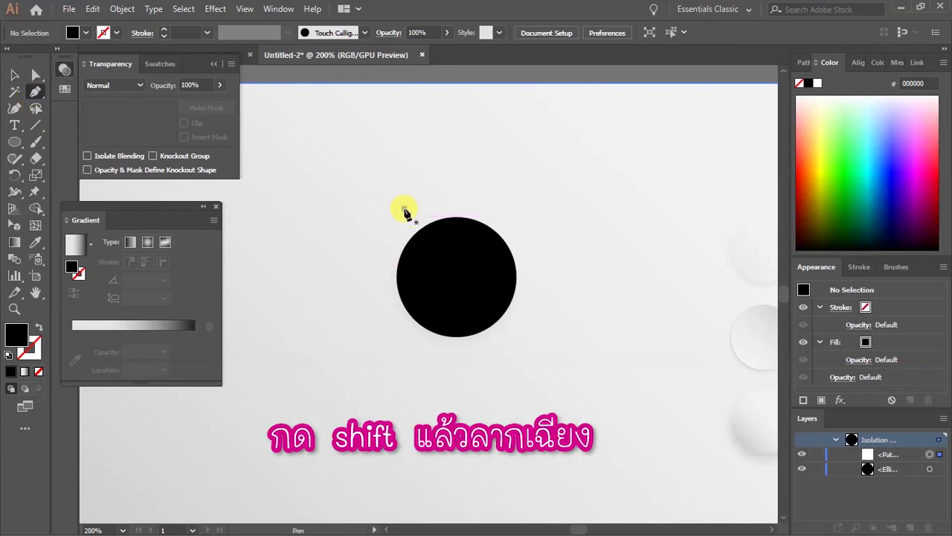
Draw a 45° diagonal line across the black circle with a white stroke.
click(404, 210)
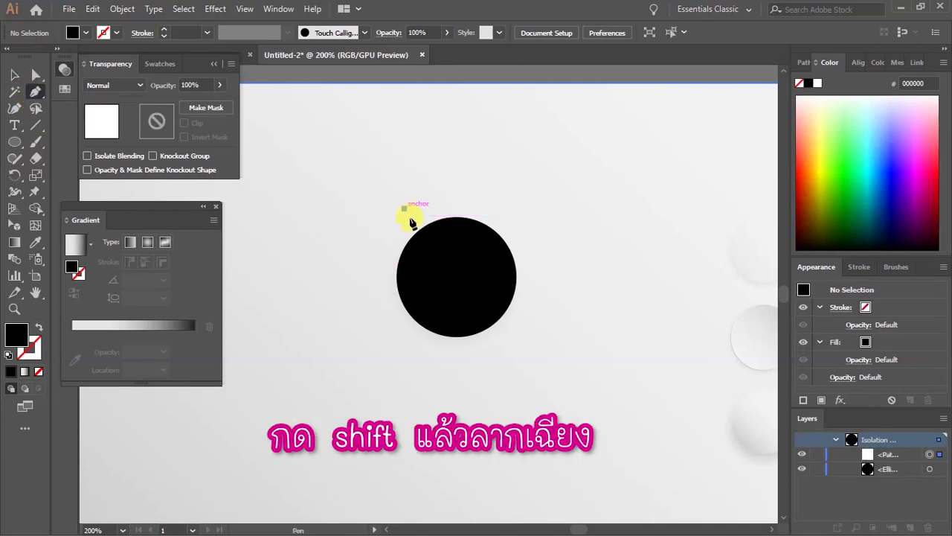
shift+click(531, 348)
drag(521, 331, 514, 339)
click(610, 278)
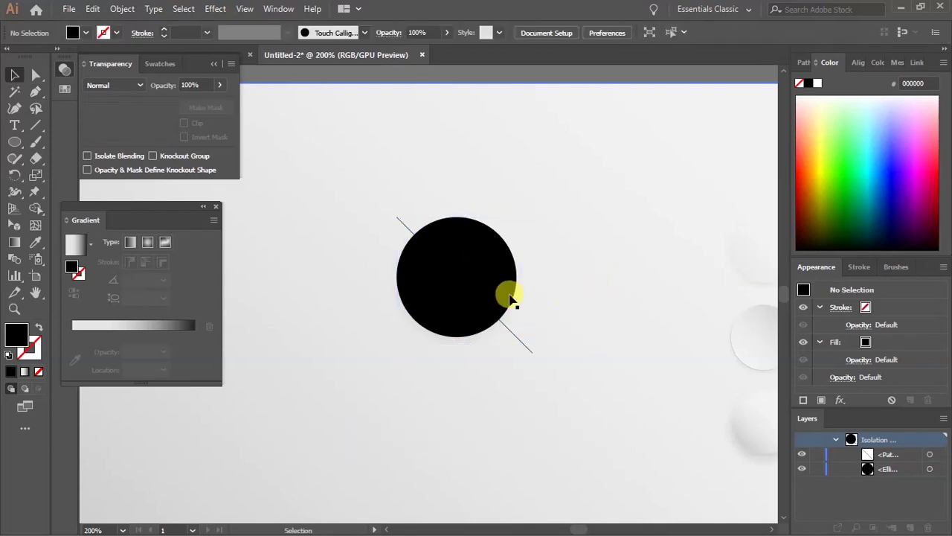
click(506, 325)
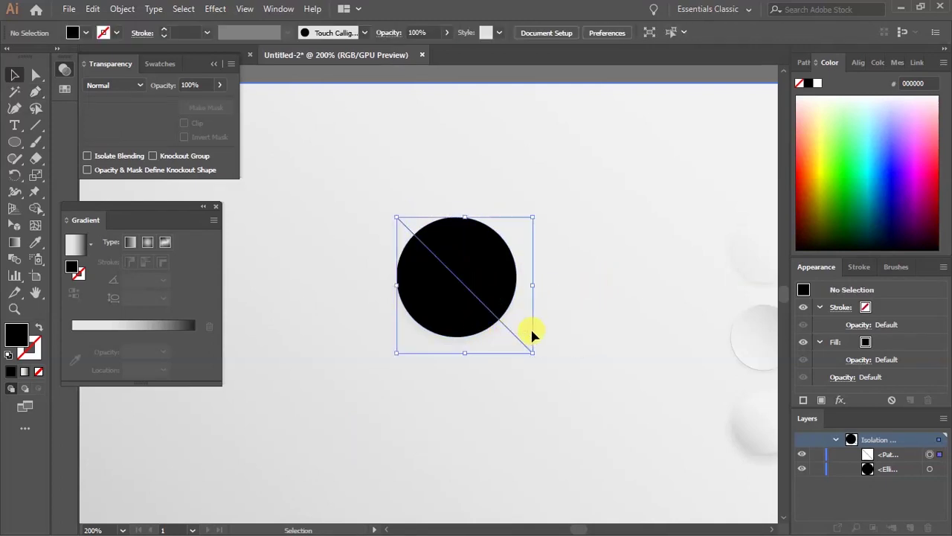
click(36, 330)
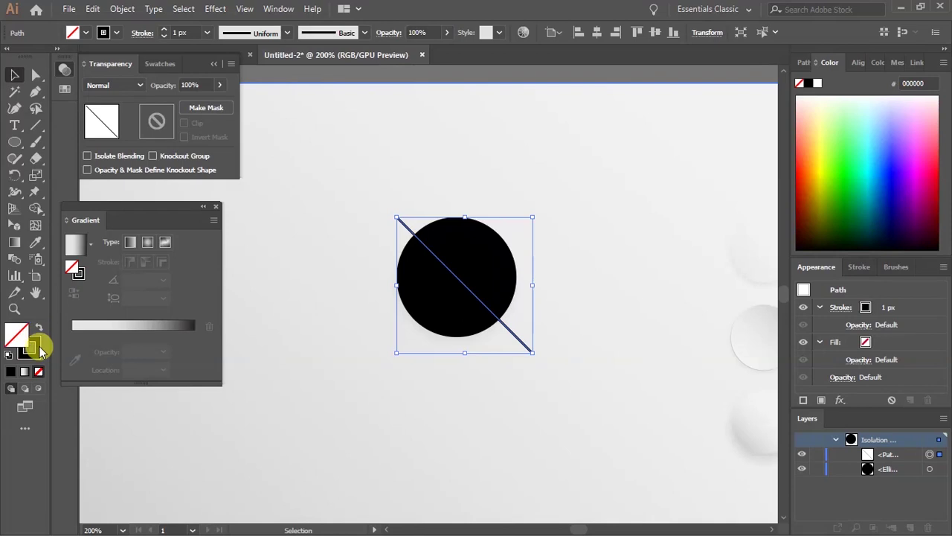
click(818, 82)
click(625, 199)
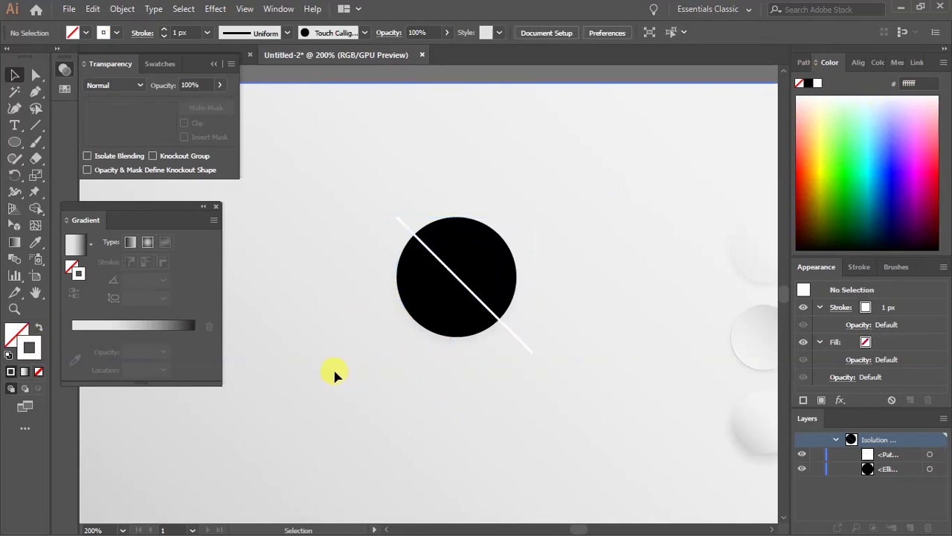
Select the circle and line together and bring up the Pathfinder operations.
key(ctrl+a)
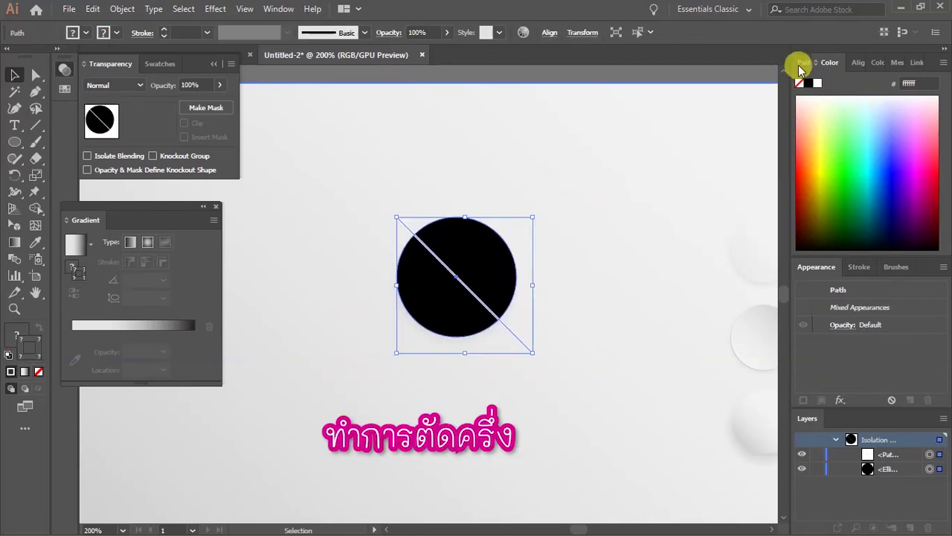
drag(399, 351, 557, 166)
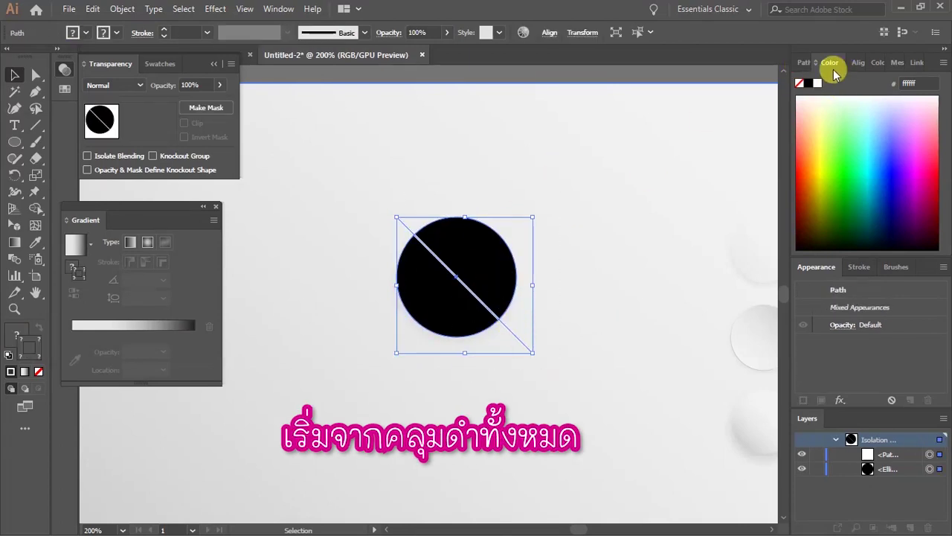
click(802, 64)
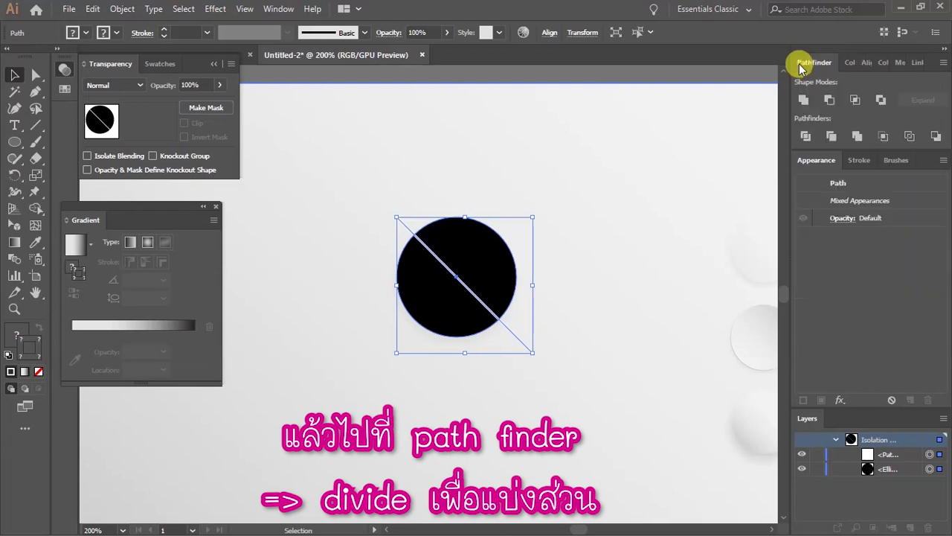
Divide the black circle along the diagonal and delete its upper half.
click(804, 138)
click(519, 289)
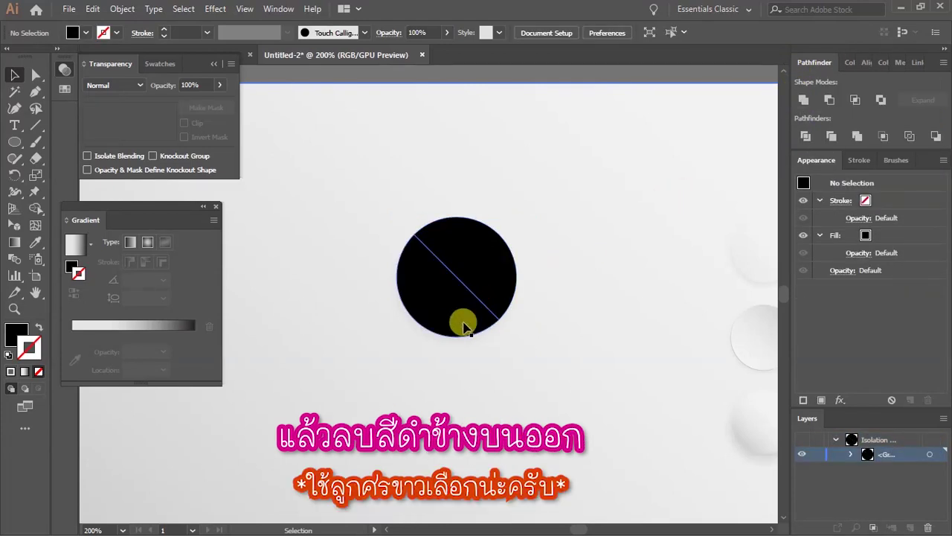
key(a)
click(485, 294)
key(Delete)
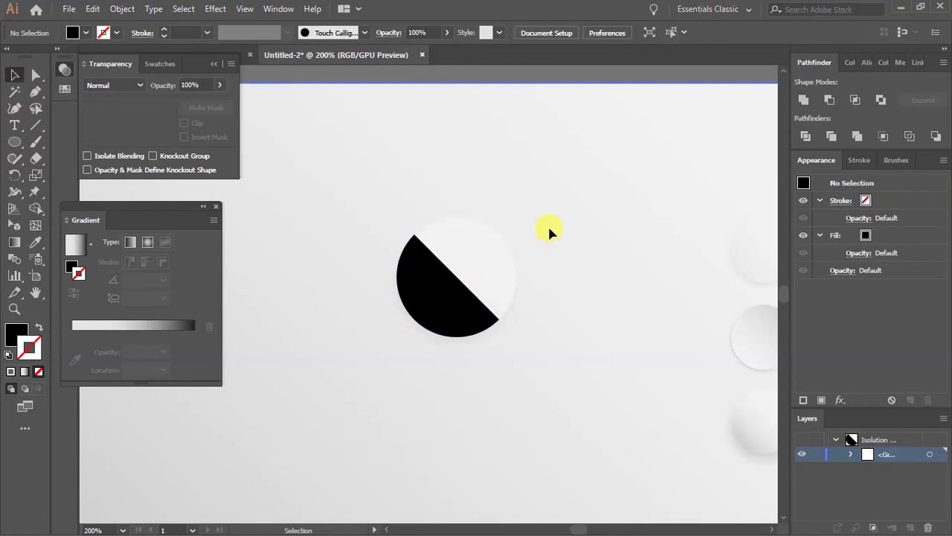
Exit isolation mode and fade the remaining black half-disc to 8% opacity.
right_click(529, 145)
click(574, 190)
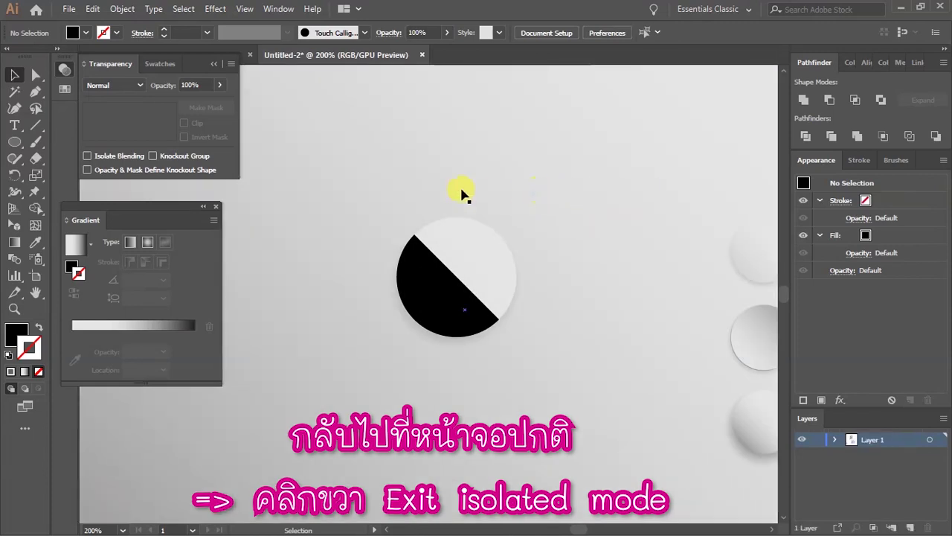
scroll(461, 192, down, 1)
scroll(465, 268, up, 2)
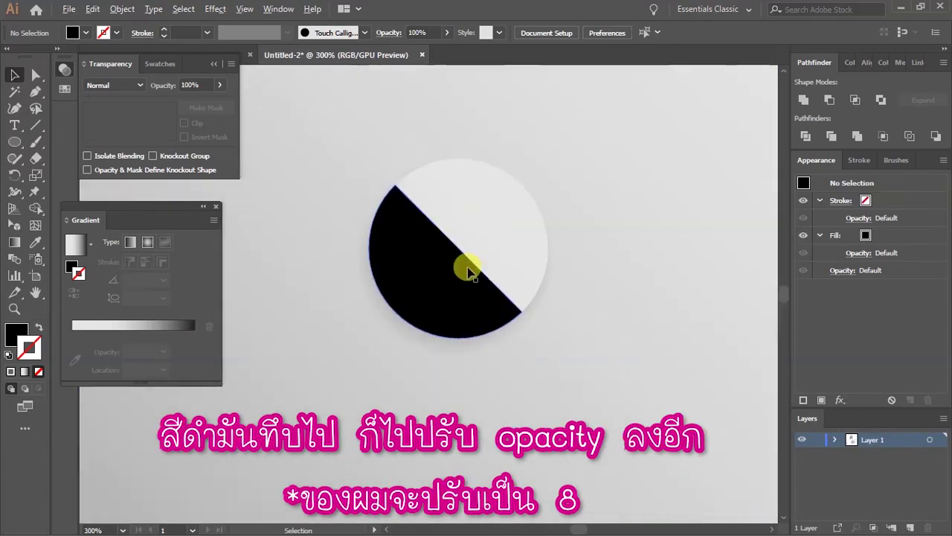
key(a)
click(438, 286)
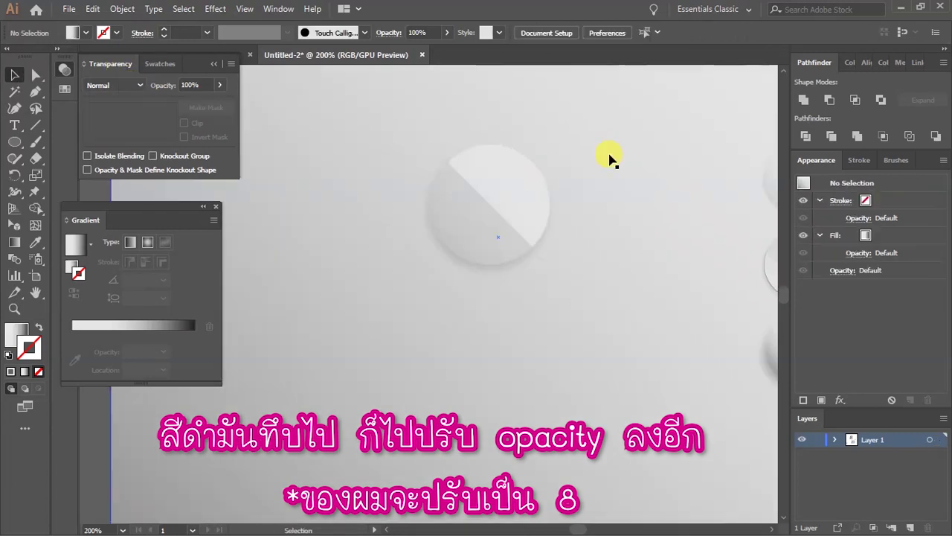
key(a)
click(469, 241)
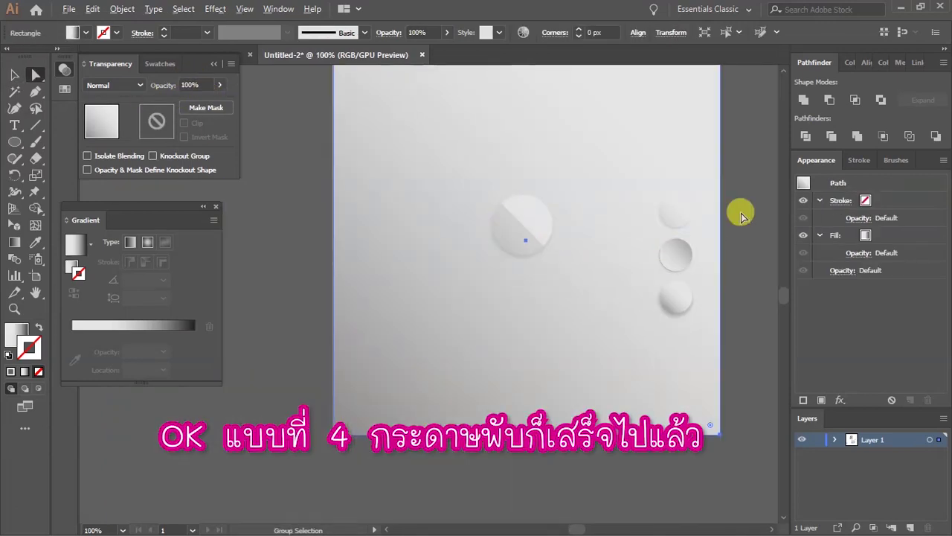
Move the Fold circle group beneath the other three circles, then deselect it.
scroll(605, 238, up, 1)
key(v)
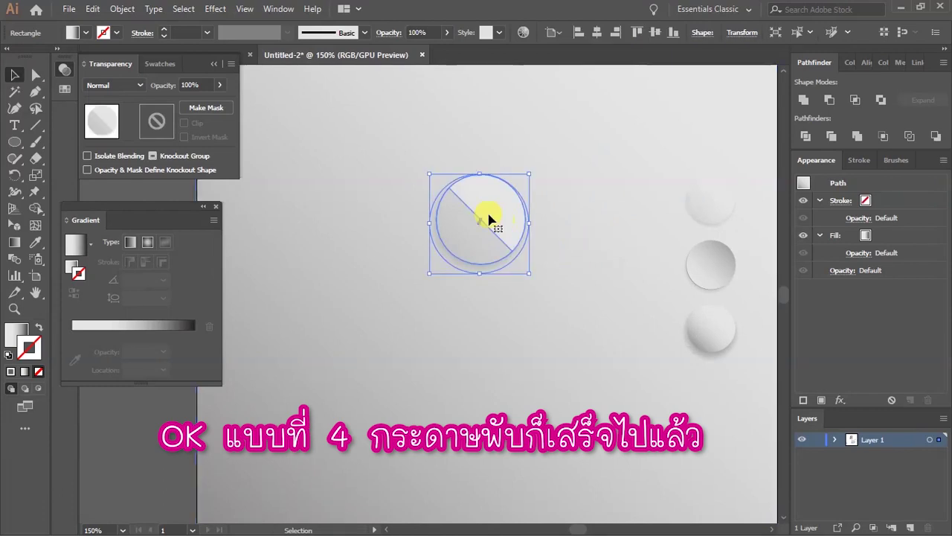
click(488, 217)
scroll(483, 217, down, 2)
drag(483, 217, 584, 296)
scroll(585, 296, up, 2)
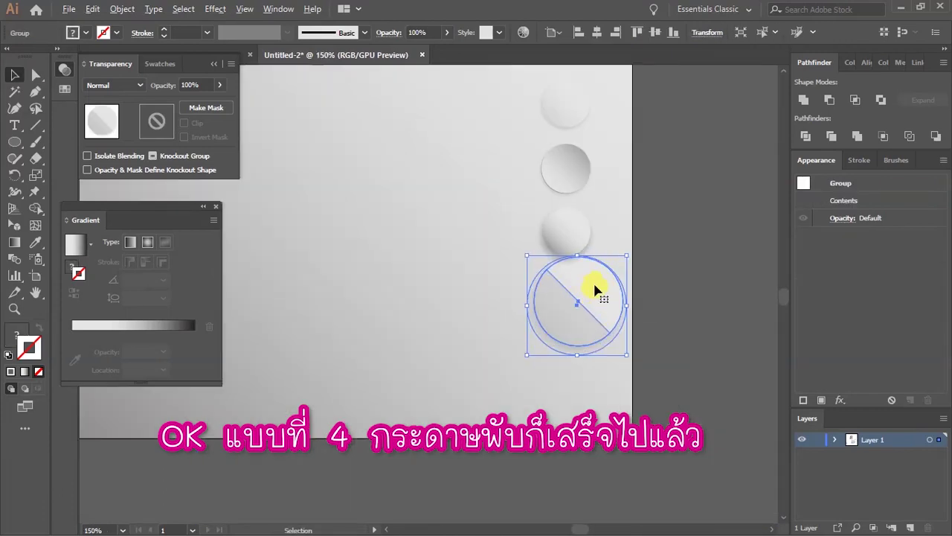
scroll(617, 250, down, 1)
scroll(605, 272, down, 1)
shift+click(619, 313)
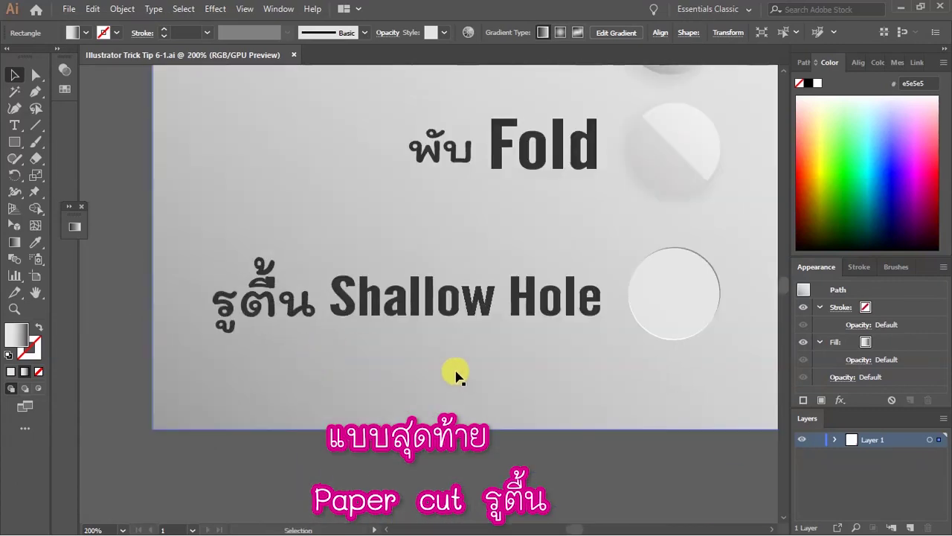
Pan over the Fold and Shallow Hole samples, zoom out, and return to the sun artboard.
drag(447, 368, 376, 389)
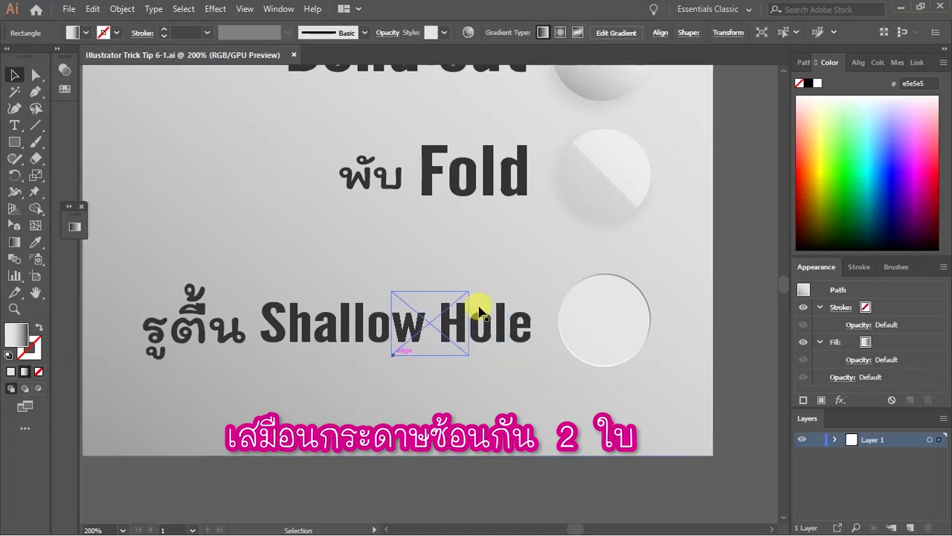
key(ctrl+minus)
key(ctrl+minus)
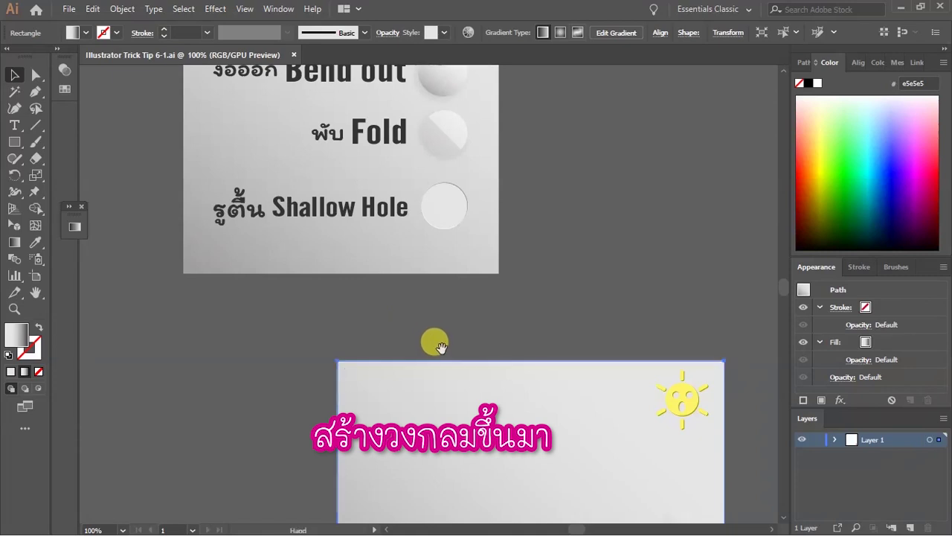
scroll(432, 330, down, 5)
drag(532, 390, 478, 334)
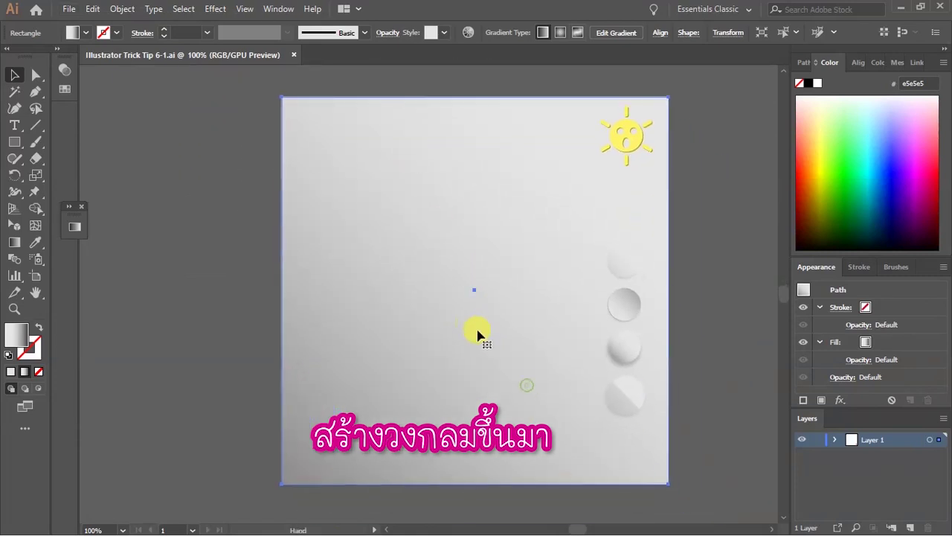
scroll(466, 316, up, 1)
scroll(466, 316, down, 1)
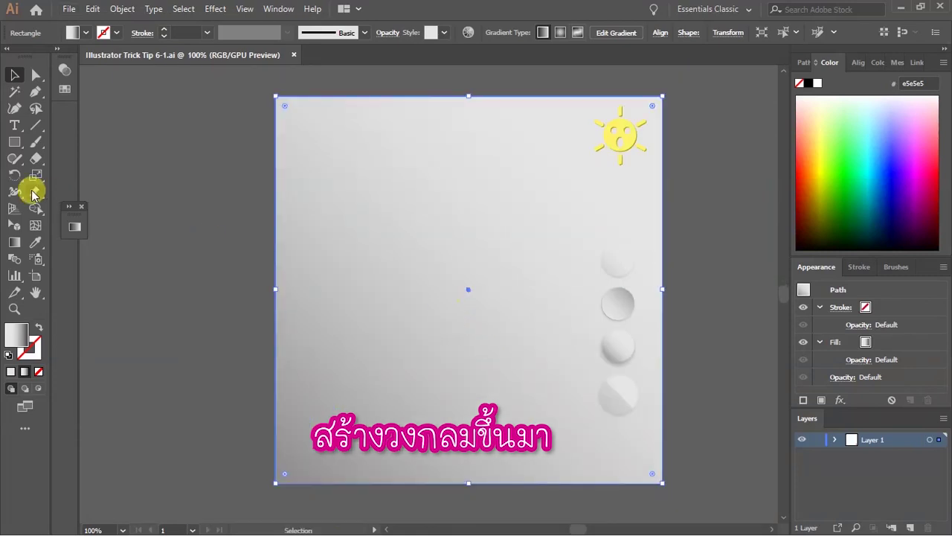
Draw a circle about 94.56 px across with its gradient aimed from top-right to bottom-left.
click(139, 166)
drag(14, 142, 43, 173)
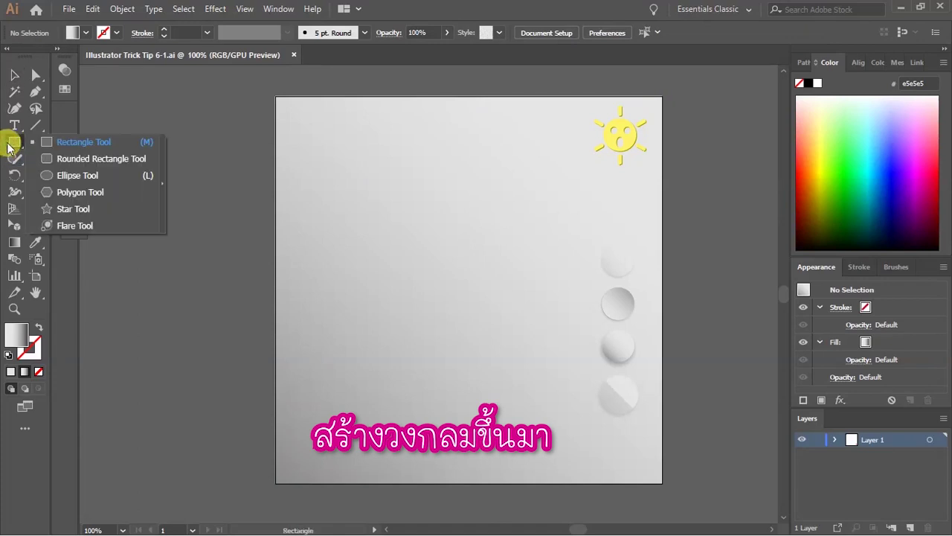
drag(411, 243, 457, 287)
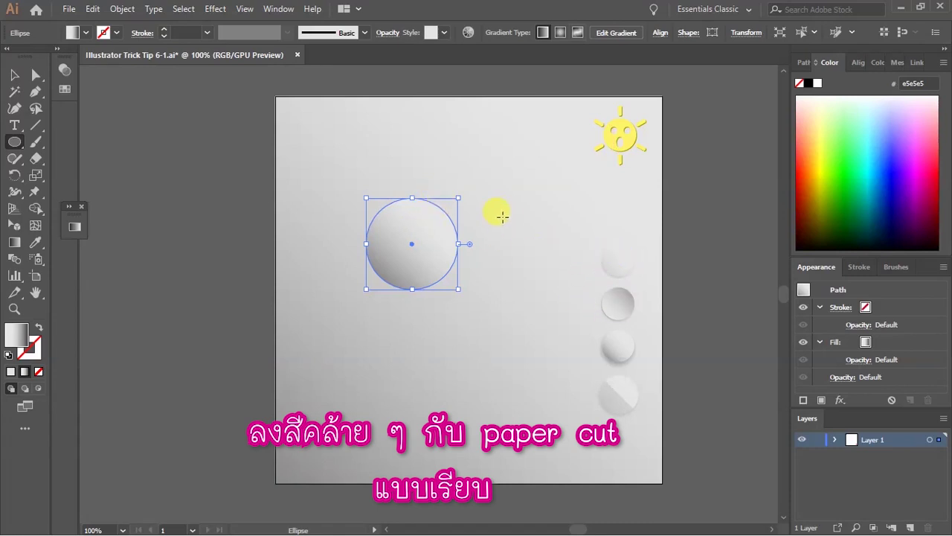
key(g)
drag(539, 121, 250, 393)
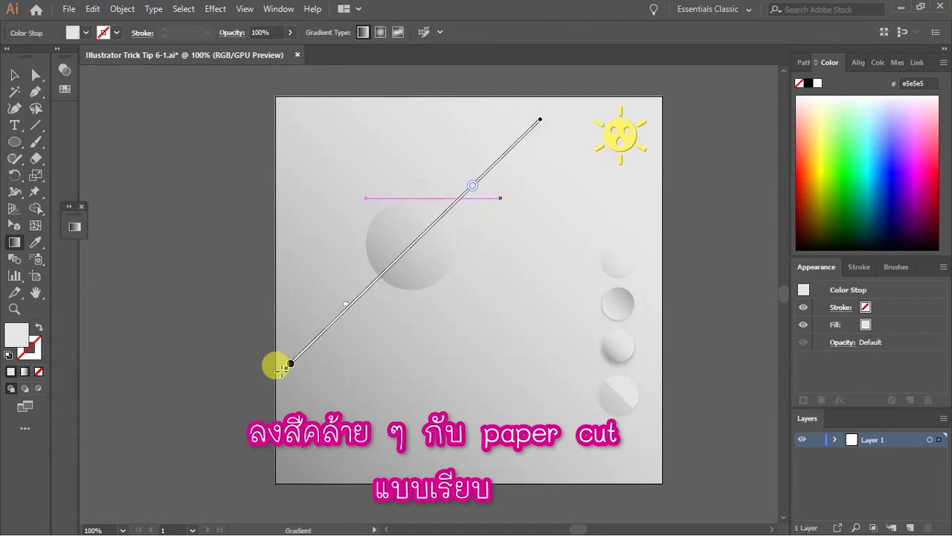
key(v)
click(245, 280)
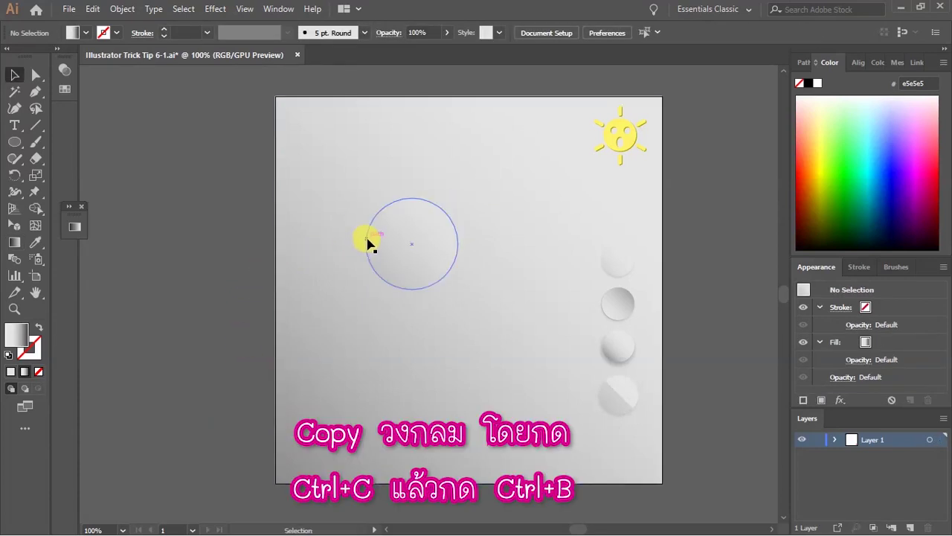
Paste a copy of the new circle behind it and nudge it up two steps.
alt+scroll(410, 221, up, 1)
click(417, 236)
key(ctrl+c)
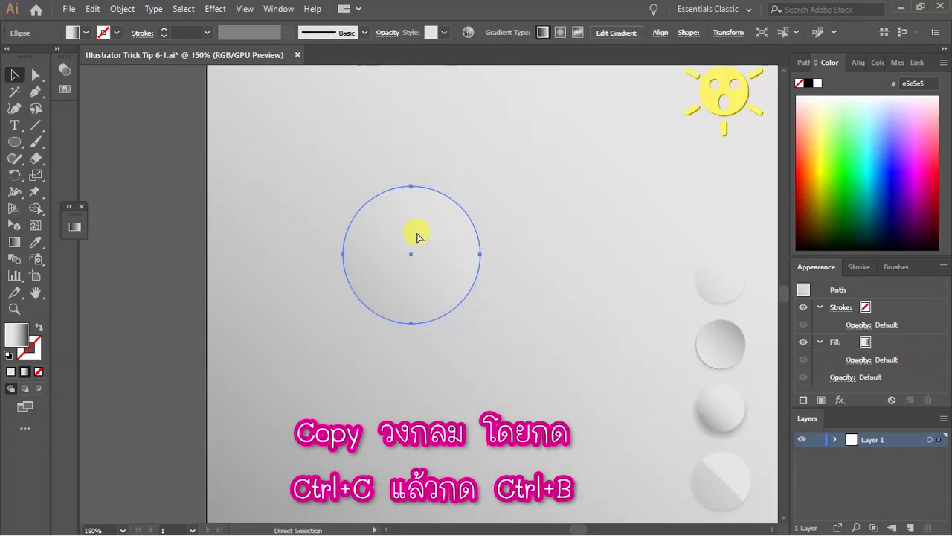
key(ctrl+b)
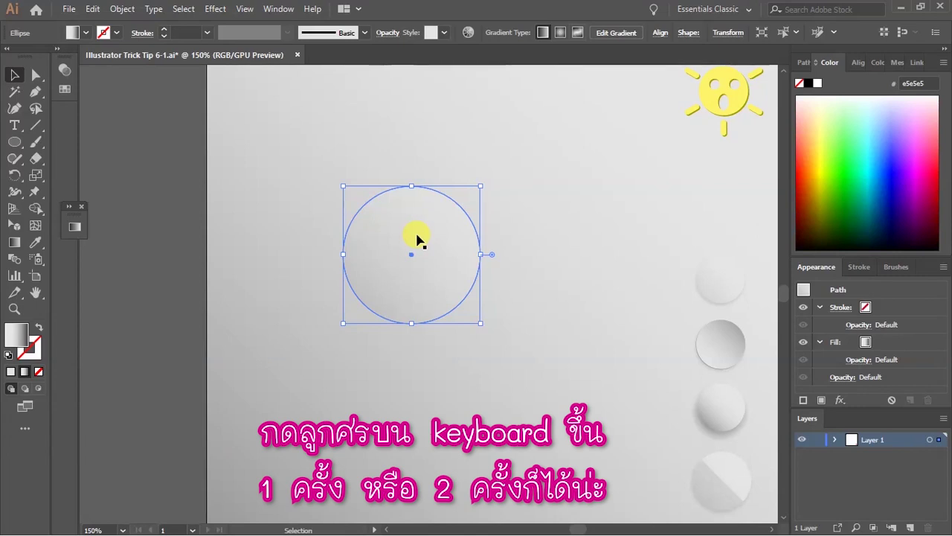
key(Up)
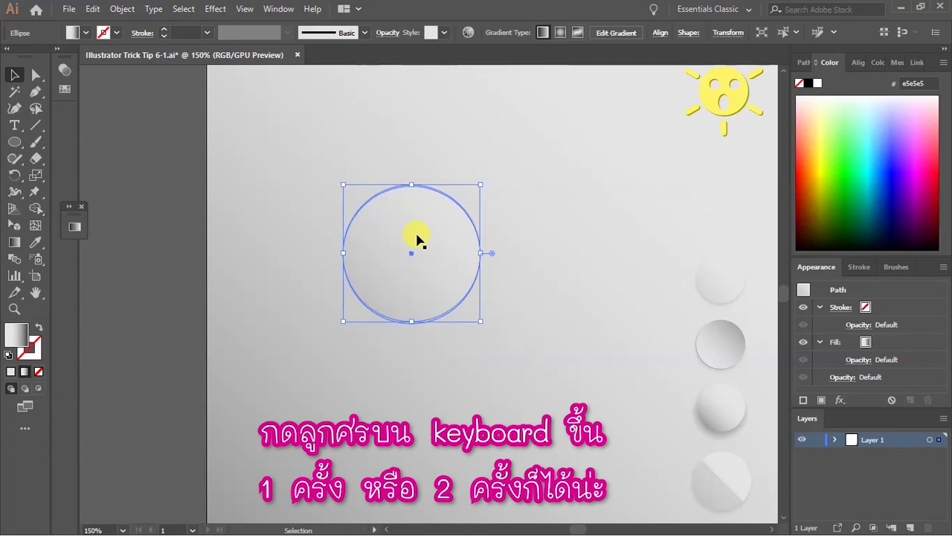
key(Up)
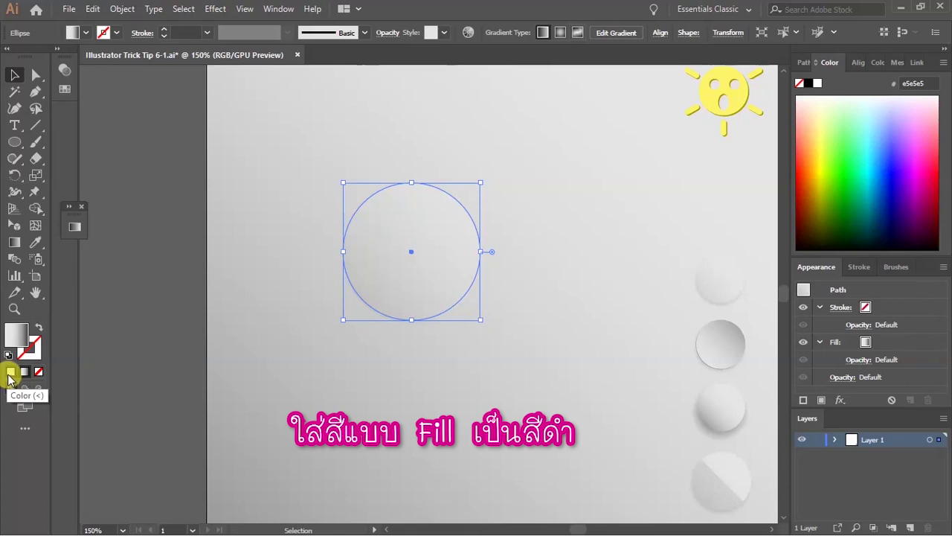
Fill the raised back copy solid black to form a dark crescent above the circle.
click(10, 374)
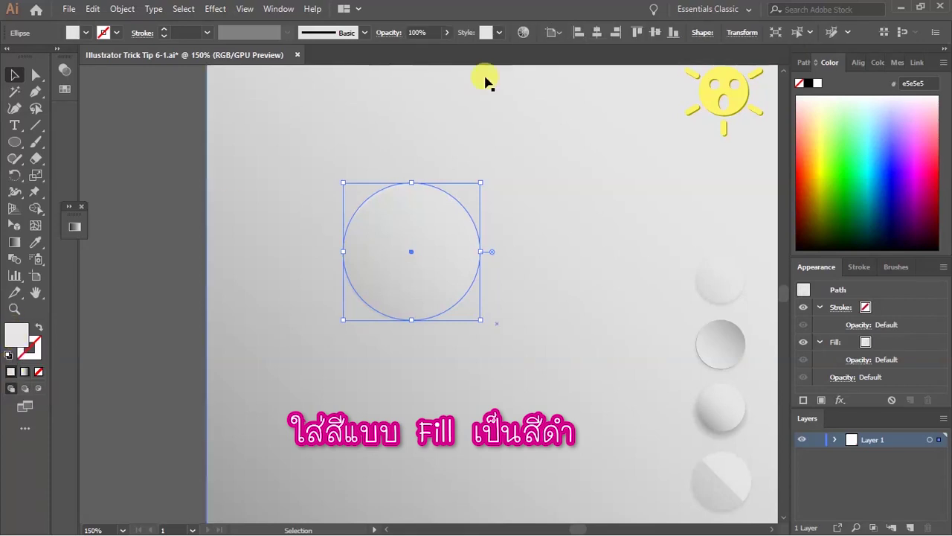
click(808, 82)
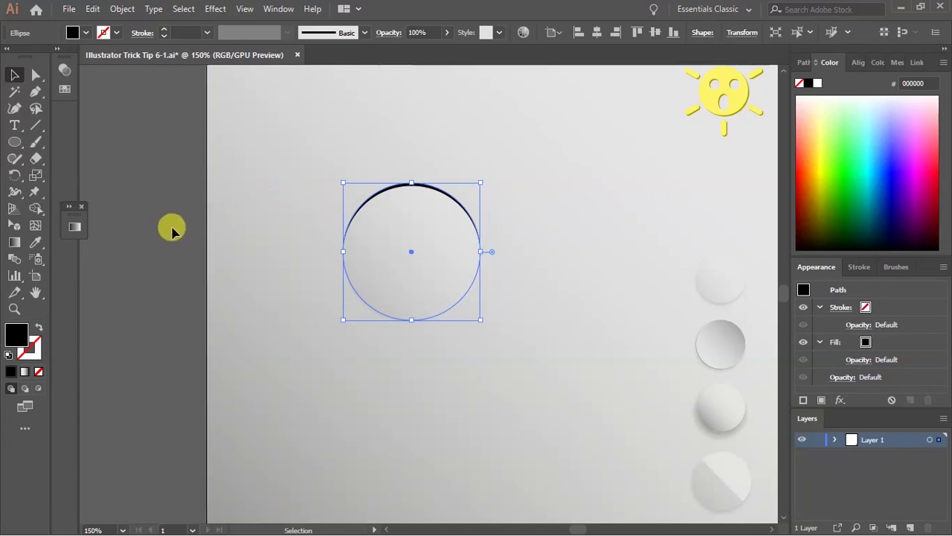
click(170, 233)
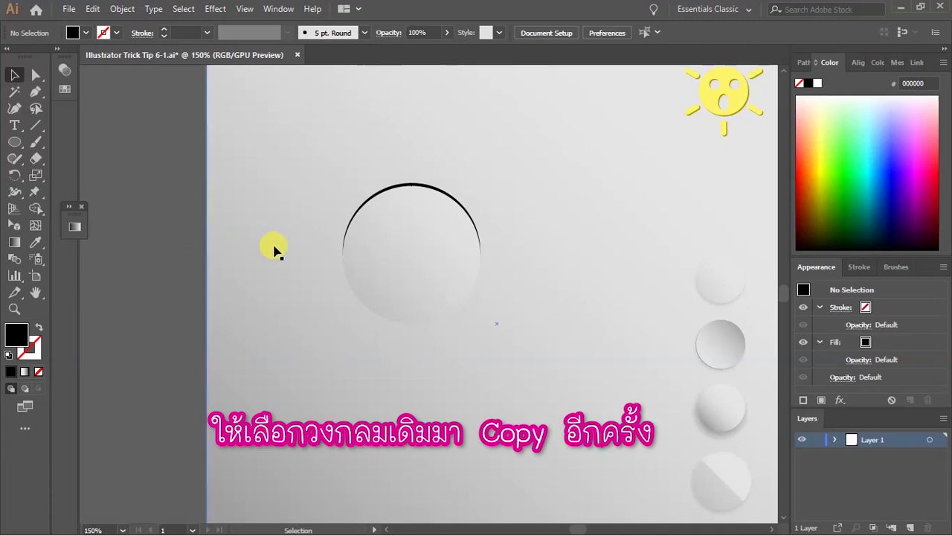
drag(408, 258, 377, 285)
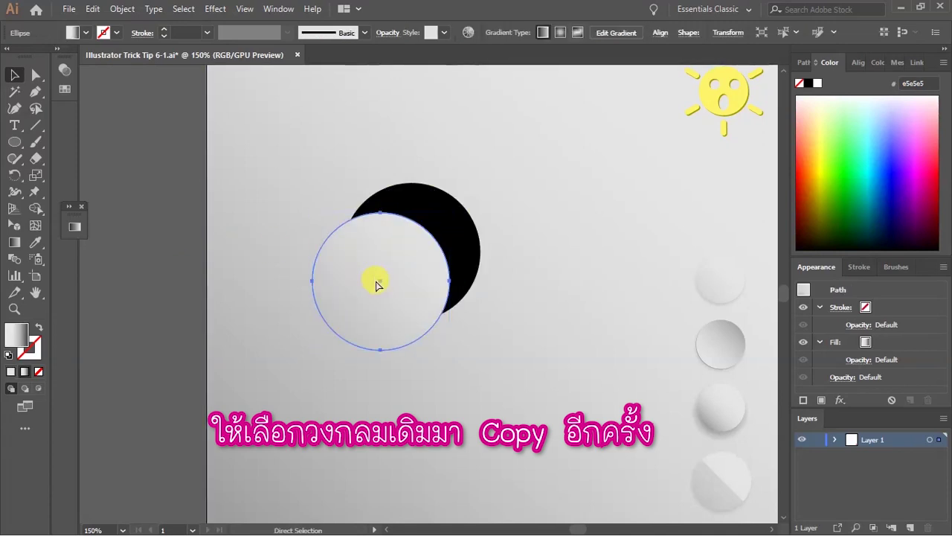
Undo the stray move, then paste another back copy of the circle nudged down two steps.
key(ctrl+z)
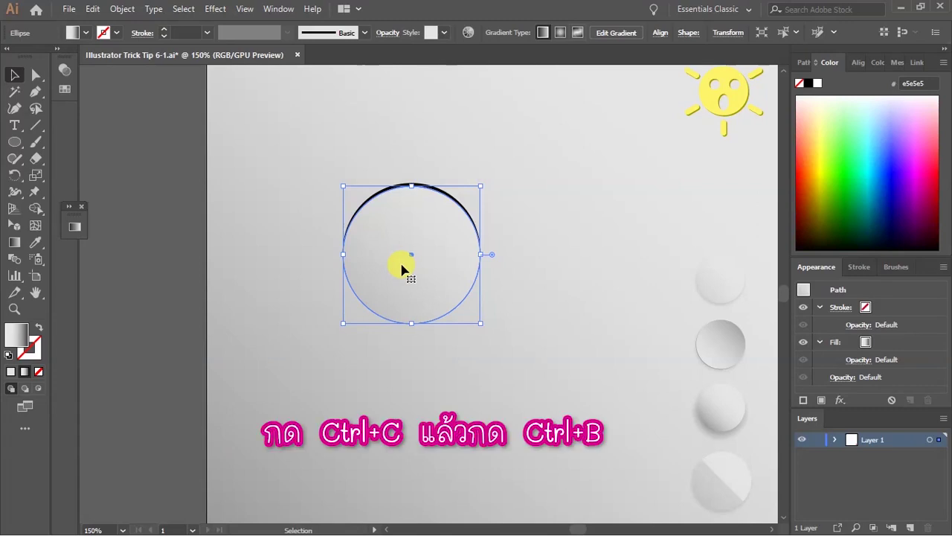
key(ctrl+c)
key(ctrl+b)
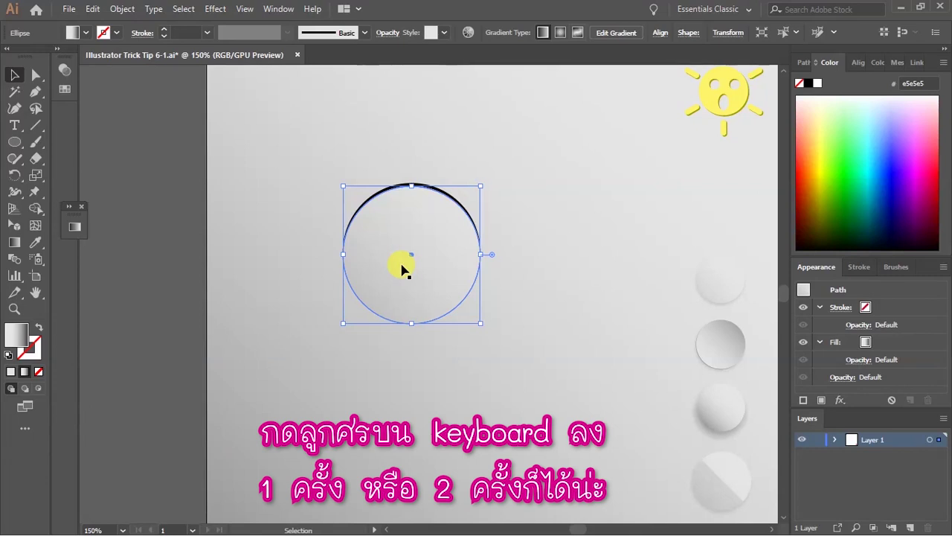
key(Down)
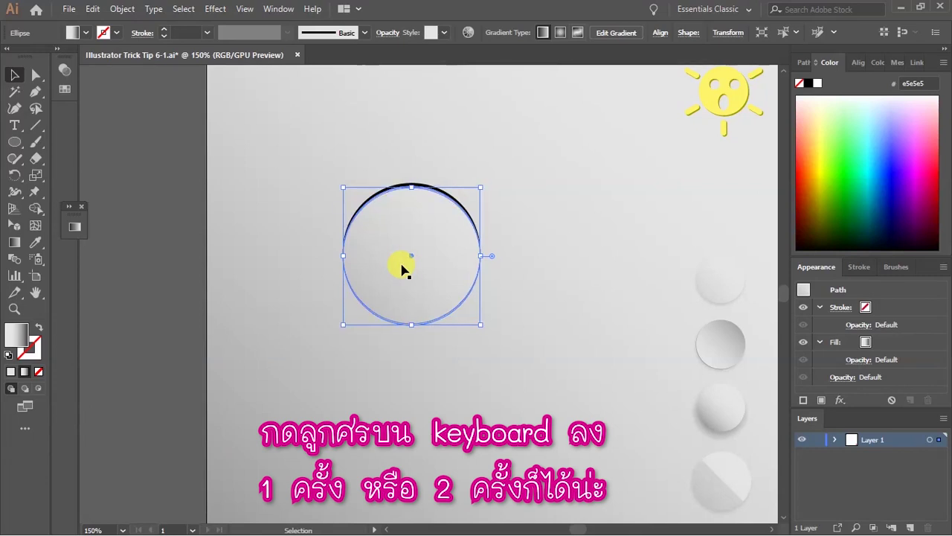
key(Down)
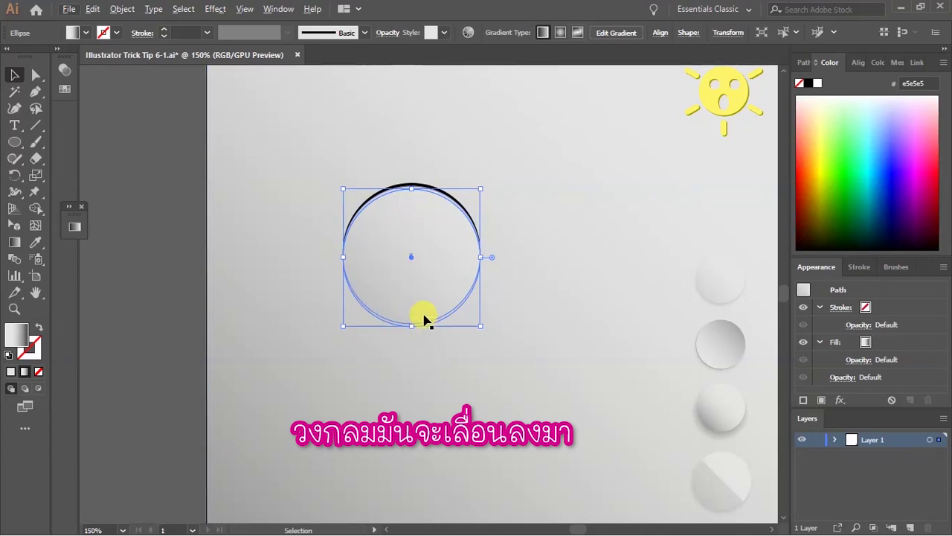
Fill the lower back copy pure white (ffffff) to make a light bottom rim.
click(11, 373)
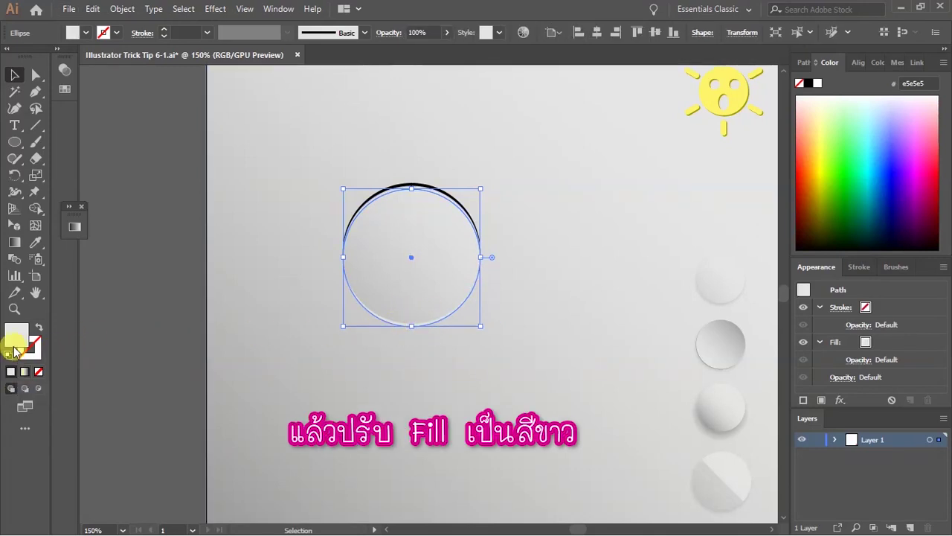
double_click(15, 334)
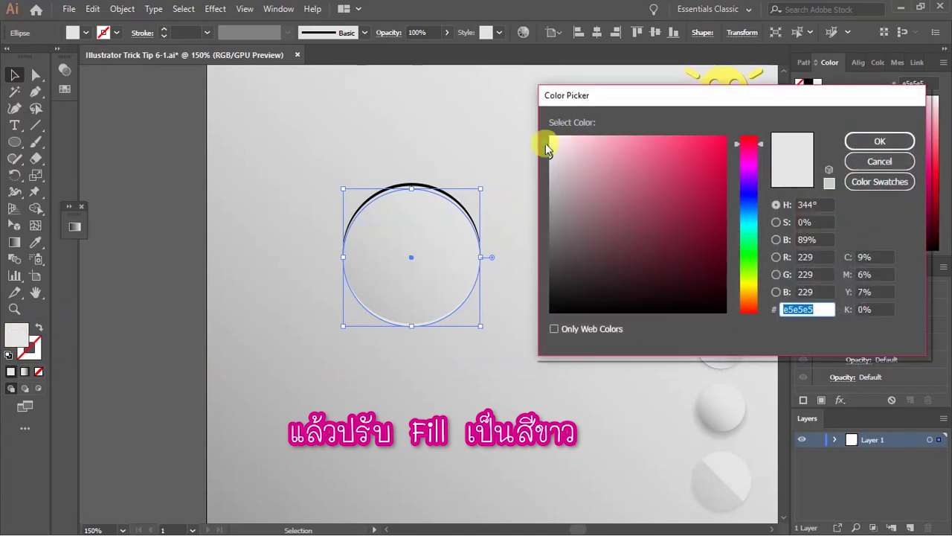
click(551, 137)
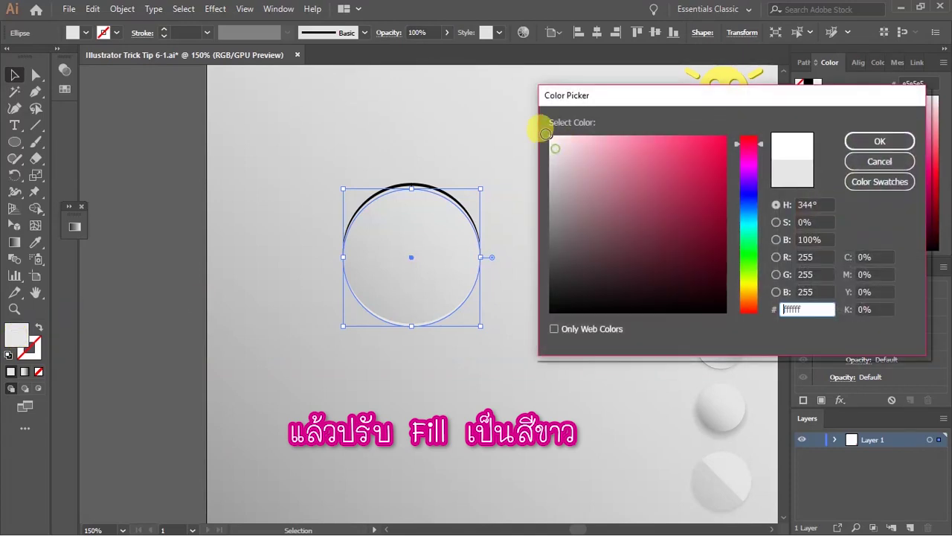
click(878, 141)
click(316, 260)
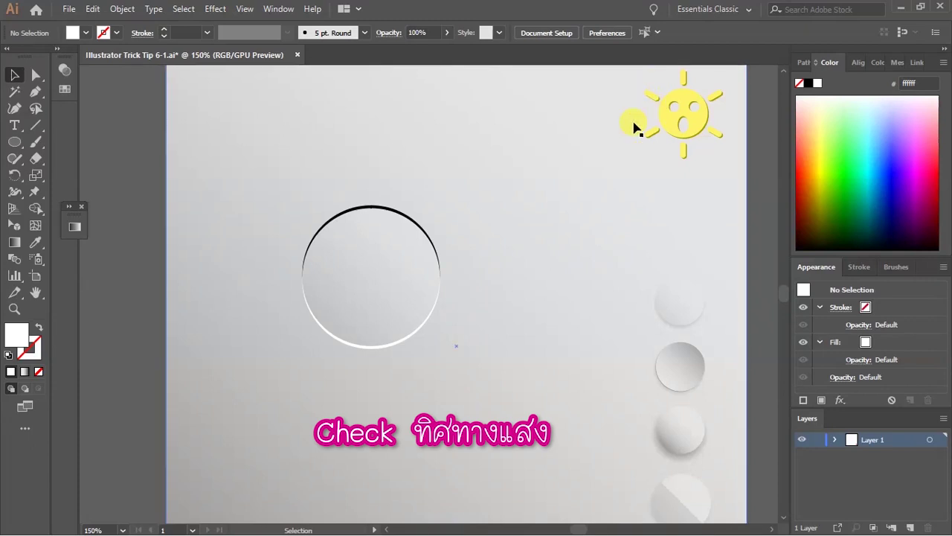
Nudge the black circle behind the hole one step to the right.
scroll(633, 127, up, 1)
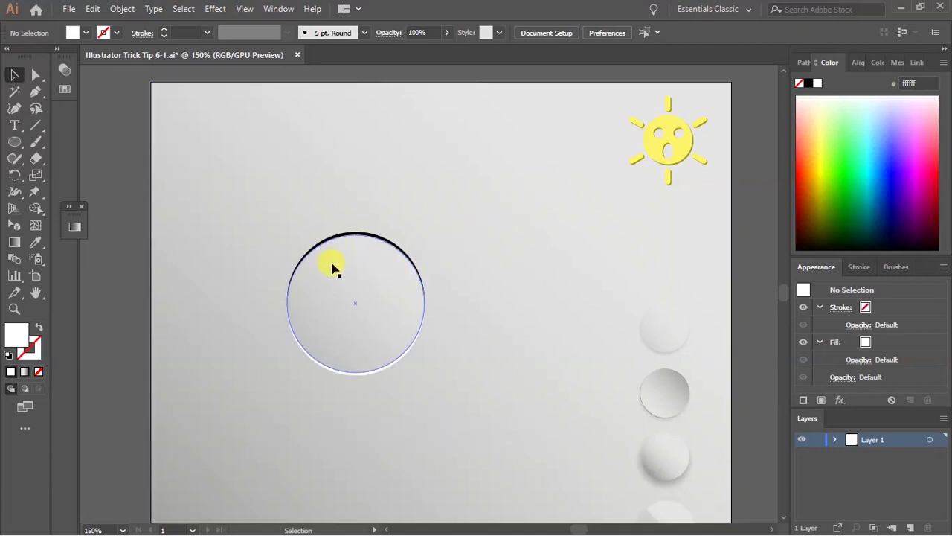
scroll(329, 260, up, 2)
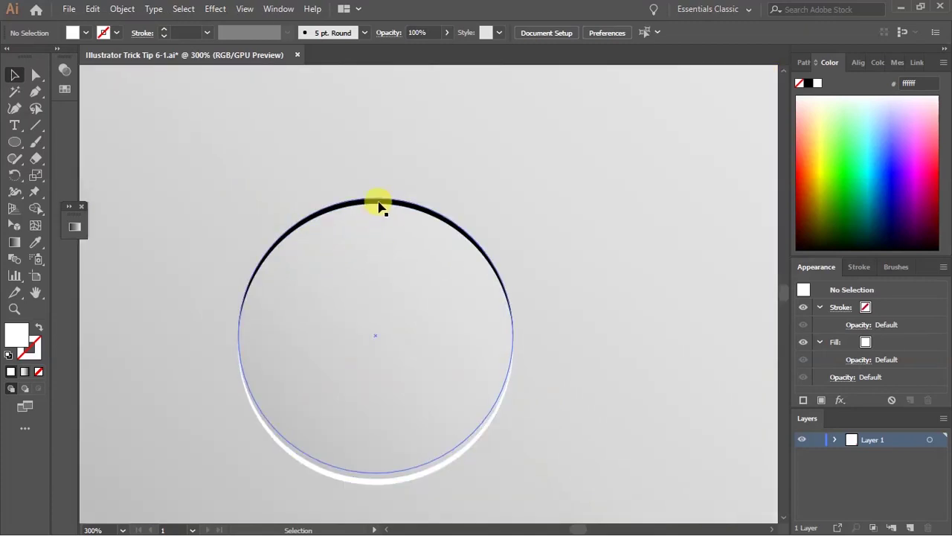
scroll(375, 217, up, 2)
key(a)
click(377, 213)
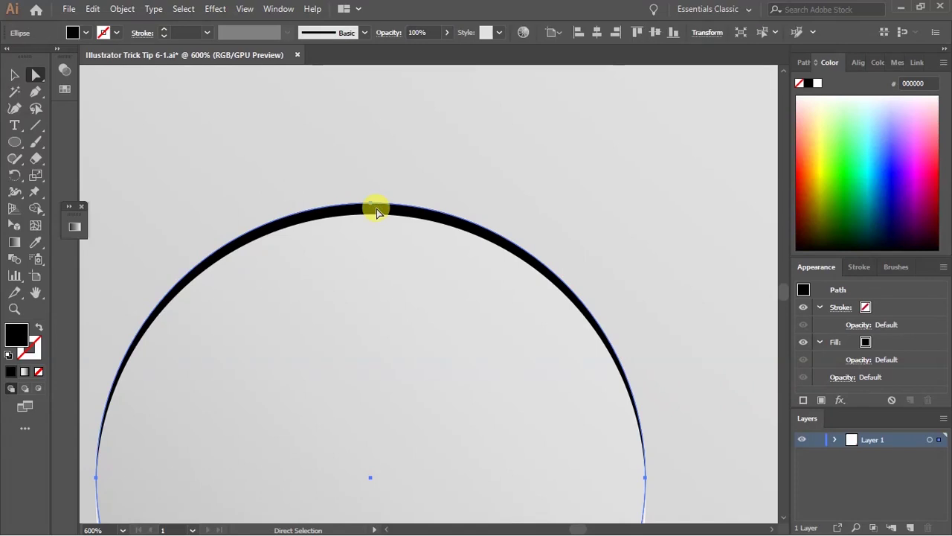
key(Right)
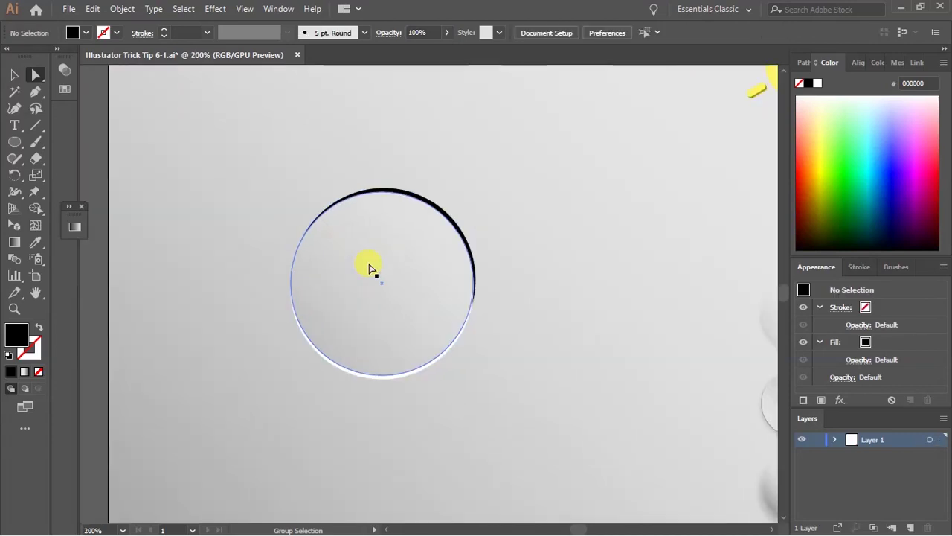
Check the white highlight circle, then zoom out to view the whole artboard.
scroll(370, 365, up, 2)
scroll(361, 374, up, 1)
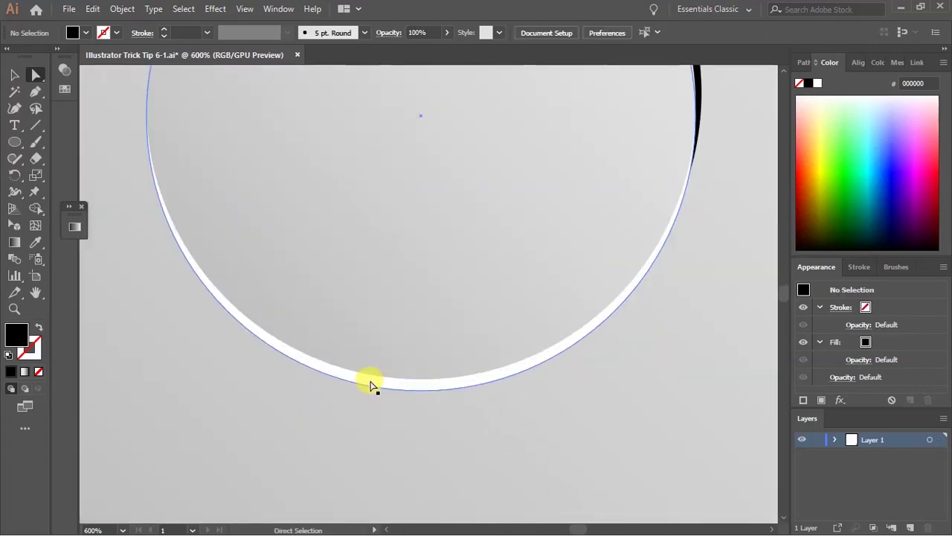
click(372, 383)
scroll(372, 384, down, 1)
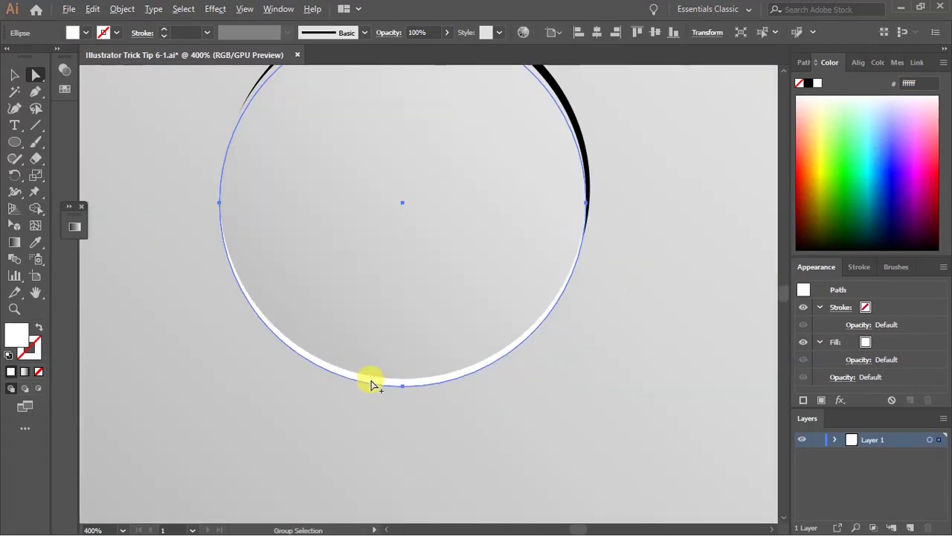
scroll(383, 350, down, 1)
drag(408, 287, 420, 324)
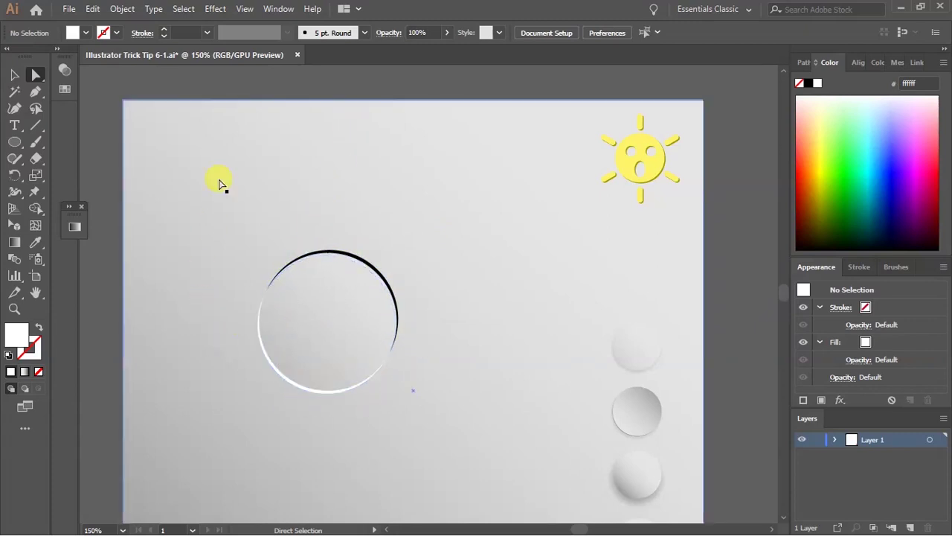
key(ctrl+minus)
key(v)
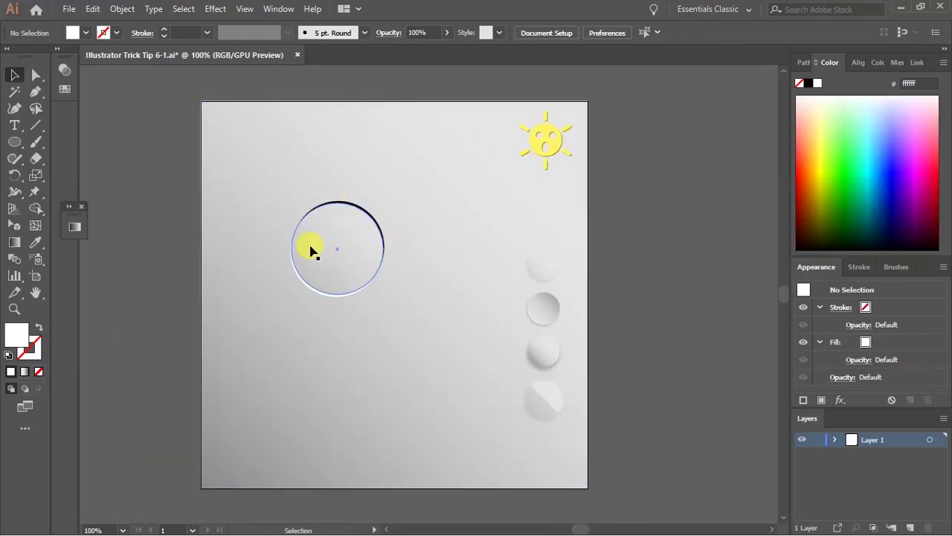
Reselect the black shadow circle inside the hole group.
scroll(328, 186, up, 1)
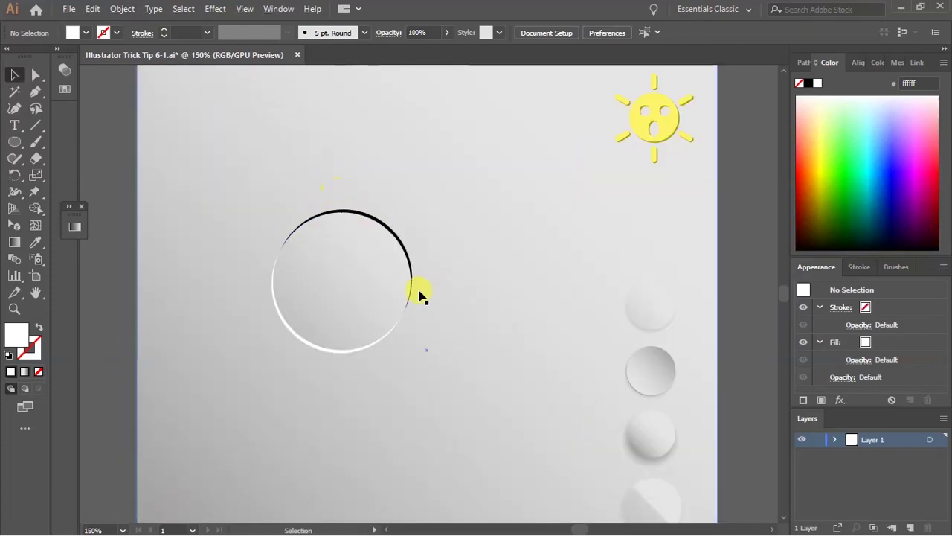
scroll(339, 257, up, 2)
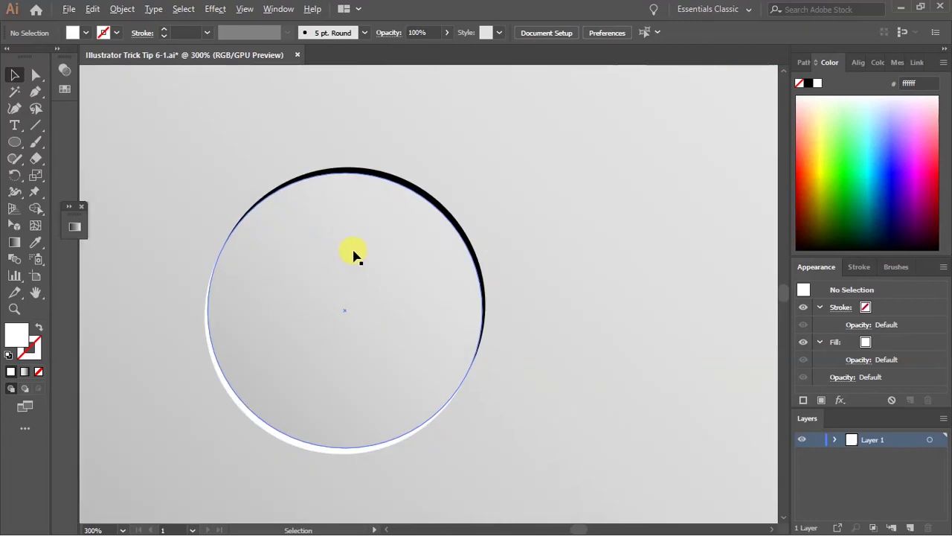
scroll(461, 195, up, 1)
scroll(455, 186, up, 1)
key(a)
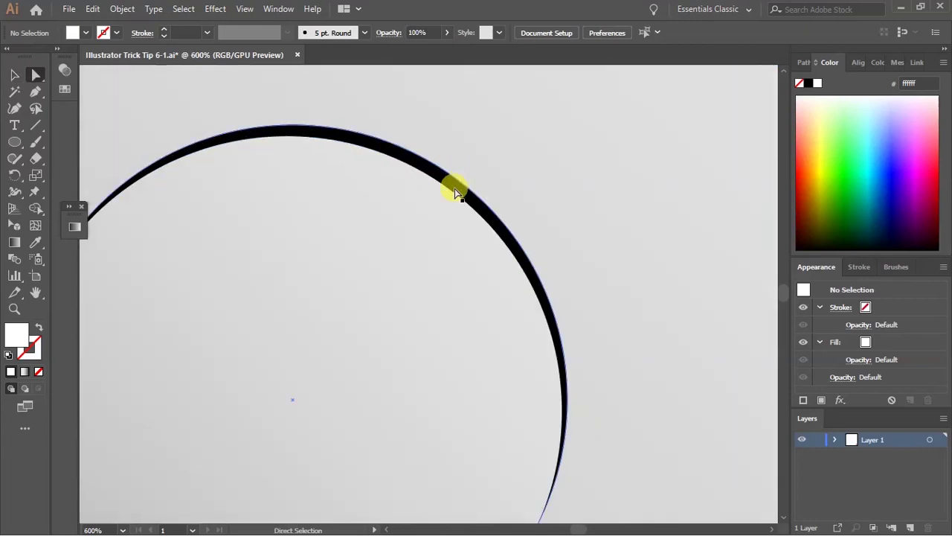
click(456, 192)
scroll(253, 312, down, 2)
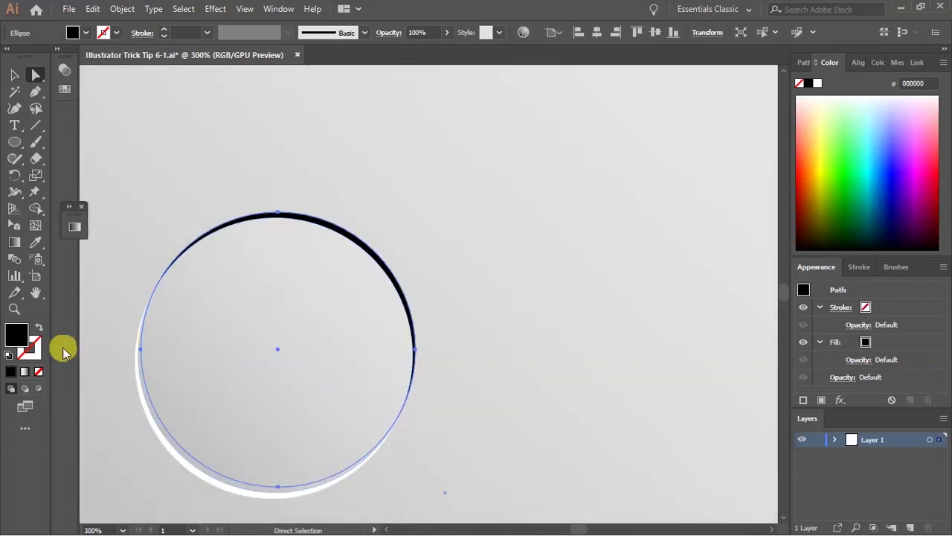
Change the black shadow arc's fill to dark grey (565656).
click(15, 335)
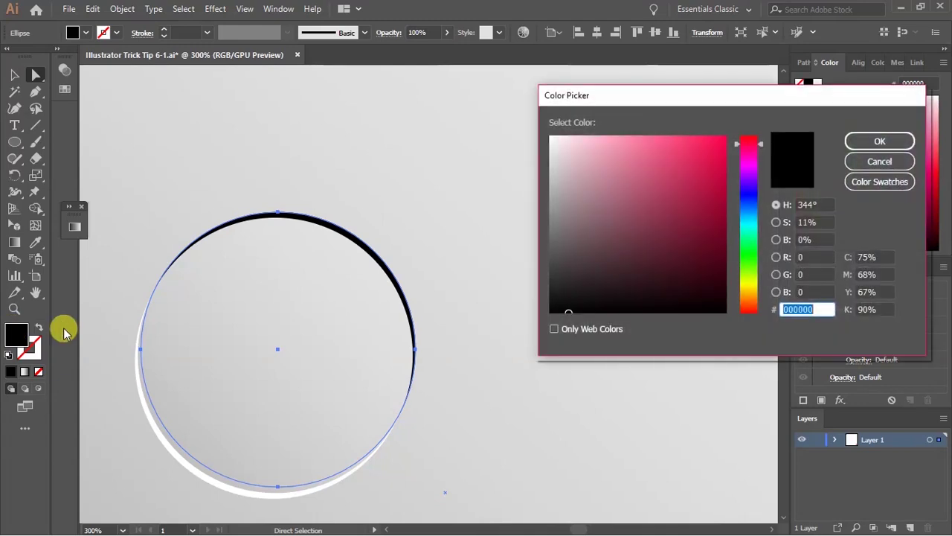
drag(544, 219, 549, 251)
click(880, 141)
scroll(301, 388, up, 2)
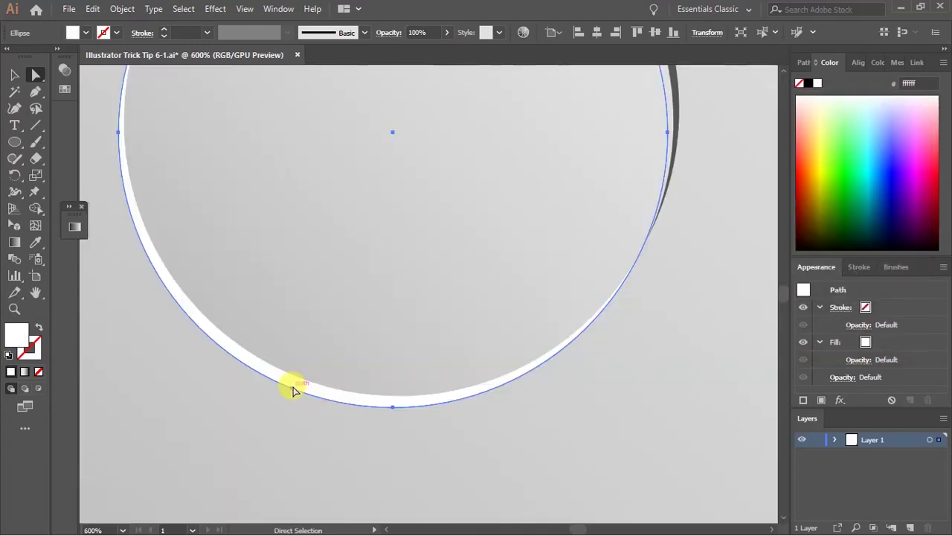
Change the white highlight arc's fill to light grey (e0e0e0) and deselect.
double_click(15, 337)
mouse_move(544, 161)
mouse_down()
mouse_move(544, 151)
mouse_move(550, 156)
mouse_up()
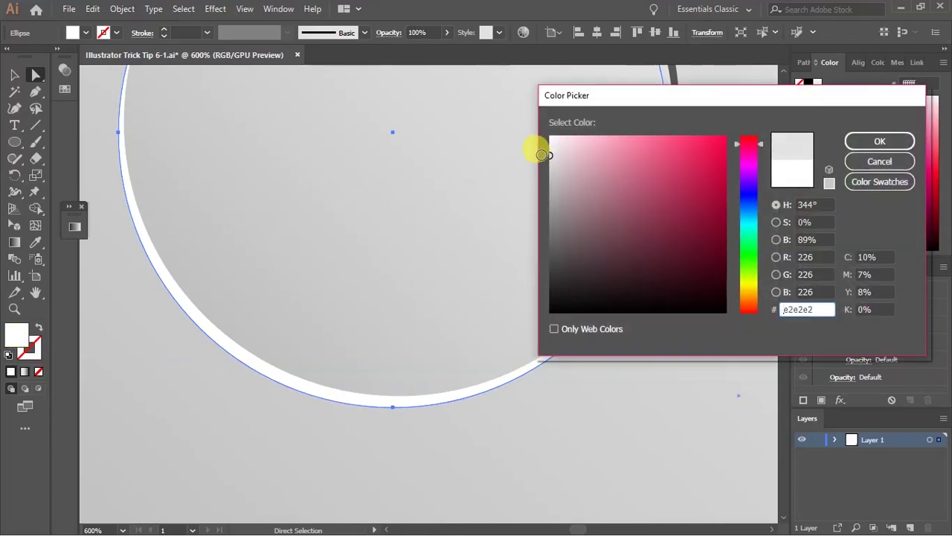
click(878, 142)
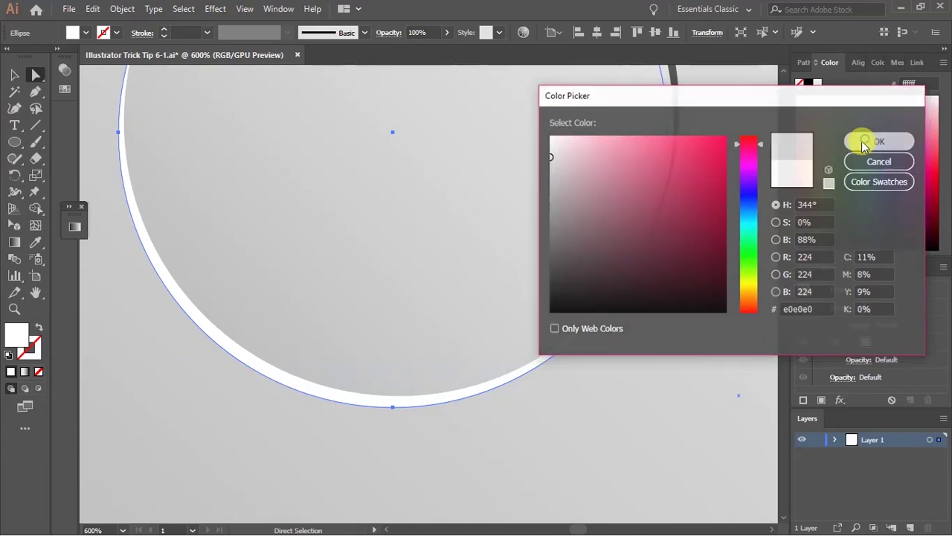
scroll(251, 336, down, 3)
key(v)
scroll(350, 299, down, 2)
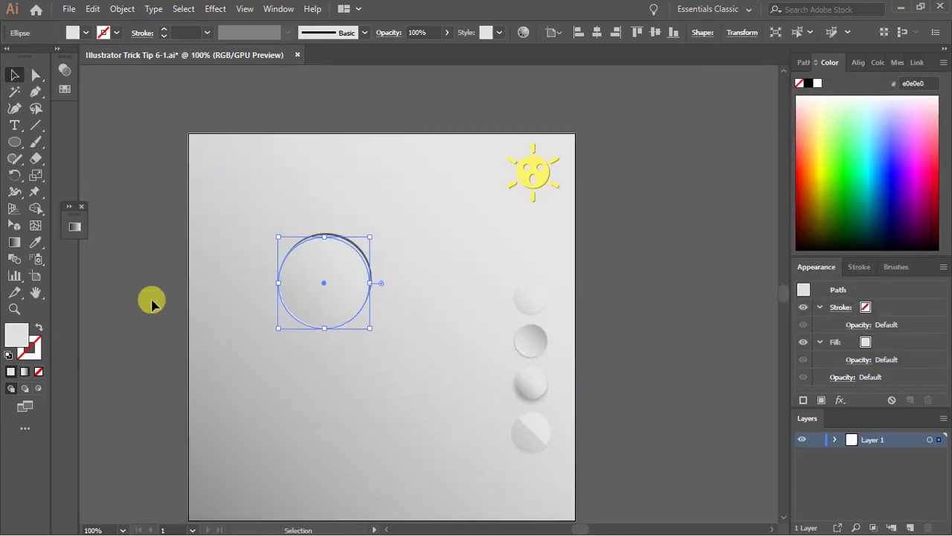
click(151, 298)
scroll(298, 271, up, 3)
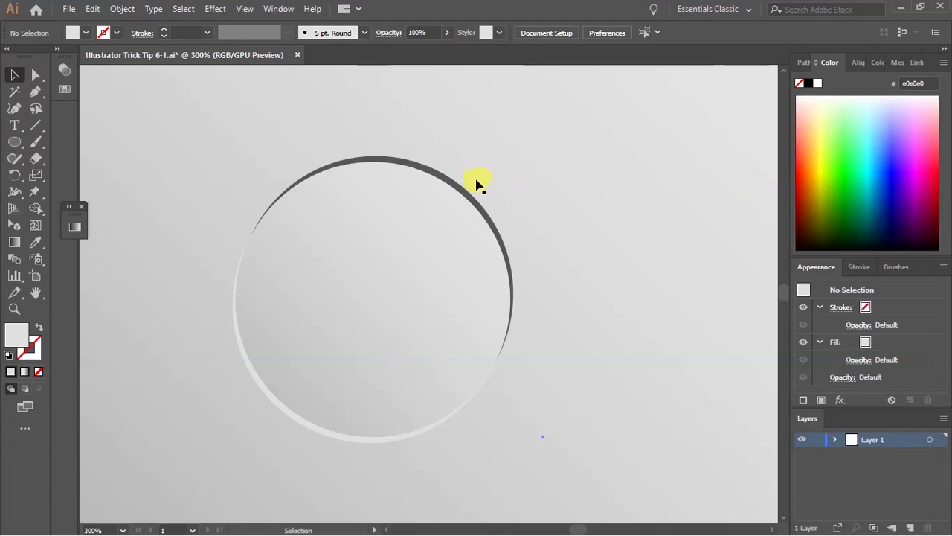
Nudge the dark shadow circle a fraction of a pixel to thin its edge arc.
mouse_move(453, 266)
mouse_down()
mouse_move(512, 243)
mouse_move(547, 198)
mouse_up()
scroll(528, 178, up, 3)
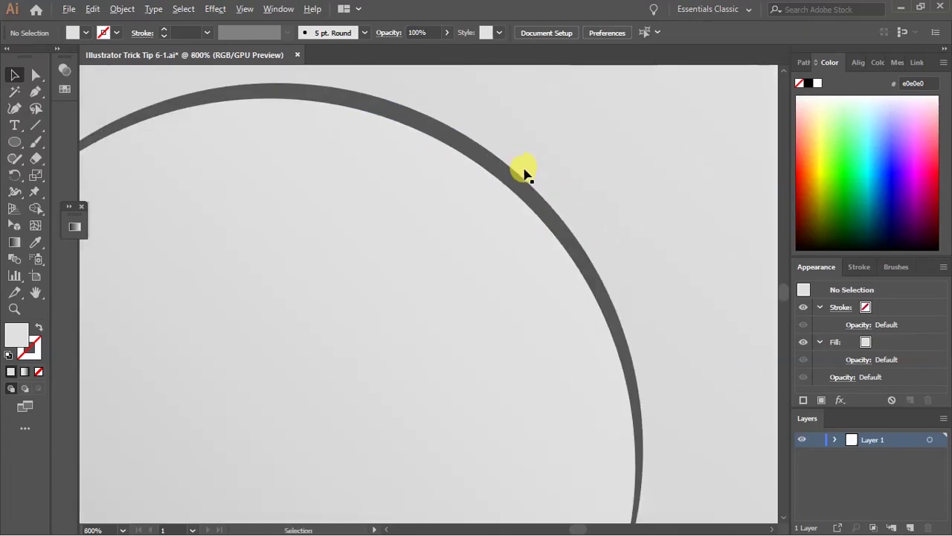
key(a)
drag(530, 201, 528, 207)
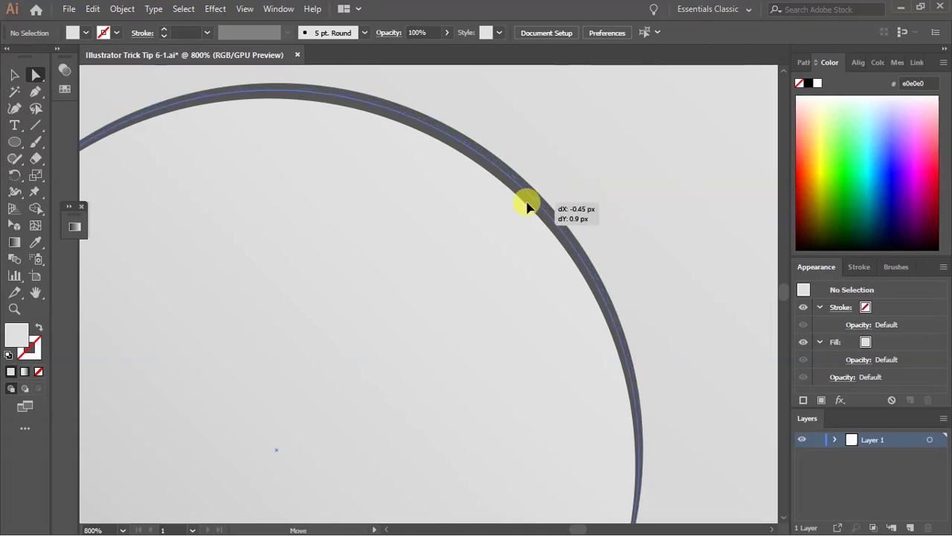
scroll(468, 219, down, 5)
scroll(302, 351, left, 3)
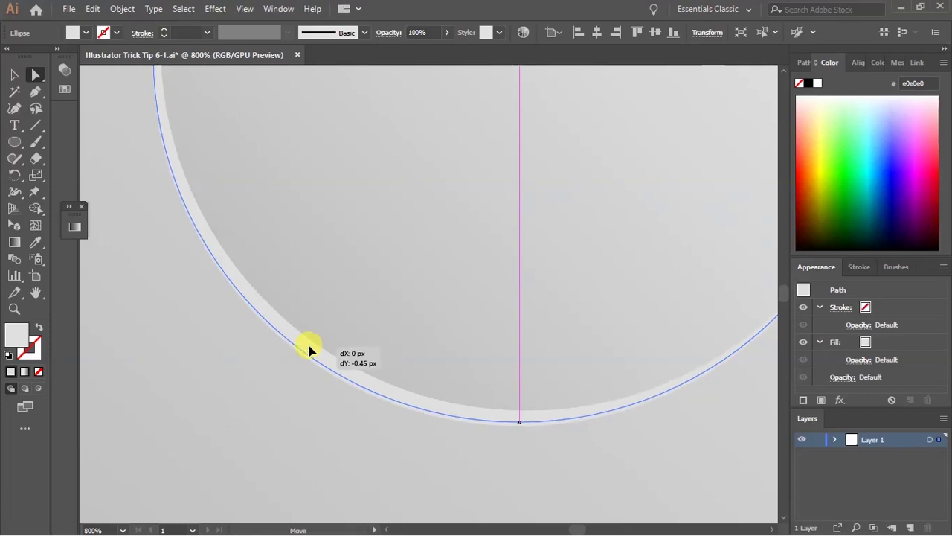
Shift the highlight circle slightly upward so both arcs become thin slivers around the hole.
drag(310, 355, 291, 362)
scroll(291, 361, down, 4)
scroll(255, 386, down, 1)
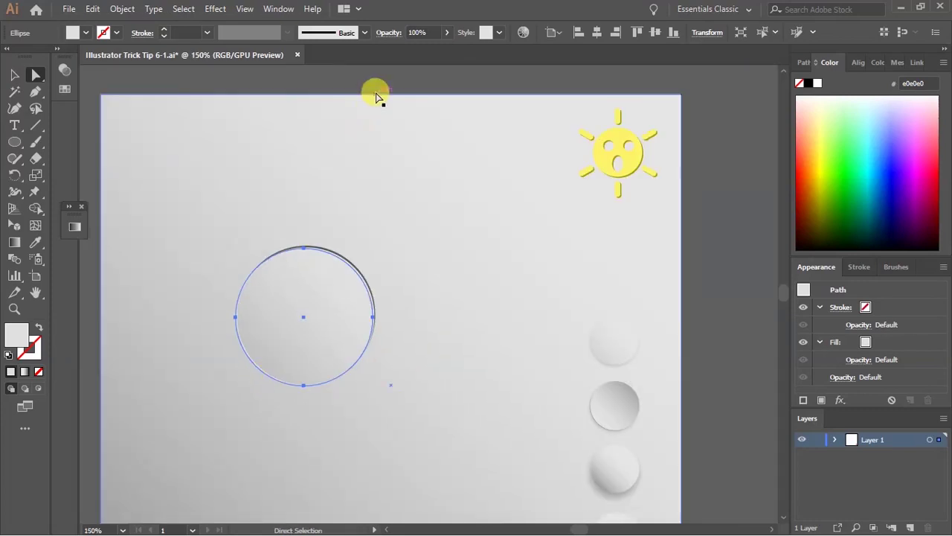
click(374, 159)
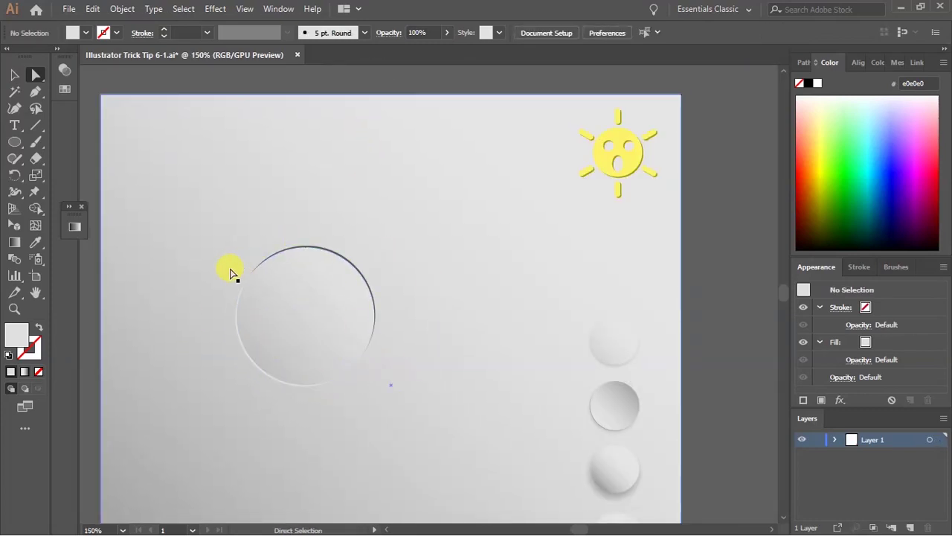
scroll(283, 305, up, 2)
scroll(357, 238, down, 2)
scroll(372, 302, down, 2)
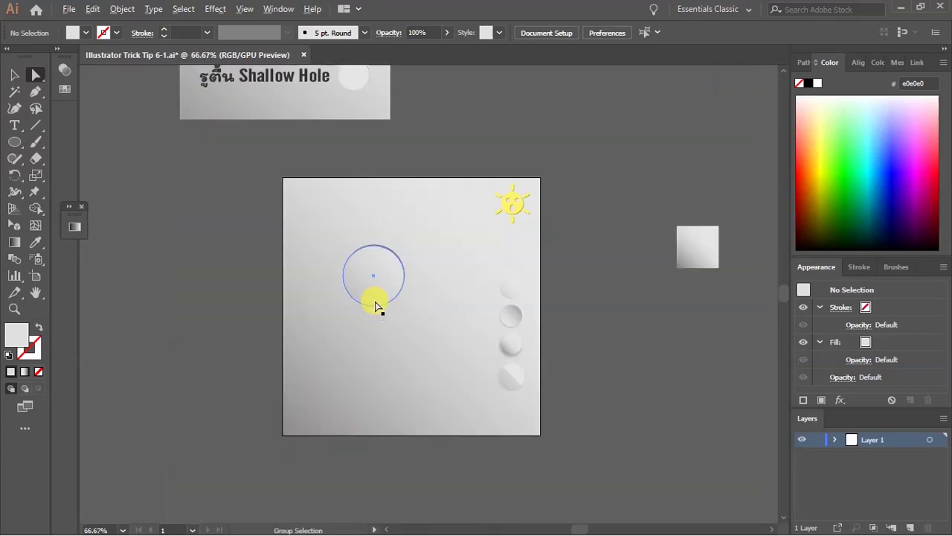
scroll(404, 275, up, 2)
click(368, 254)
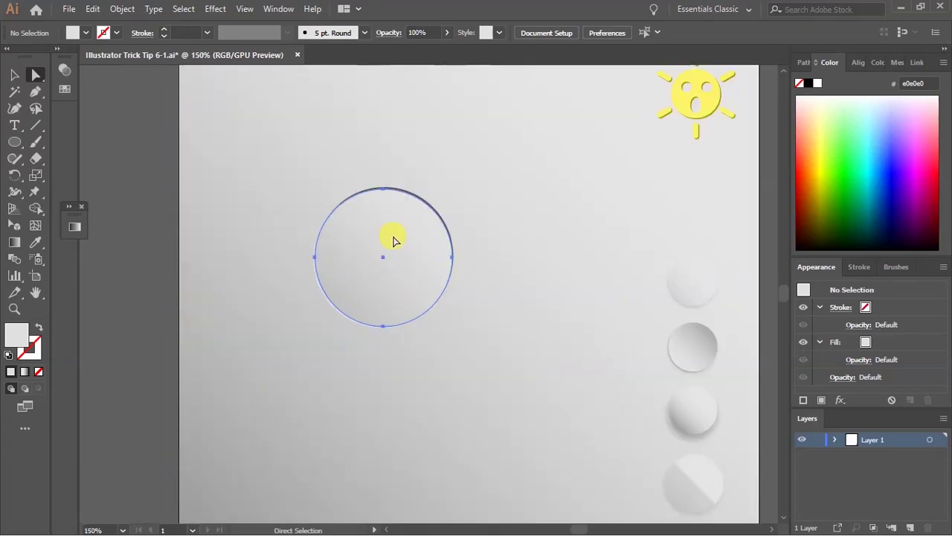
key(g)
scroll(363, 308, down, 2)
Run the shallow-hole circle's gradient in a long diagonal across it, then review at 100% zoom.
mouse_move(457, 199)
mouse_down()
mouse_move(235, 405)
mouse_move(258, 374)
mouse_up()
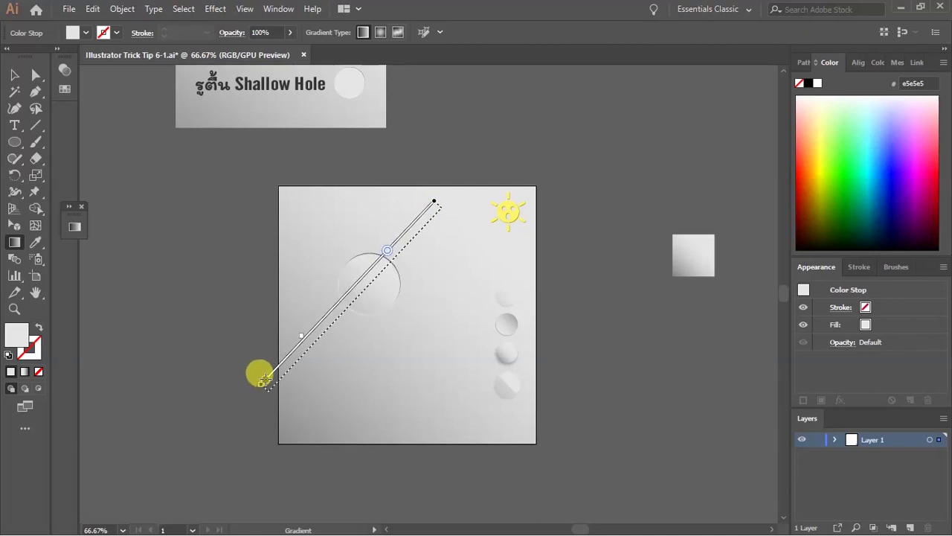
key(v)
click(230, 268)
scroll(472, 239, up, 1)
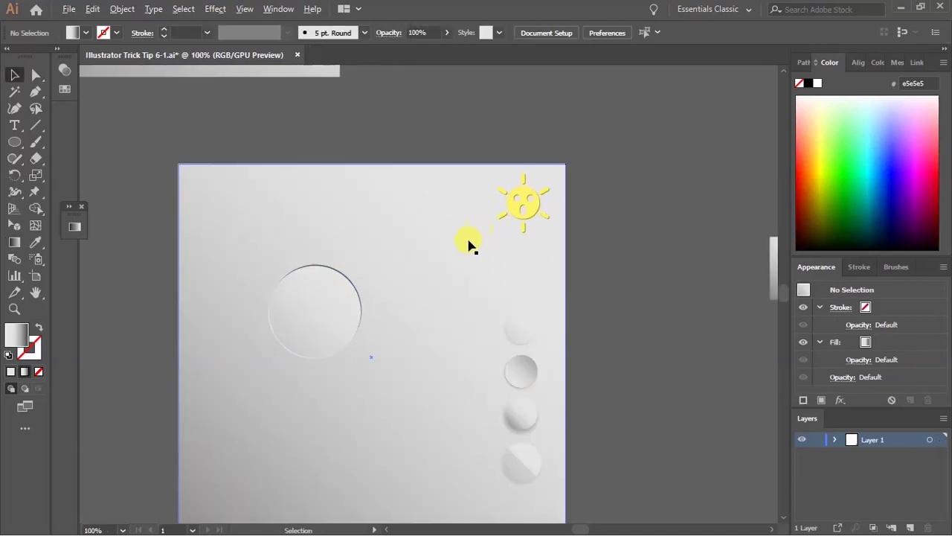
key(ctrl+1)
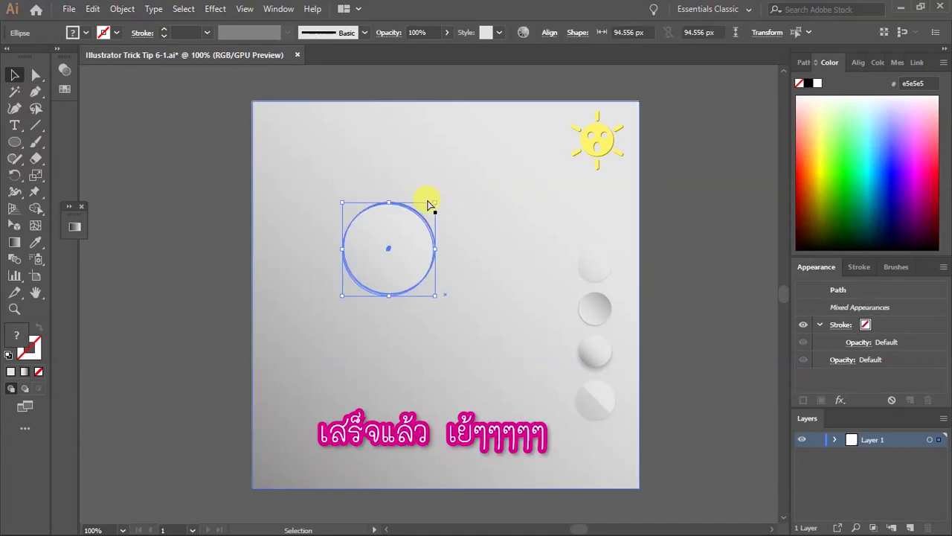
Scale the shallow-hole circle to about 58.6 px and place it beneath the Fold circle.
mouse_move(429, 204)
mouse_down()
mouse_move(416, 221)
mouse_move(608, 439)
mouse_move(629, 430)
mouse_up()
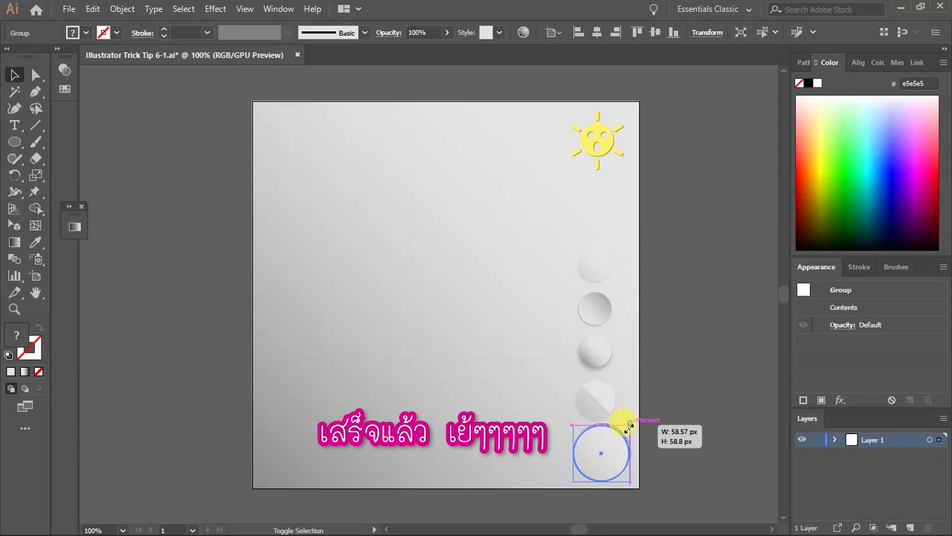
click(669, 292)
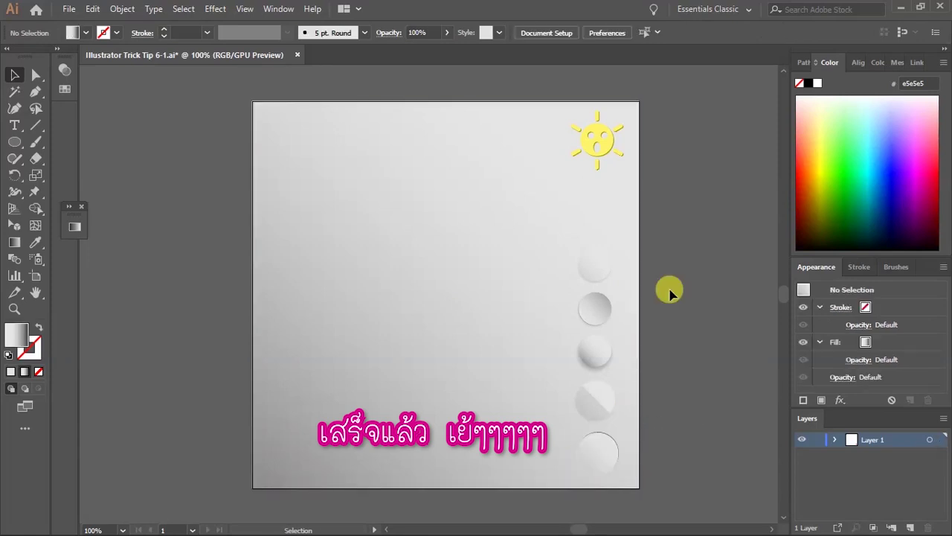